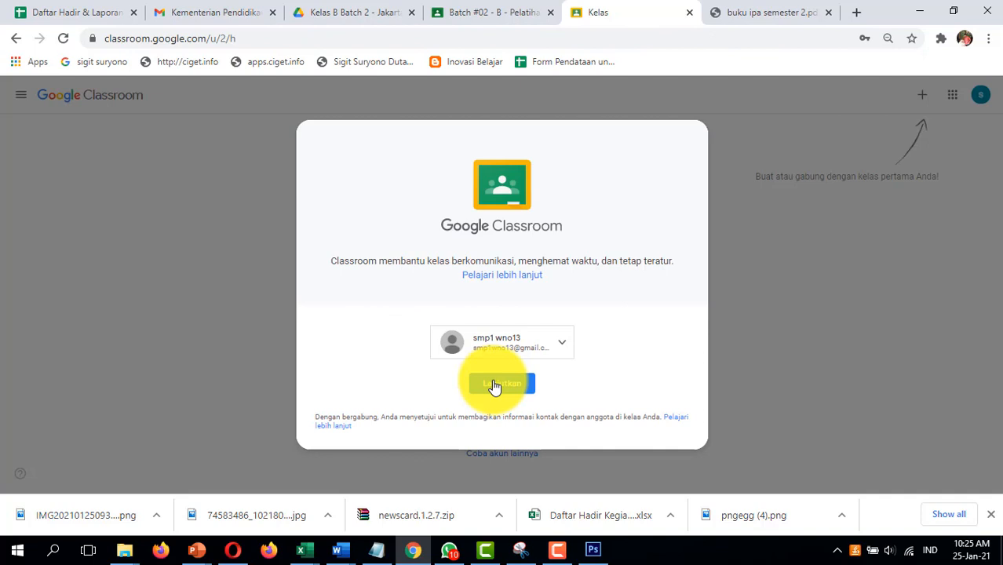
Continue with the offered account, start creating a class, and accept the notice about not using Classroom at a school with students
{"action": "left_click", "coordinate": [494, 385]}
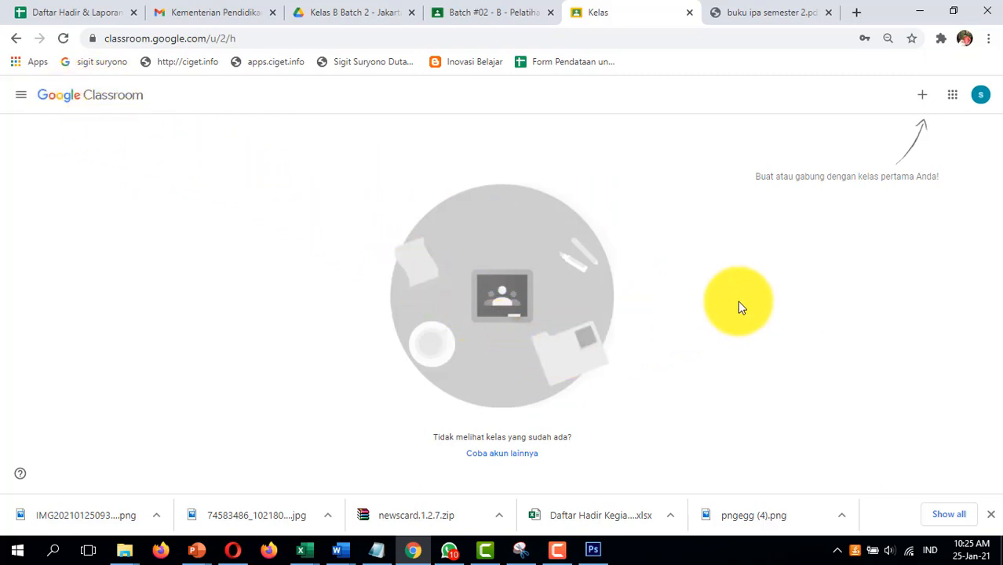
{"action": "left_click", "coordinate": [923, 97]}
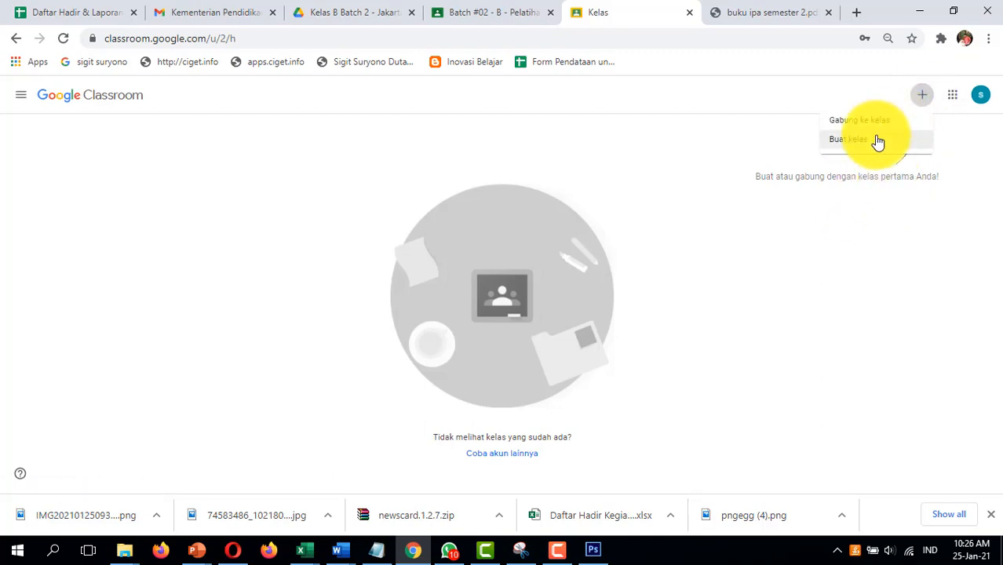
{"action": "left_click", "coordinate": [877, 141]}
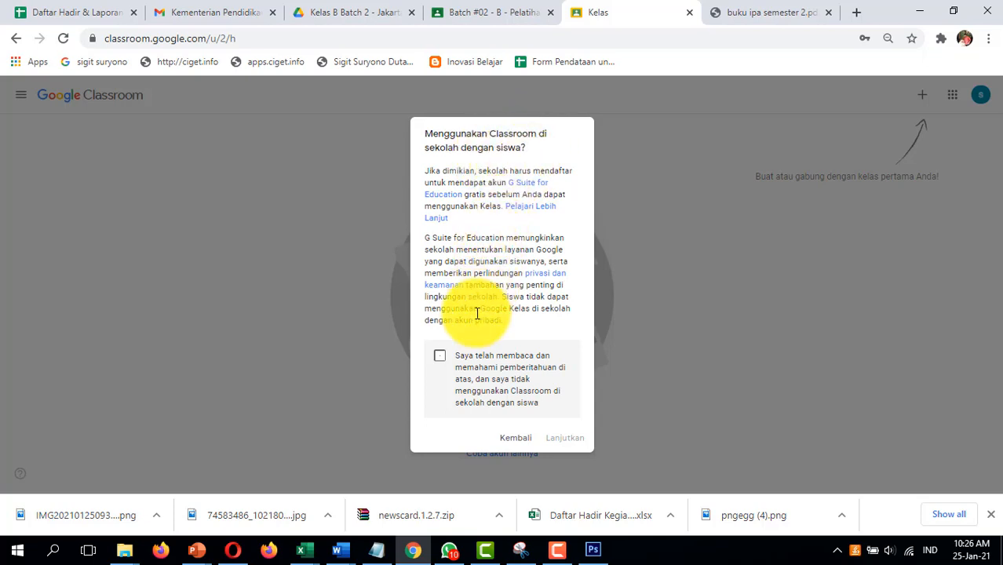
{"action": "left_click", "coordinate": [440, 362]}
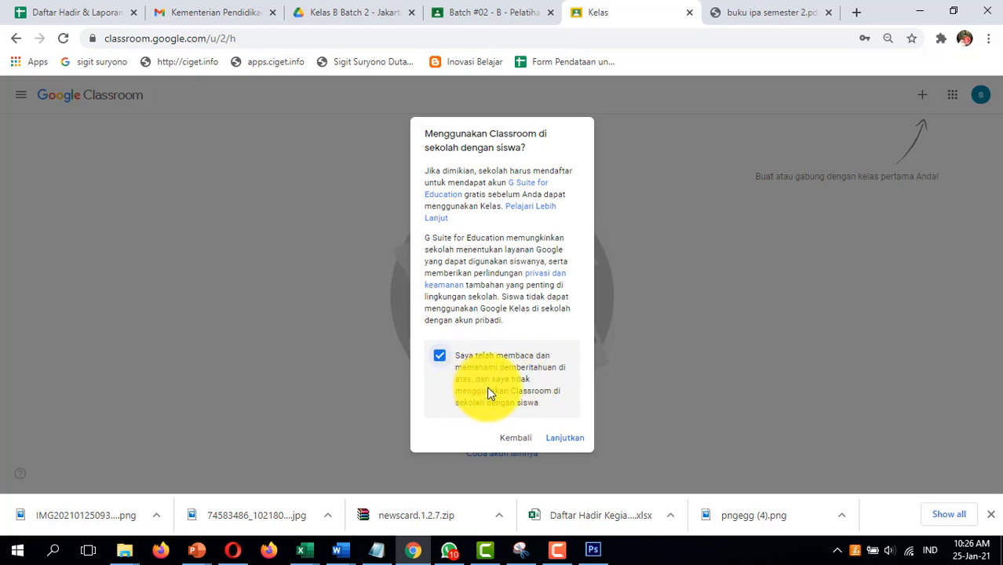
{"action": "left_click", "coordinate": [573, 447]}
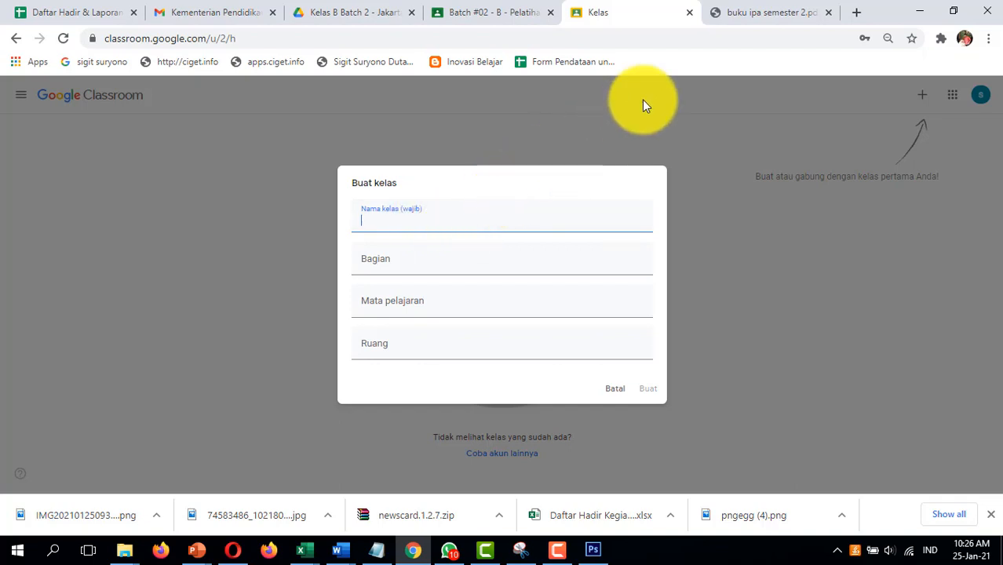
Consult the chapter title in the science textbook PDF and name the new class "Cahaya dan Optik"
{"action": "left_click", "coordinate": [756, 13]}
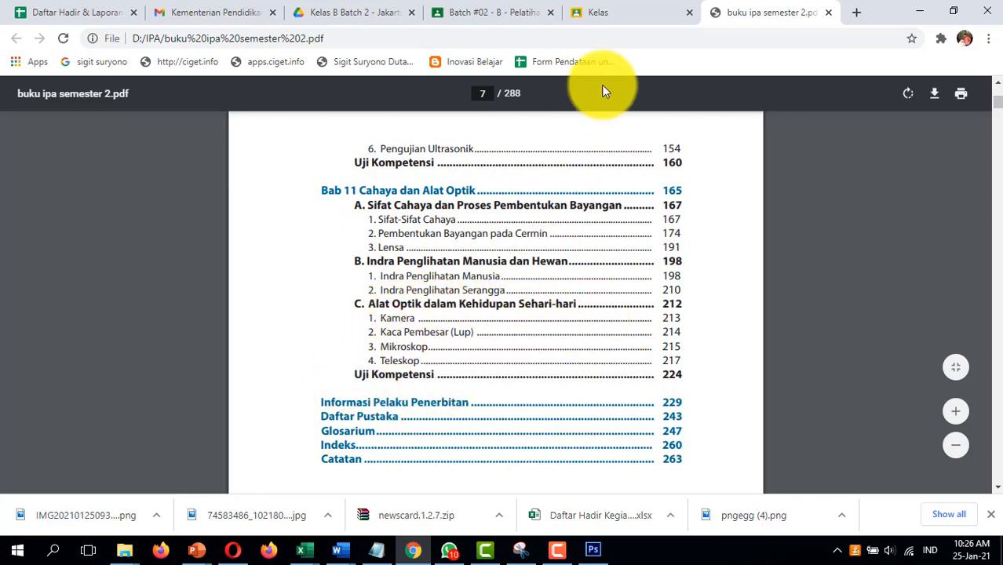
{"action": "left_click", "coordinate": [627, 17]}
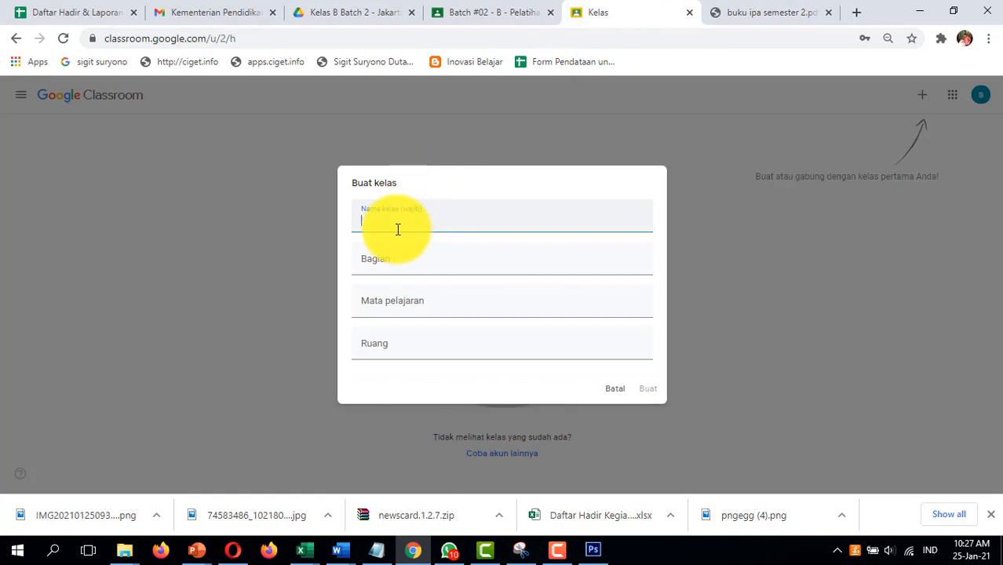
{"action": "left_click", "coordinate": [722, 8]}
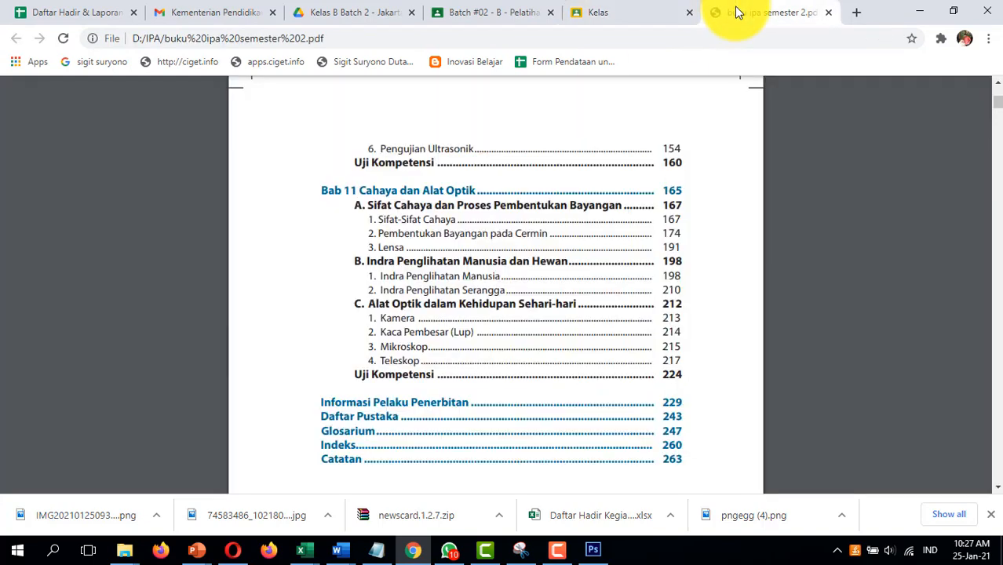
{"action": "left_click", "coordinate": [640, 5]}
{"action": "type", "text": "C"}
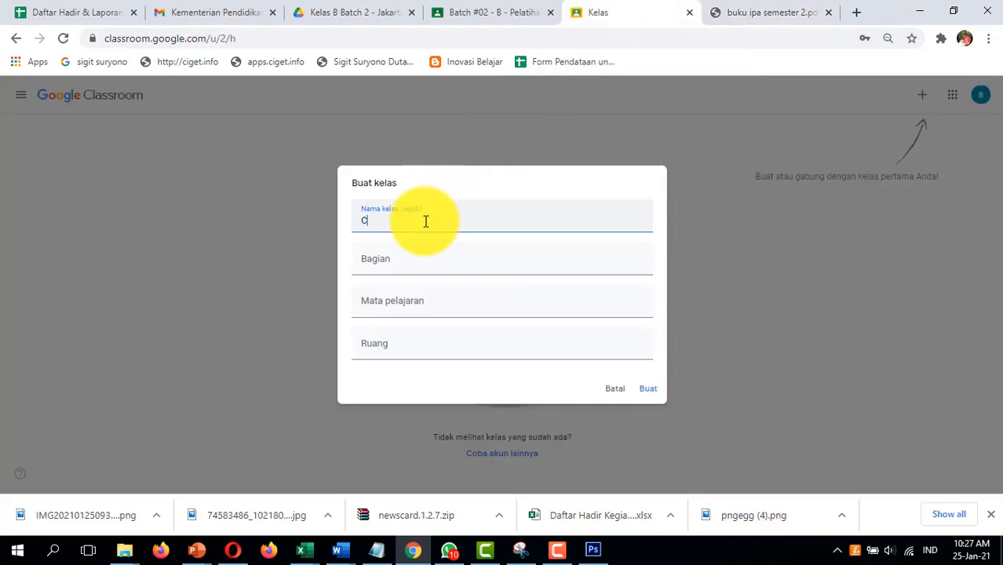
{"action": "type", "text": "ahara dan Optik"}
Set the section of the new class to "SMP Negeri x"
{"action": "left_click", "coordinate": [414, 269]}
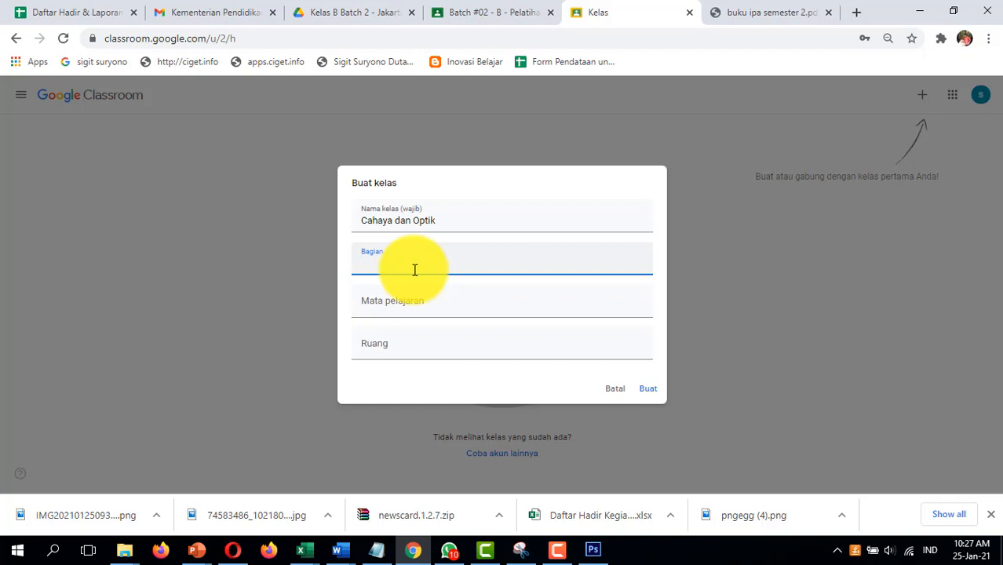
{"action": "type", "text": "Mapl"}
{"action": "key", "text": "BackSpace"}
{"action": "key", "text": "BackSpace"}
{"action": "key", "text": "BackSpace"}
{"action": "key", "text": "BackSpace"}
{"action": "type", "text": "SMP"}
{"action": "type", "text": "Negeri x"}
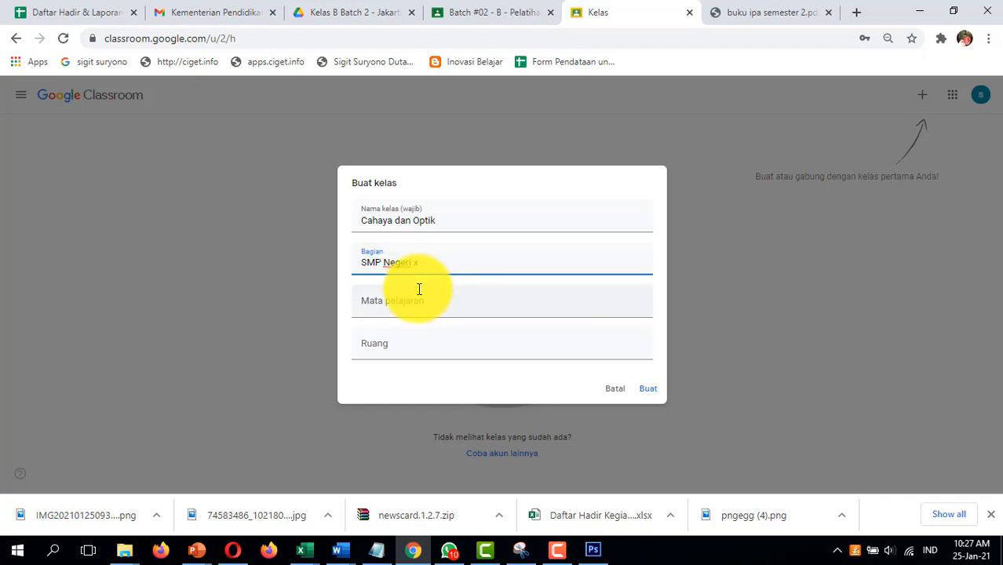
Set the subject to "IPA" and the room to "8A", and create the class
{"action": "left_click", "coordinate": [411, 307]}
{"action": "type", "text": "IPA"}
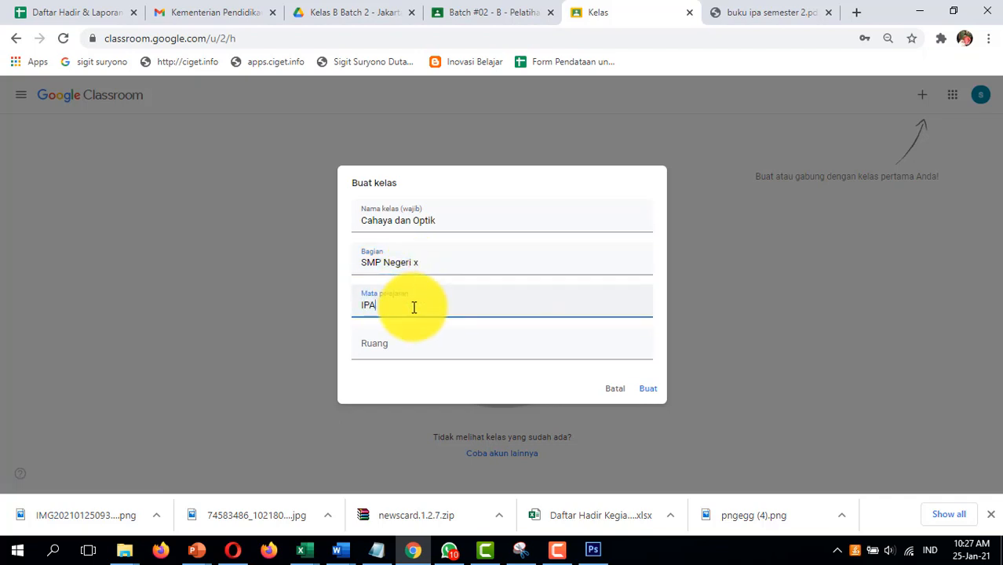
{"action": "left_click", "coordinate": [401, 345]}
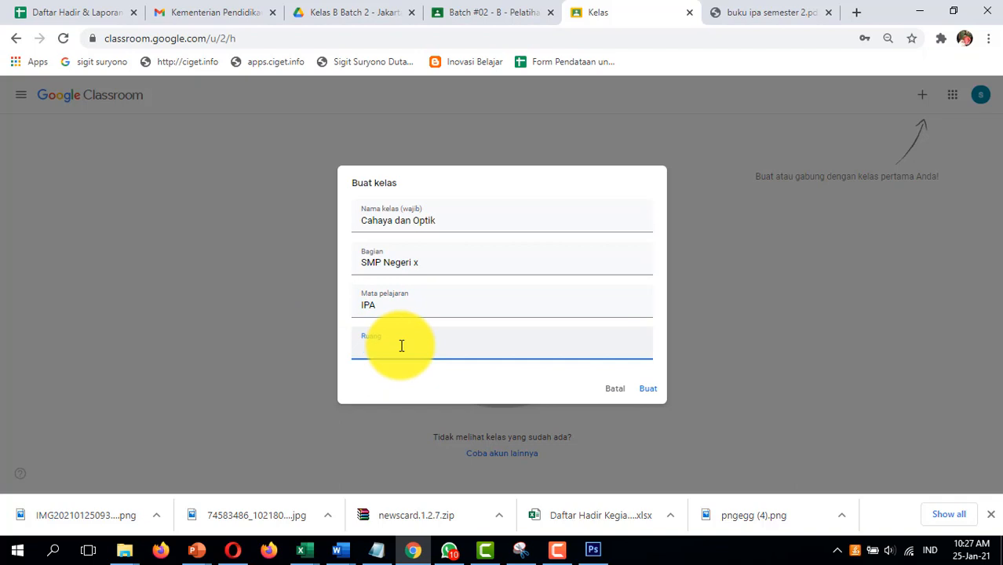
{"action": "type", "text": "8A"}
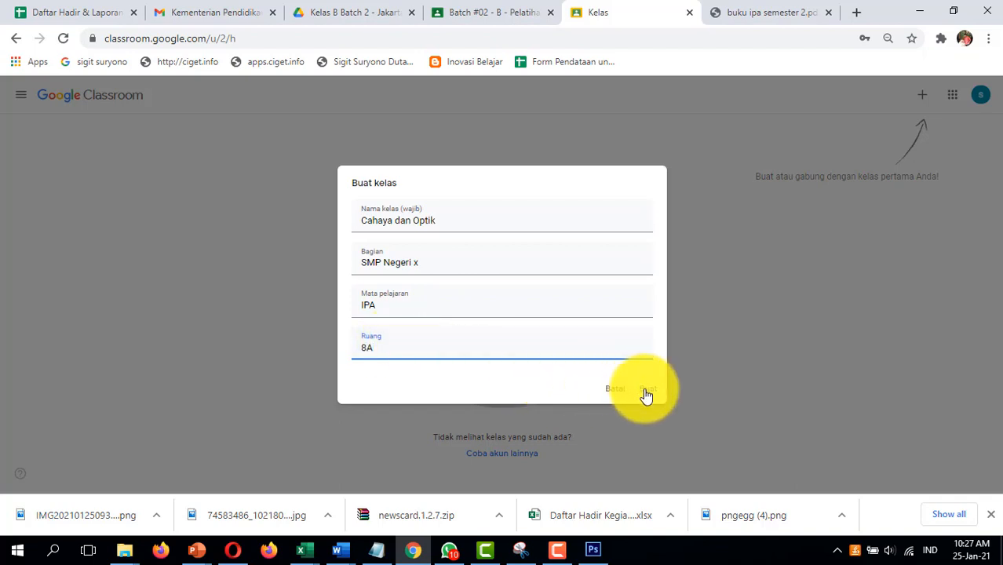
{"action": "left_click", "coordinate": [645, 391]}
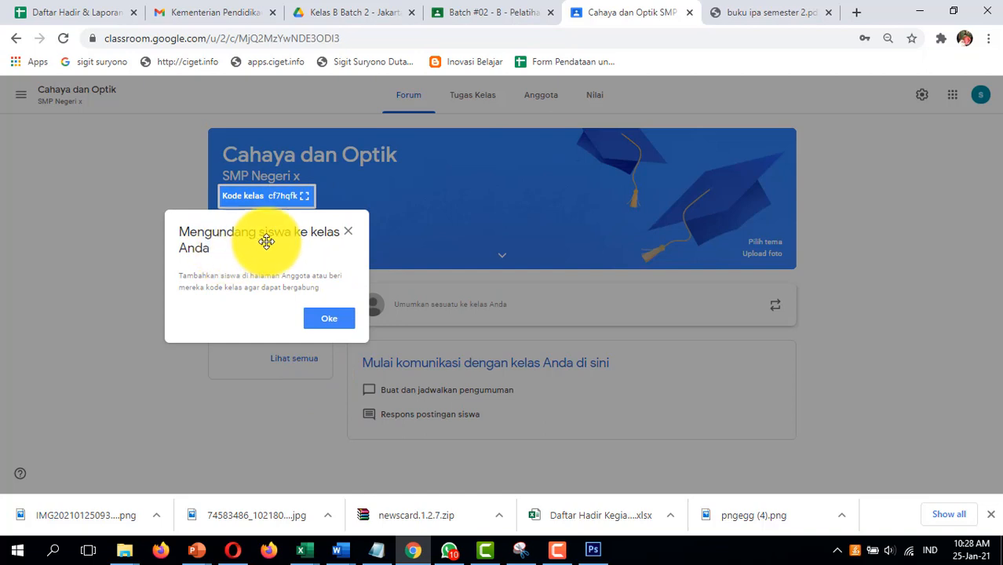
Dismiss the student invitation tip and view the class code enlarged
{"action": "left_click", "coordinate": [346, 233]}
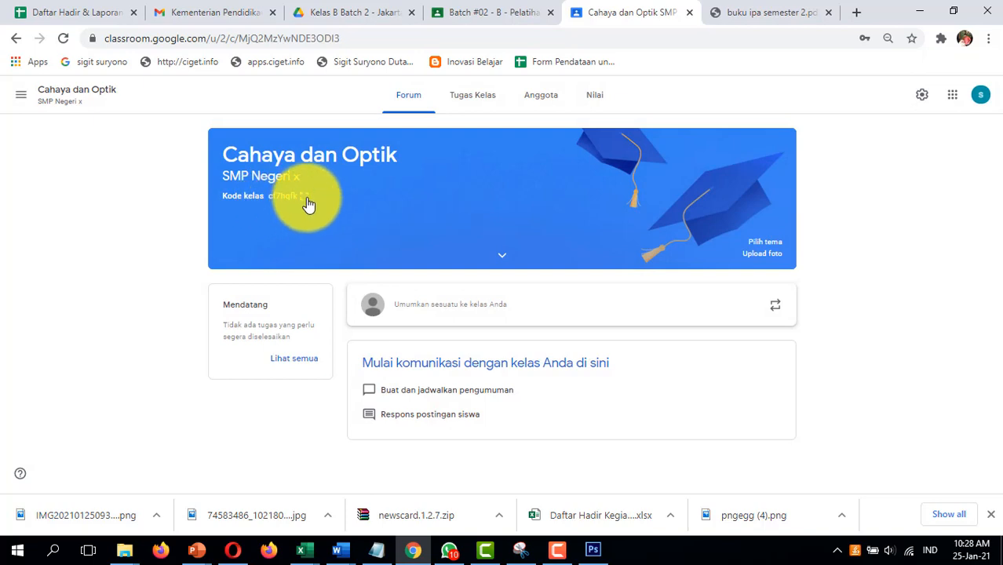
{"action": "left_click", "coordinate": [304, 196]}
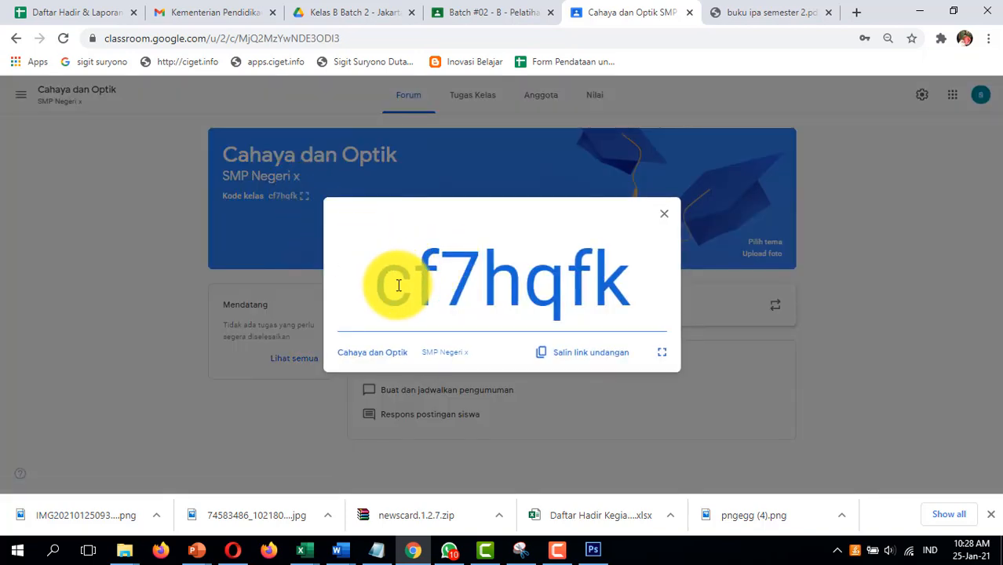
{"action": "left_click_drag", "start_coordinate": [391, 284], "coordinate": [613, 291]}
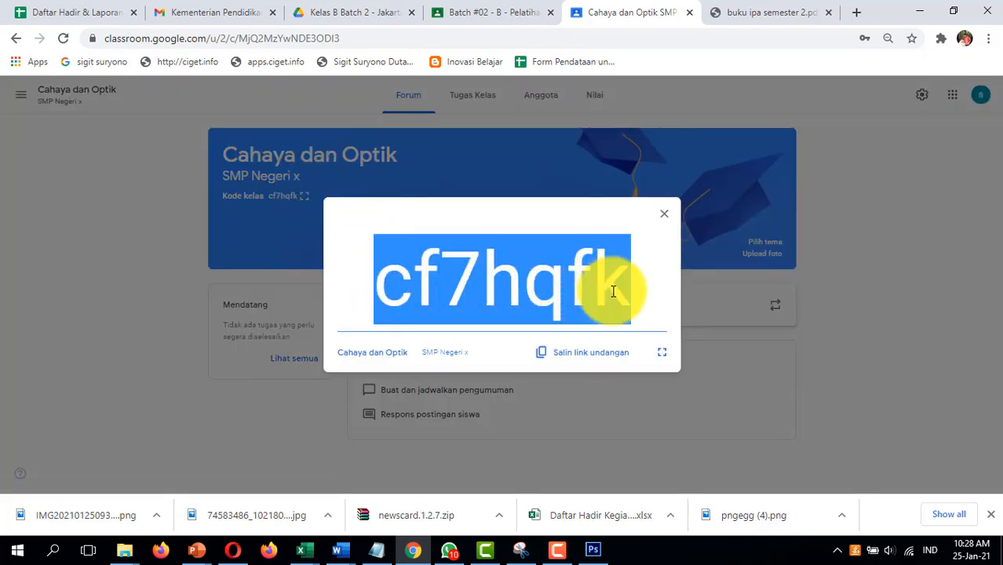
{"action": "left_click", "coordinate": [662, 218]}
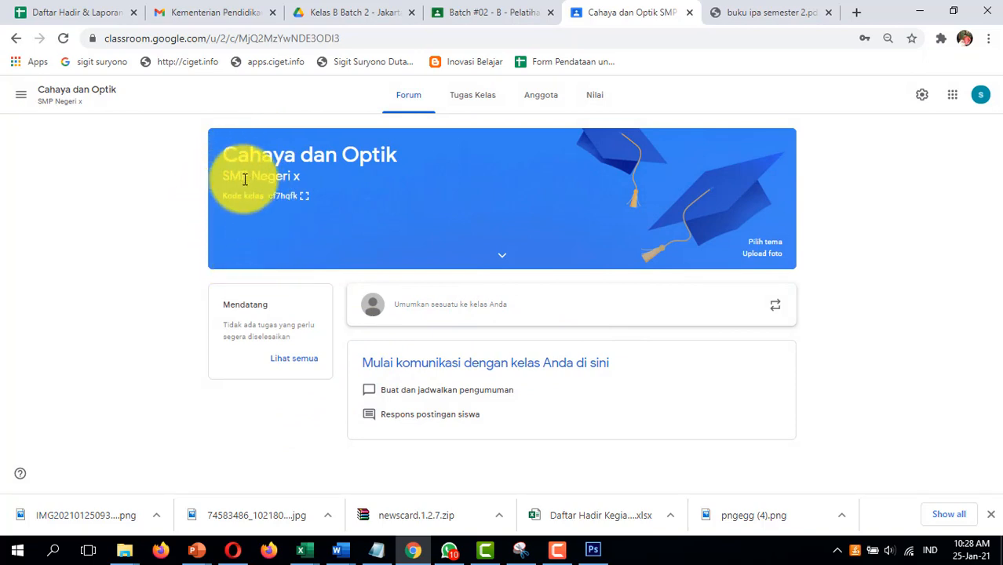
Add the classwork topic "A. Sifat Cahaya dan Proses Pembentukan Bayangan", copying the heading from the textbook PDF's table of contents
{"action": "left_click", "coordinate": [482, 98]}
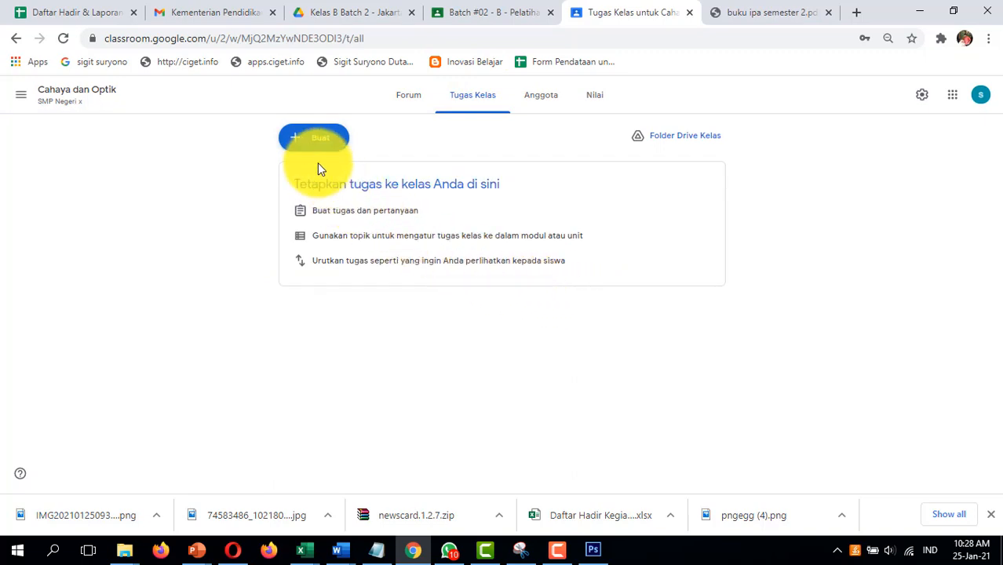
{"action": "left_click", "coordinate": [302, 145]}
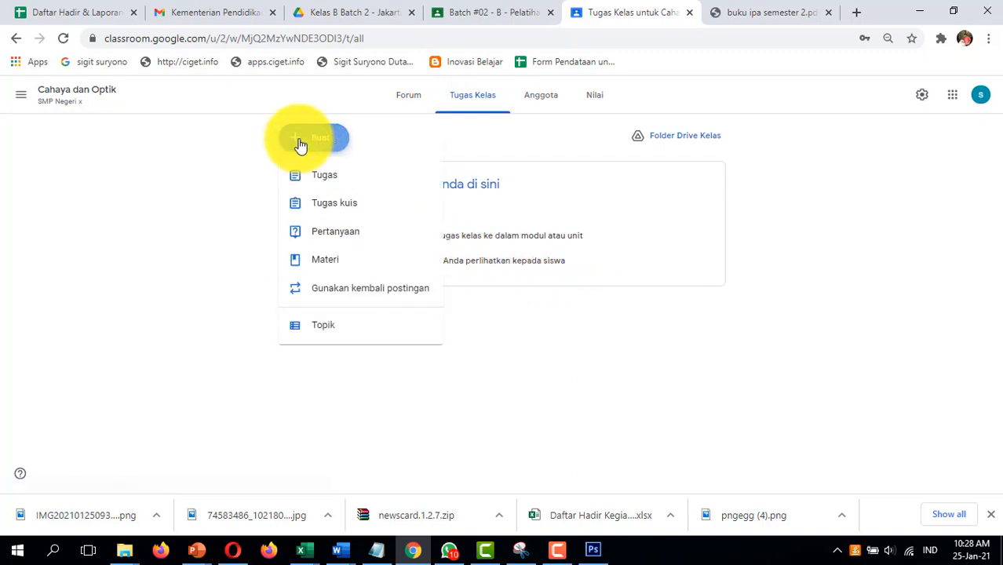
{"action": "left_click", "coordinate": [303, 331]}
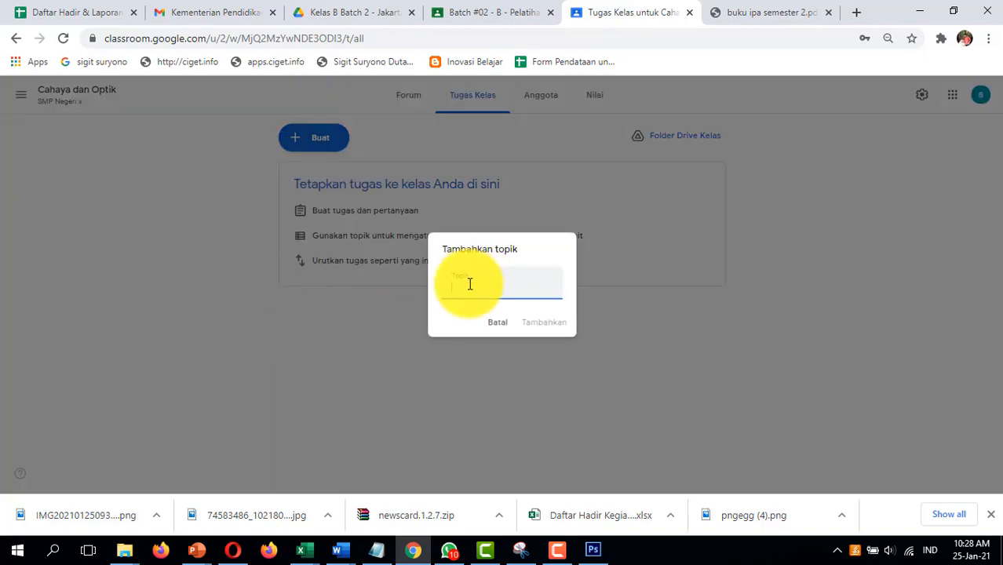
{"action": "left_click", "coordinate": [768, 15]}
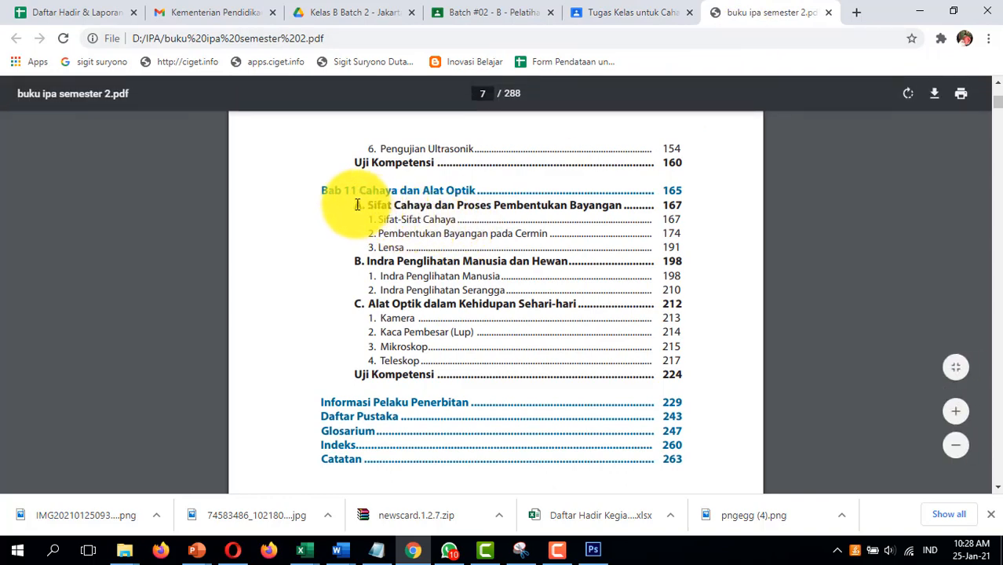
{"action": "left_click_drag", "start_coordinate": [361, 205], "coordinate": [622, 206]}
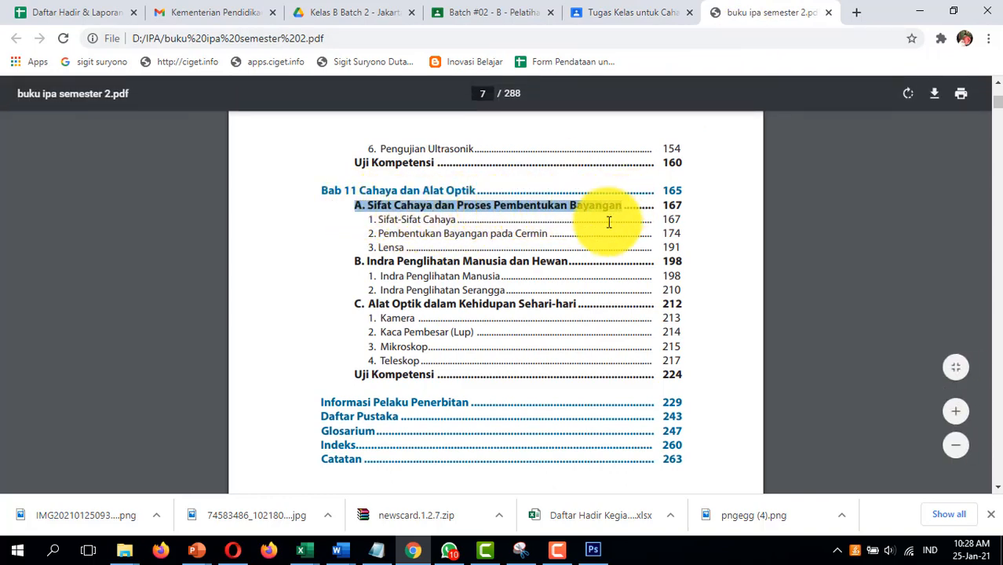
{"action": "left_click", "coordinate": [609, 12]}
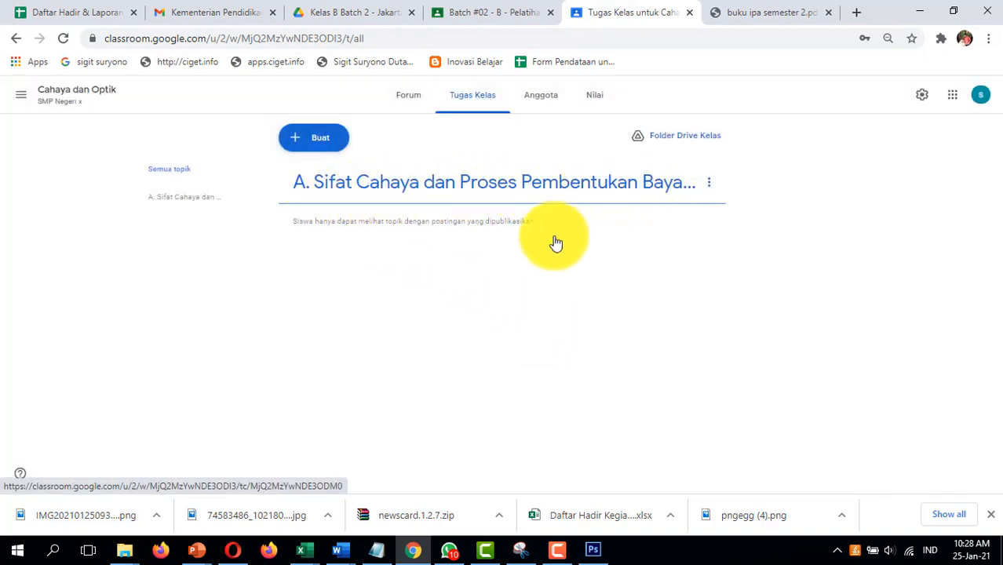
Copy the heading "B. Indra Penglihatan Manusia dan Hewan" from the textbook PDF and add it as a classwork topic
{"action": "left_click", "coordinate": [755, 14]}
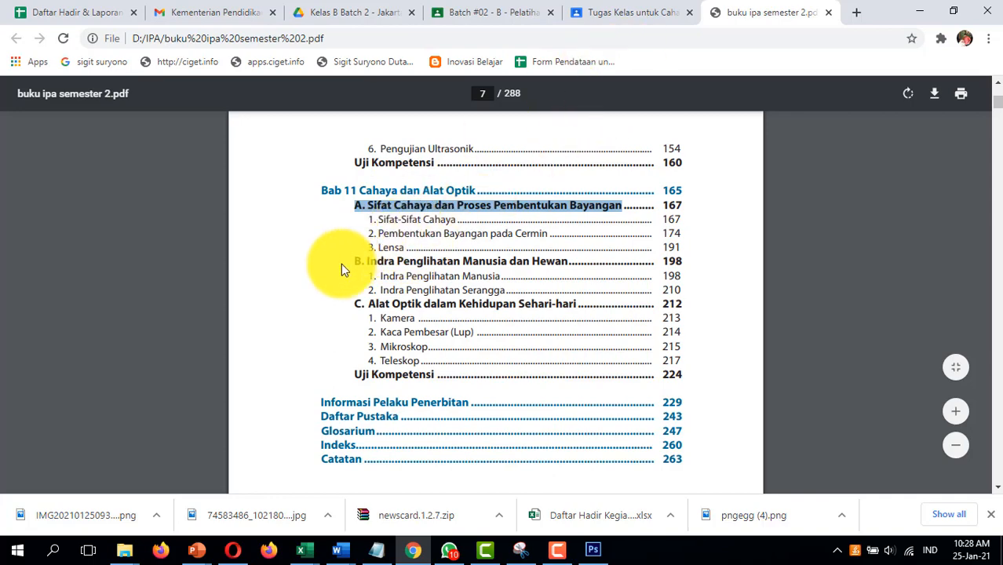
{"action": "left_click_drag", "start_coordinate": [353, 262], "coordinate": [558, 265]}
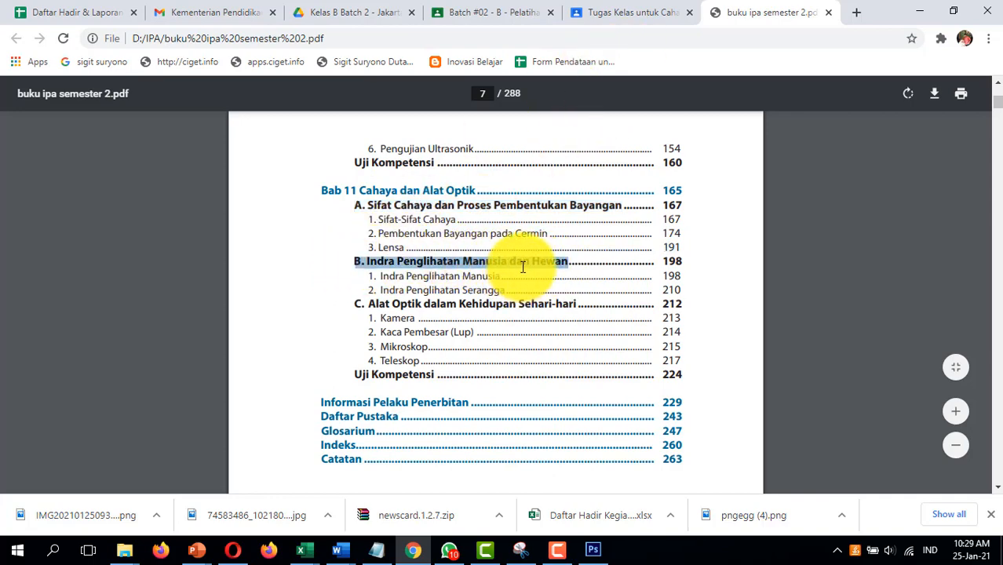
{"action": "left_click", "coordinate": [640, 14]}
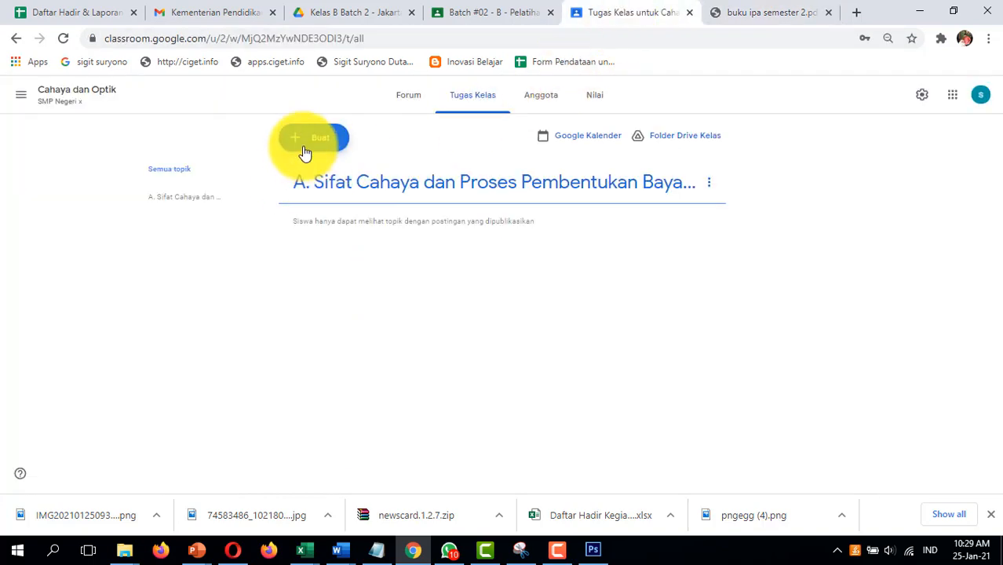
{"action": "left_click", "coordinate": [305, 153]}
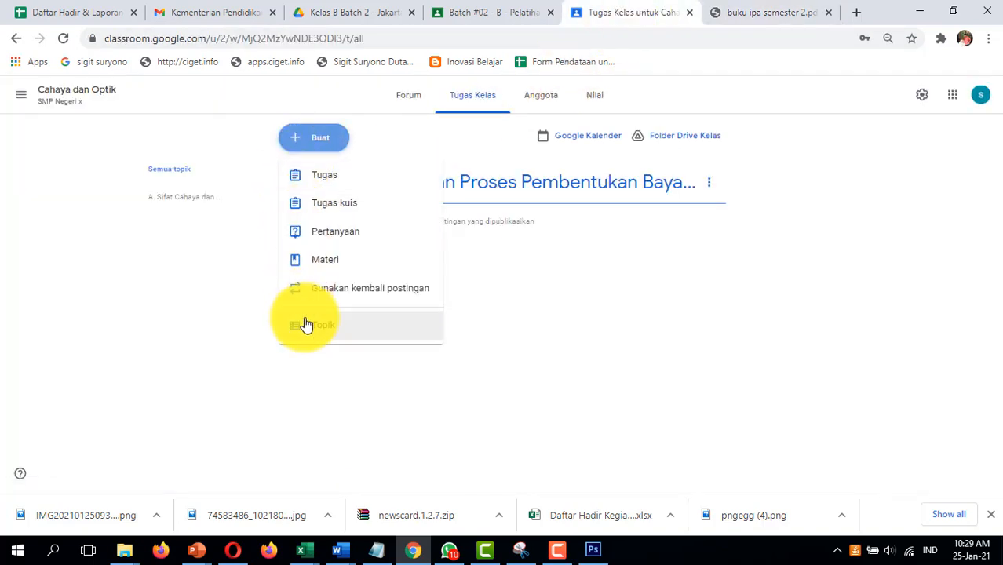
{"action": "left_click", "coordinate": [311, 329]}
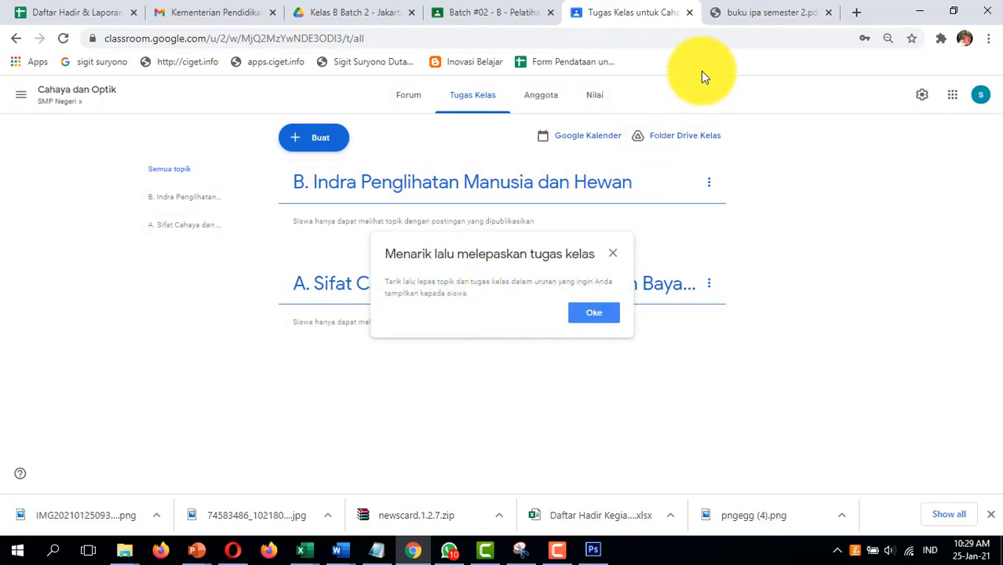
Copy the heading "C. Alat Optik dalam Kehidupan Sehari-hari" from the textbook PDF and add it as a classwork topic
{"action": "left_click", "coordinate": [740, 9]}
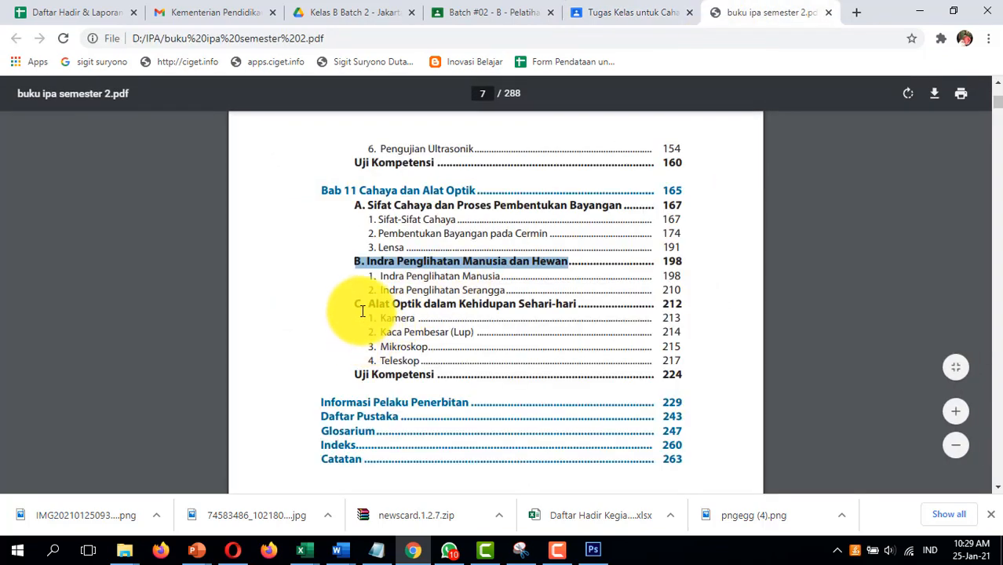
{"action": "left_click_drag", "start_coordinate": [354, 305], "coordinate": [575, 305]}
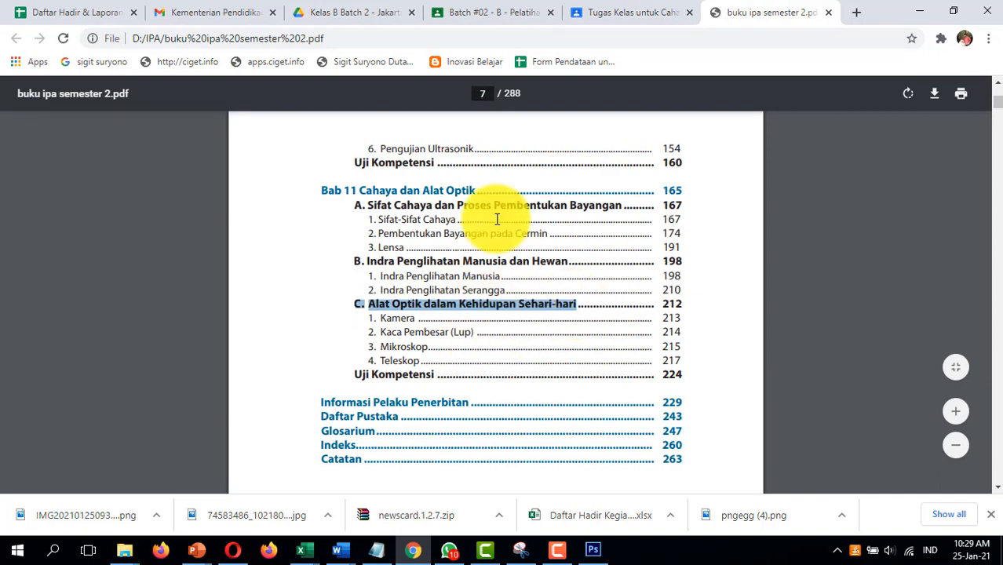
{"action": "left_click", "coordinate": [462, 15]}
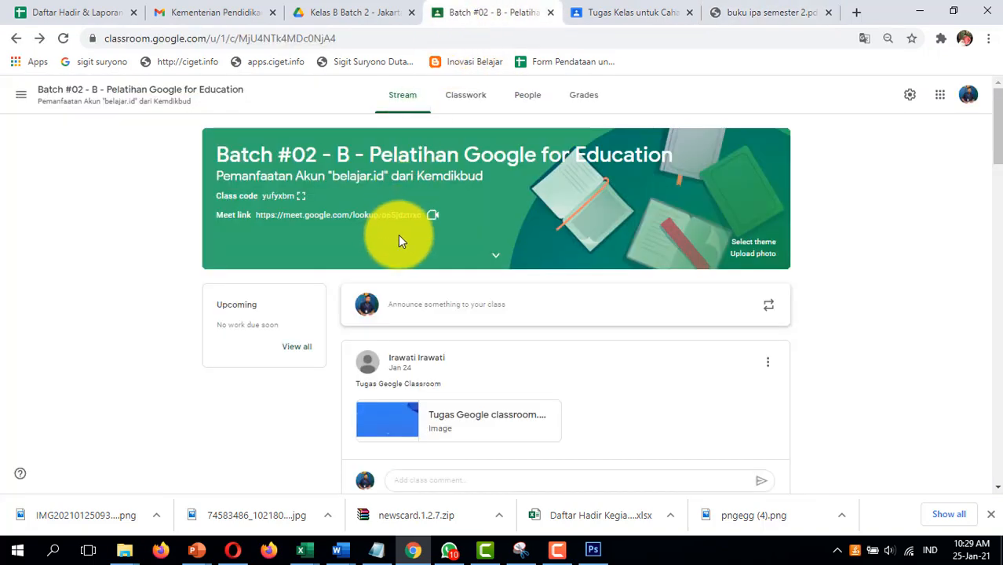
{"action": "left_click", "coordinate": [590, 16]}
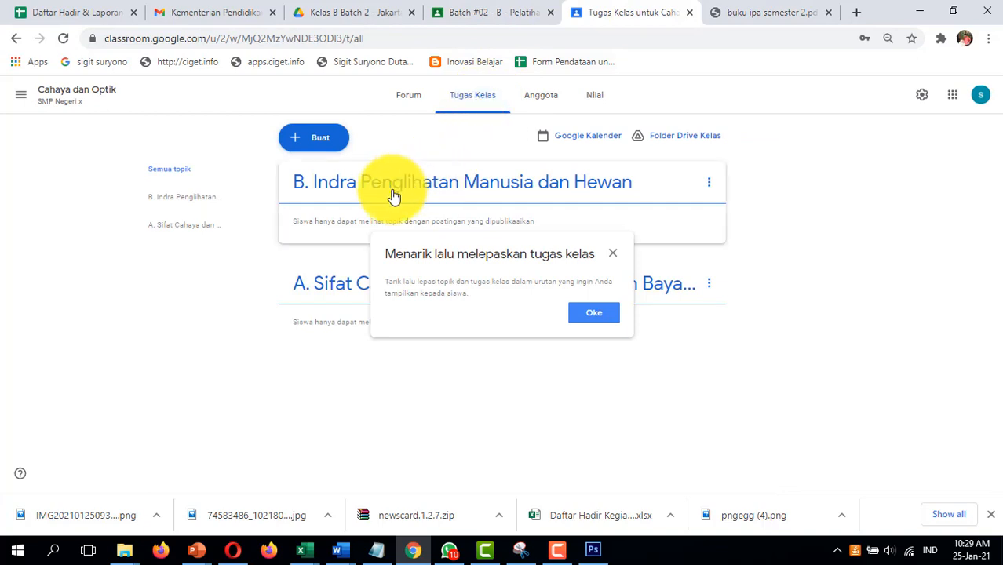
{"action": "left_click", "coordinate": [313, 148]}
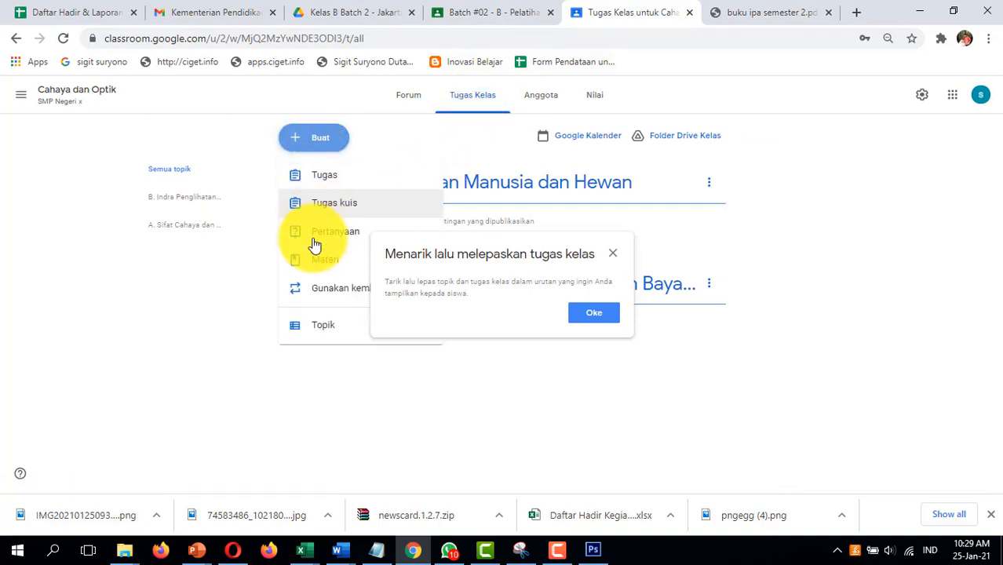
{"action": "left_click", "coordinate": [317, 327]}
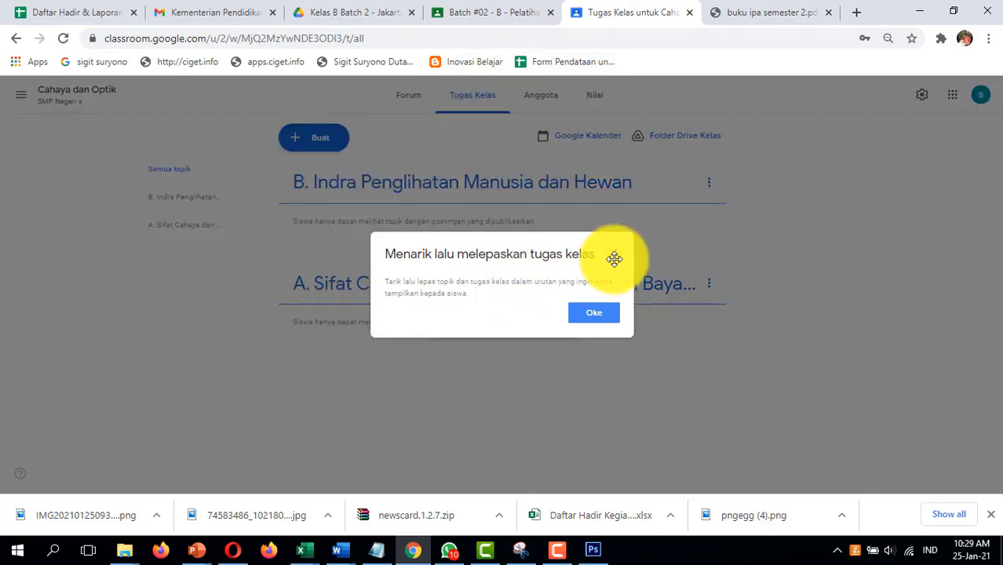
{"action": "left_click", "coordinate": [612, 254]}
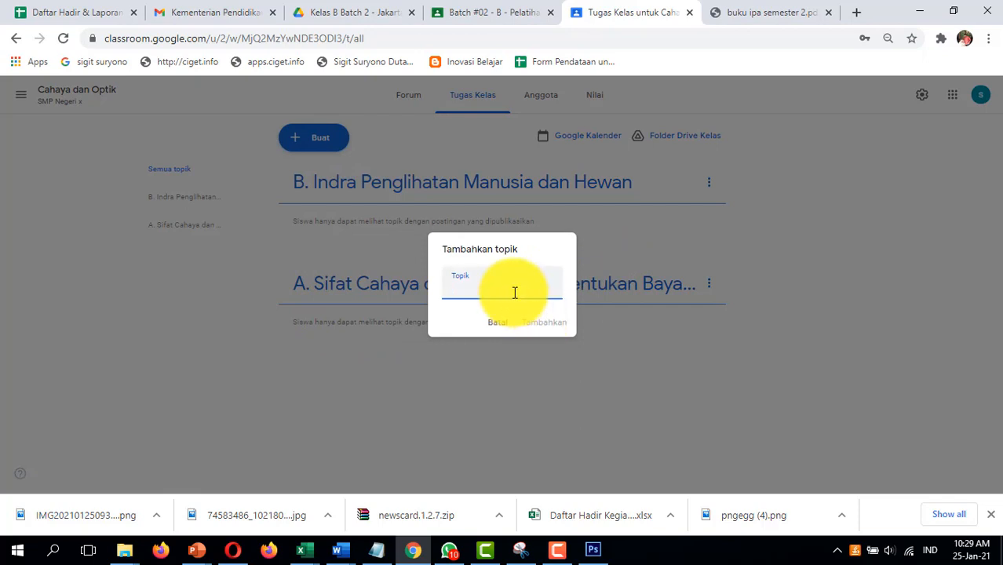
{"action": "key", "text": "ctrl+v"}
{"action": "left_click", "coordinate": [538, 323]}
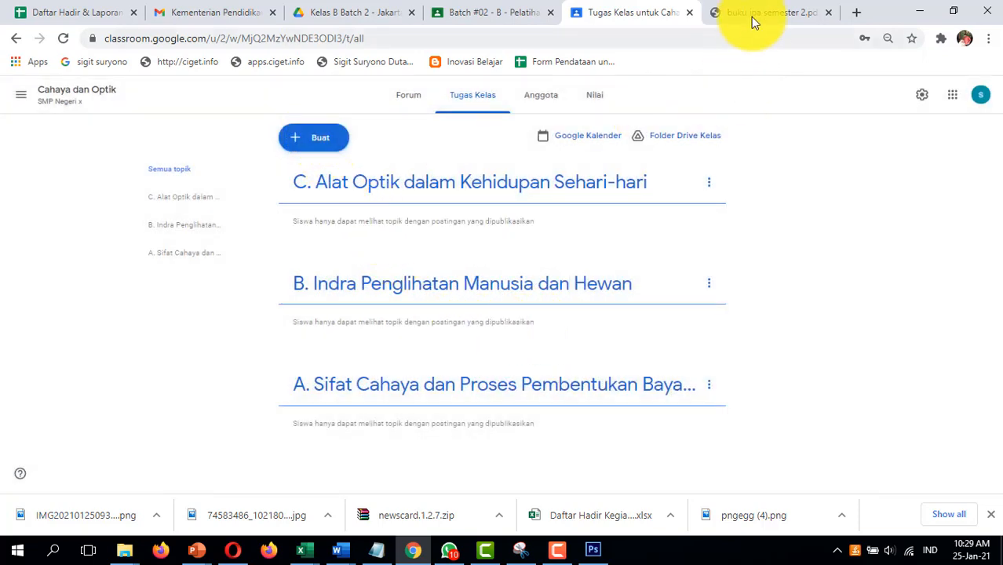
Add the classwork topic "Uji Kompetensi", copying the Bab 11 heading from the textbook PDF's table of contents
{"action": "left_click", "coordinate": [751, 22]}
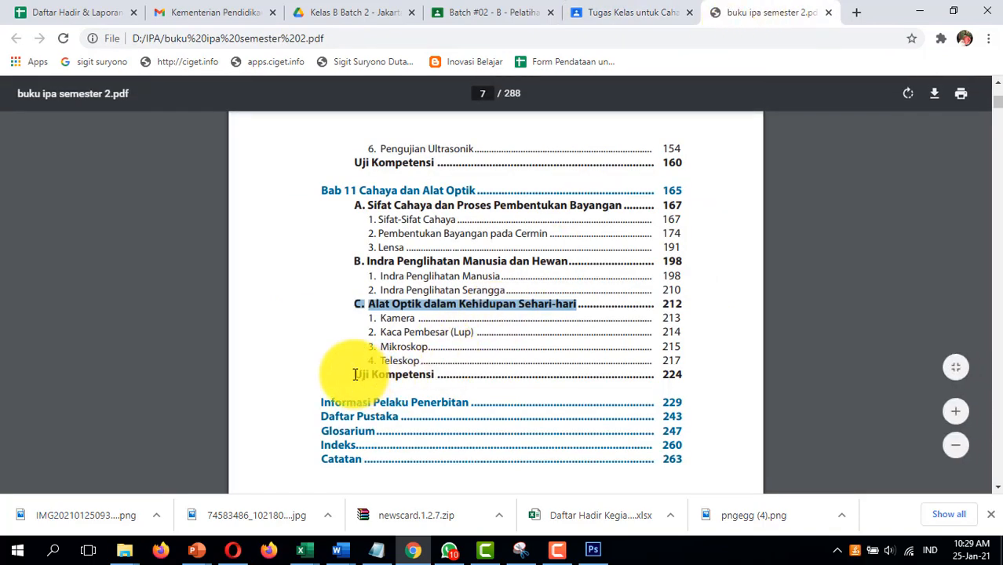
{"action": "left_click_drag", "start_coordinate": [355, 375], "coordinate": [429, 373]}
{"action": "key", "text": "ctrl+c"}
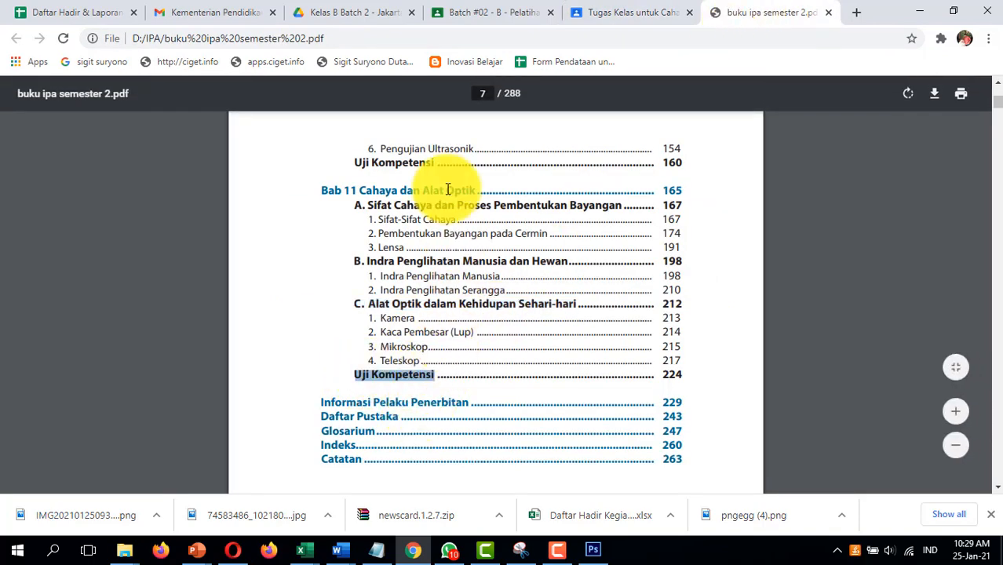
{"action": "left_click", "coordinate": [600, 16]}
{"action": "left_click", "coordinate": [322, 143]}
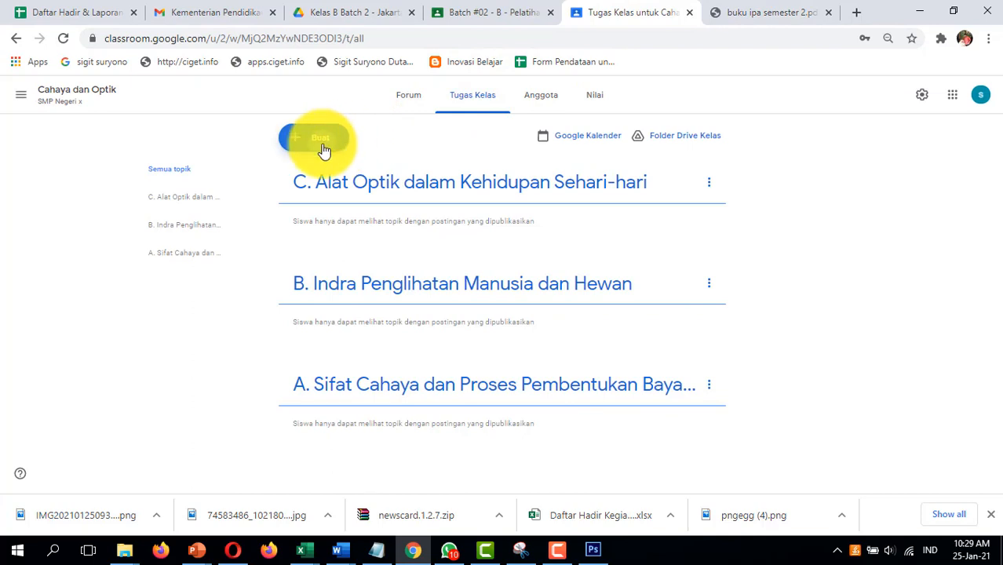
{"action": "left_click", "coordinate": [329, 325]}
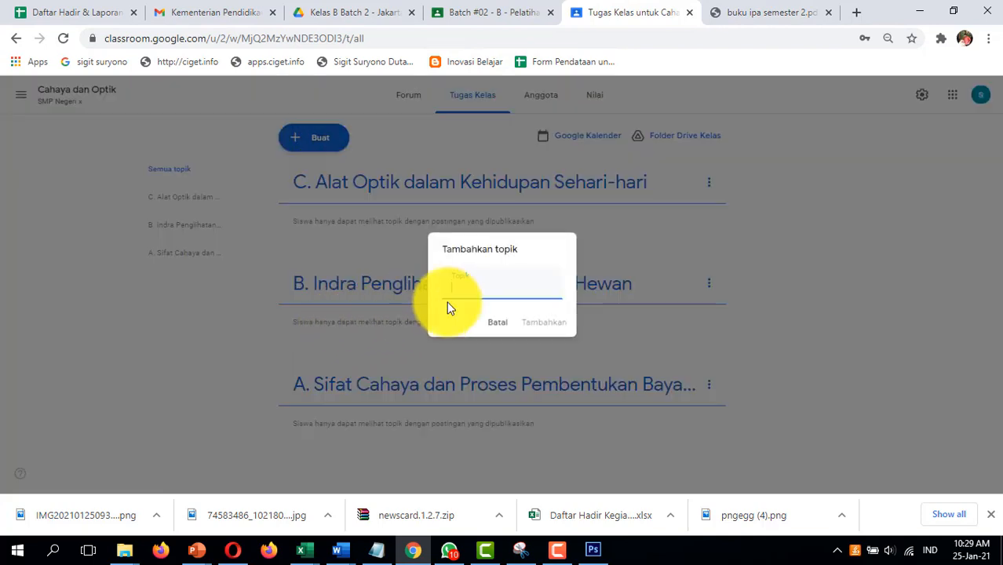
{"action": "key", "text": "ctrl+v"}
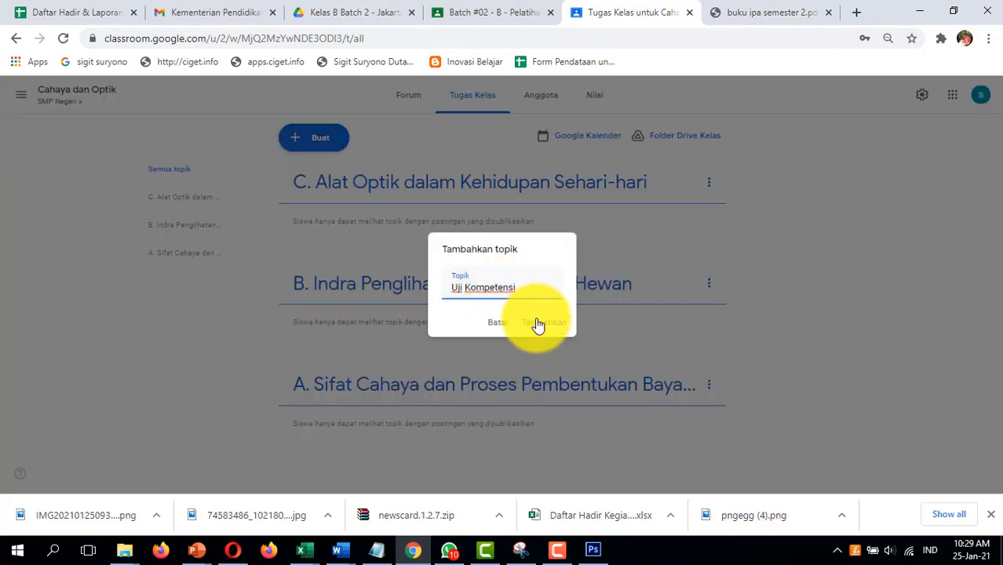
{"action": "left_click", "coordinate": [542, 322]}
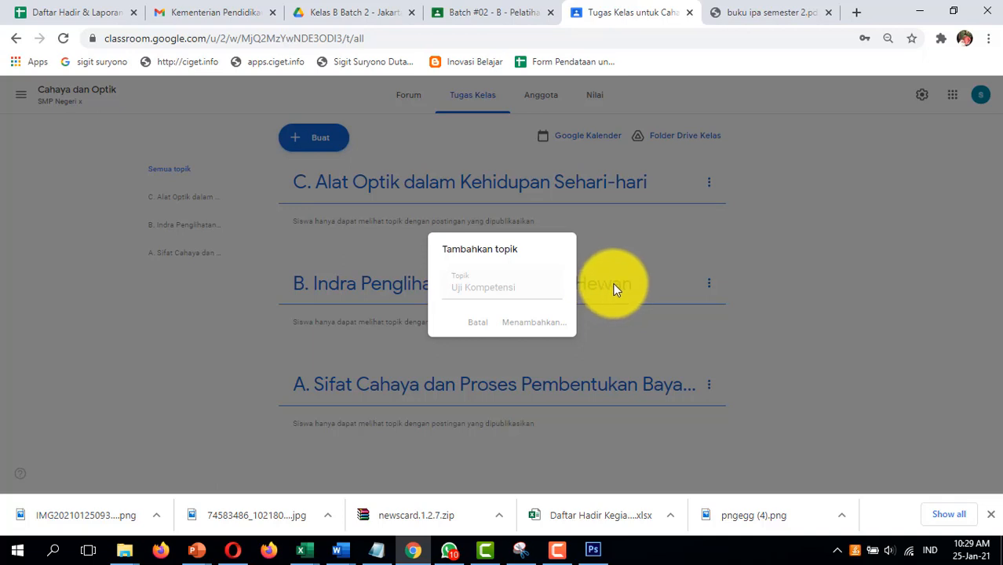
Reorder the classwork topics so that A comes first, followed by B, C and "Uji Kompetensi" last
{"action": "scroll", "coordinate": [514, 294], "scroll_direction": "down", "scroll_amount": 1}
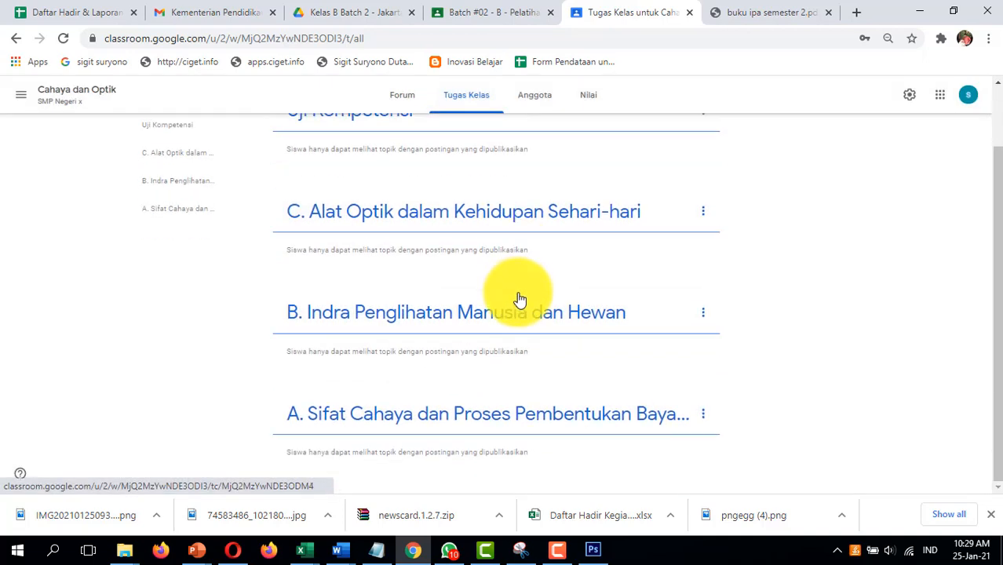
{"action": "scroll", "coordinate": [518, 300], "scroll_direction": "up", "scroll_amount": 1}
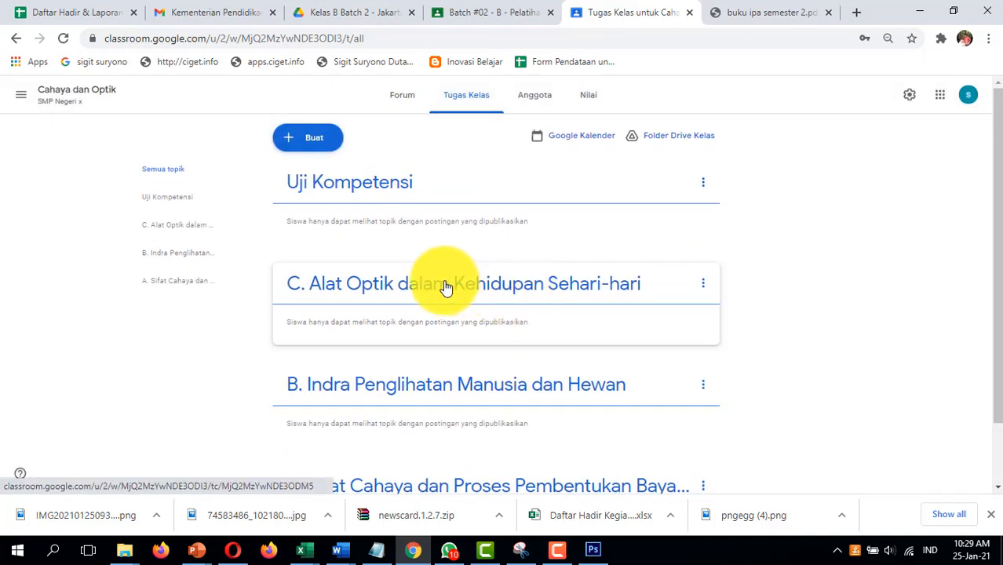
{"action": "scroll", "coordinate": [443, 284], "scroll_direction": "down", "scroll_amount": 1}
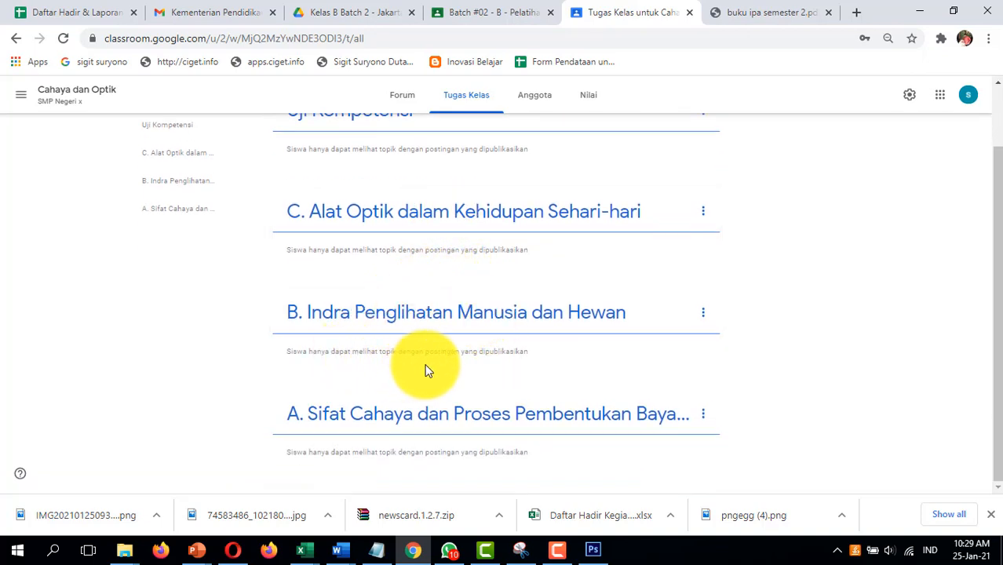
{"action": "scroll", "coordinate": [436, 369], "scroll_direction": "up", "scroll_amount": 1}
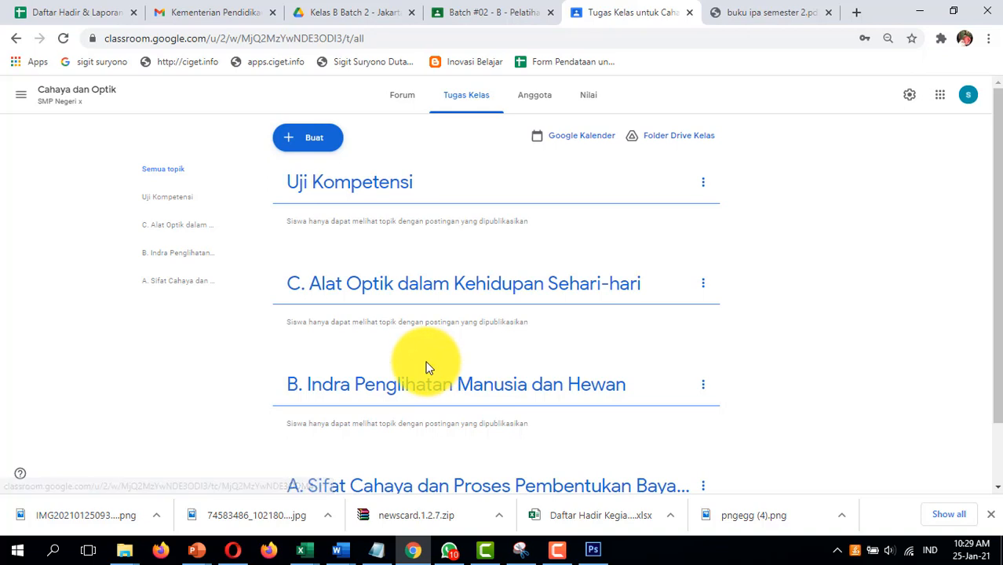
{"action": "scroll", "coordinate": [427, 370], "scroll_direction": "down", "scroll_amount": 1}
{"action": "scroll", "coordinate": [368, 396], "scroll_direction": "up", "scroll_amount": 1}
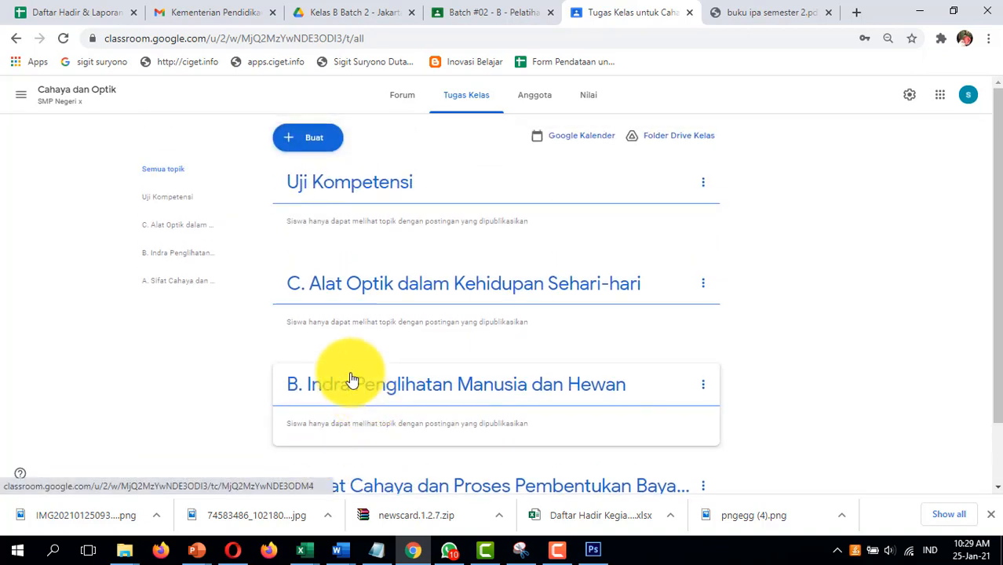
{"action": "scroll", "coordinate": [345, 455], "scroll_direction": "down", "scroll_amount": 1}
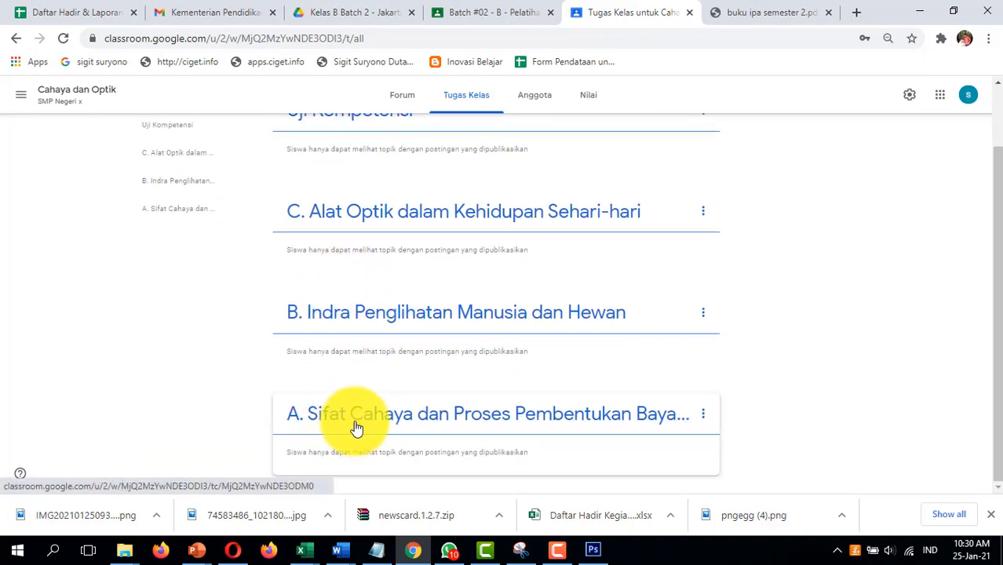
{"action": "left_click_drag", "start_coordinate": [354, 425], "coordinate": [372, 181]}
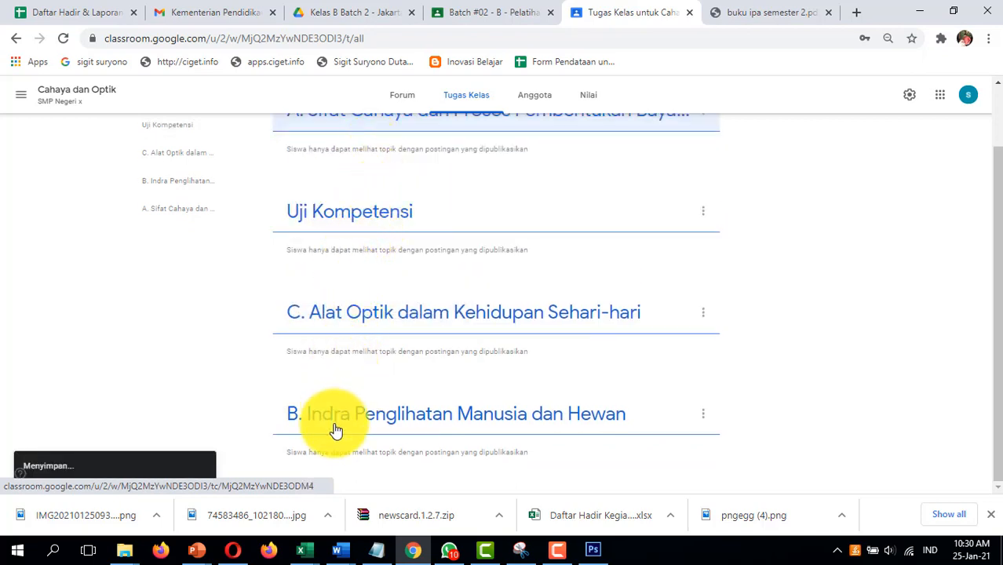
{"action": "left_click_drag", "start_coordinate": [331, 428], "coordinate": [398, 189]}
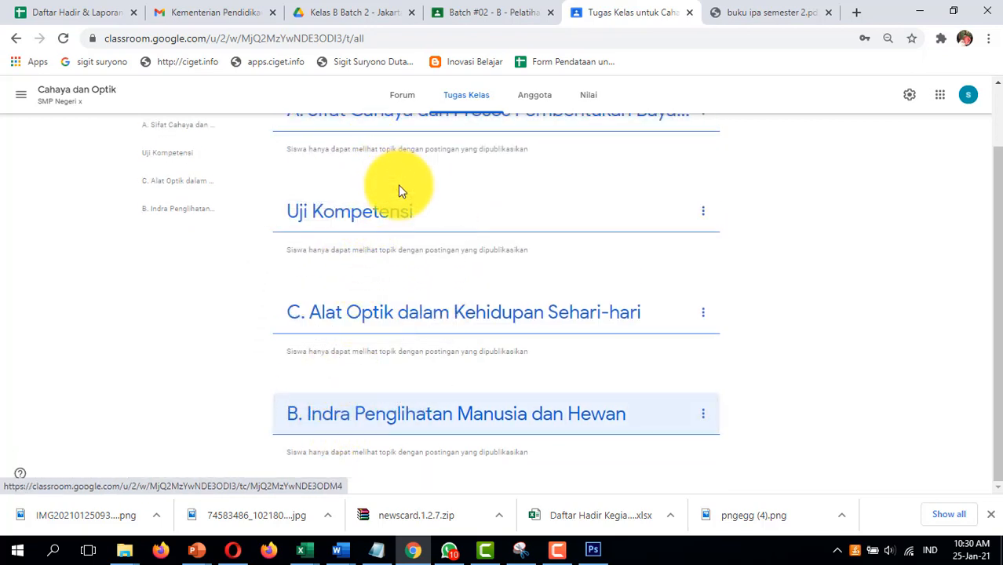
{"action": "left_click_drag", "start_coordinate": [388, 416], "coordinate": [416, 212]}
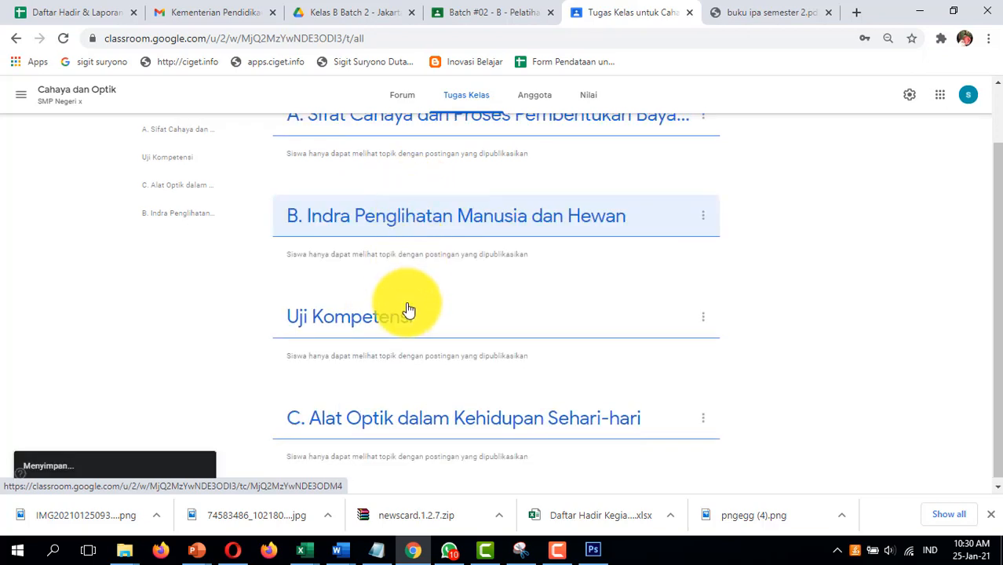
{"action": "left_click_drag", "start_coordinate": [385, 421], "coordinate": [426, 314]}
{"action": "scroll", "coordinate": [425, 314], "scroll_direction": "up", "scroll_amount": 1}
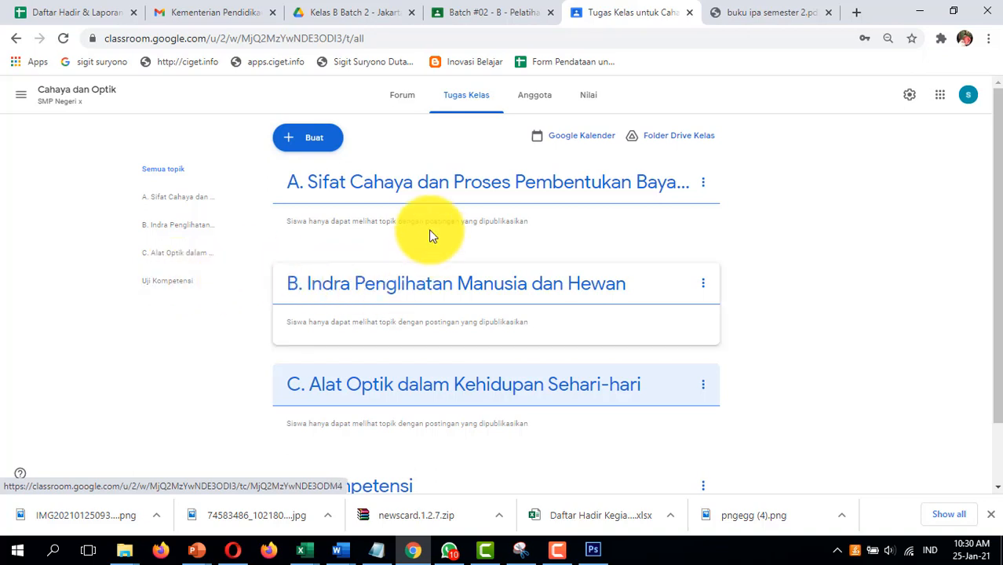
{"action": "scroll", "coordinate": [516, 227], "scroll_direction": "down", "scroll_amount": 1}
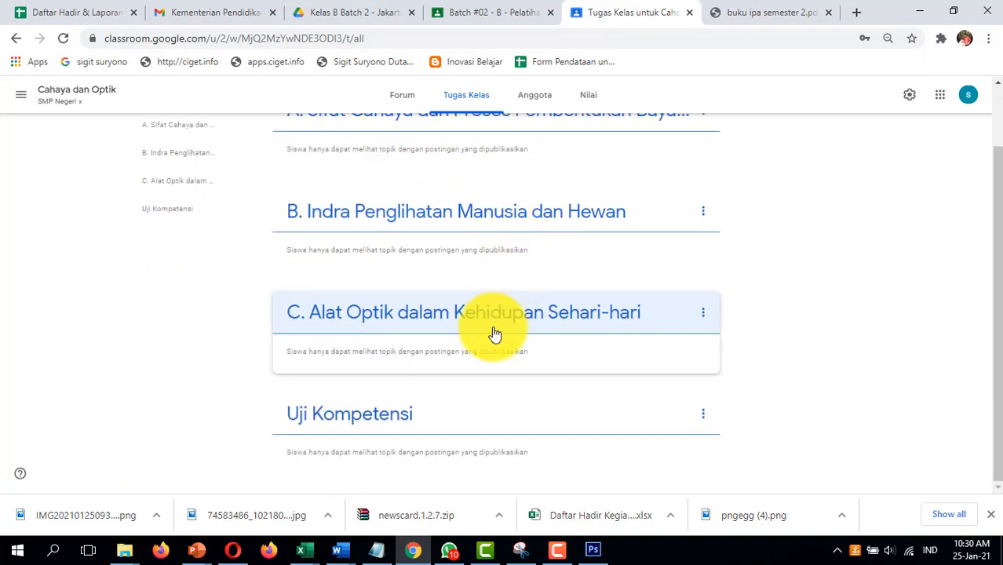
{"action": "scroll", "coordinate": [496, 338], "scroll_direction": "up", "scroll_amount": 1}
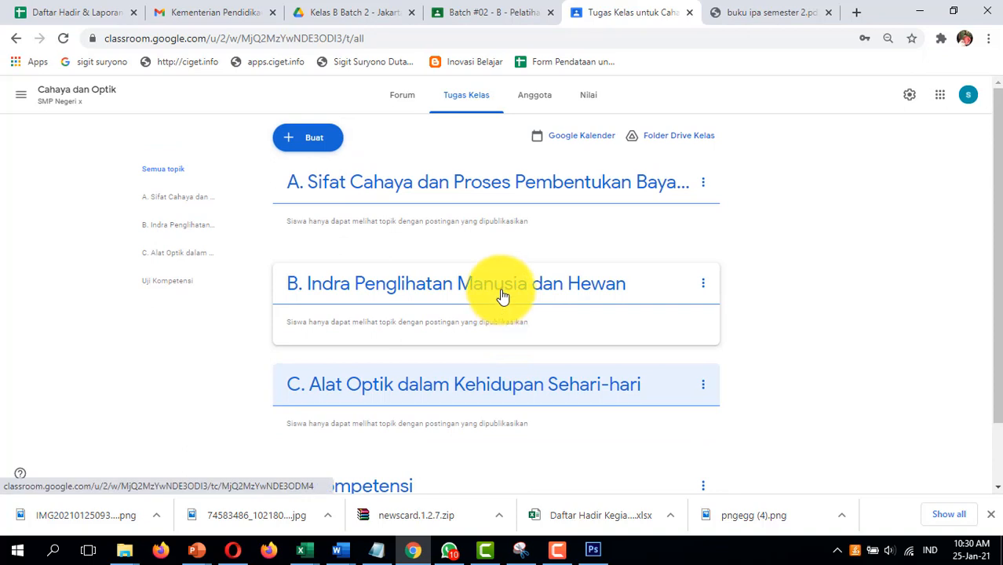
{"action": "scroll", "coordinate": [380, 199], "scroll_direction": "down", "scroll_amount": 1}
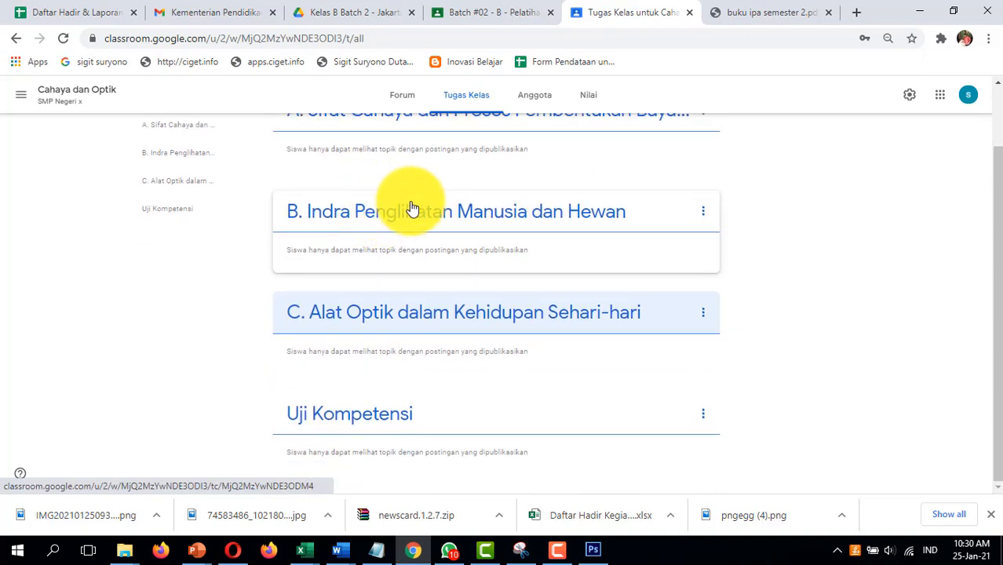
View the student invitation options on the class's members page and close them without inviting anyone
{"action": "left_click", "coordinate": [532, 95]}
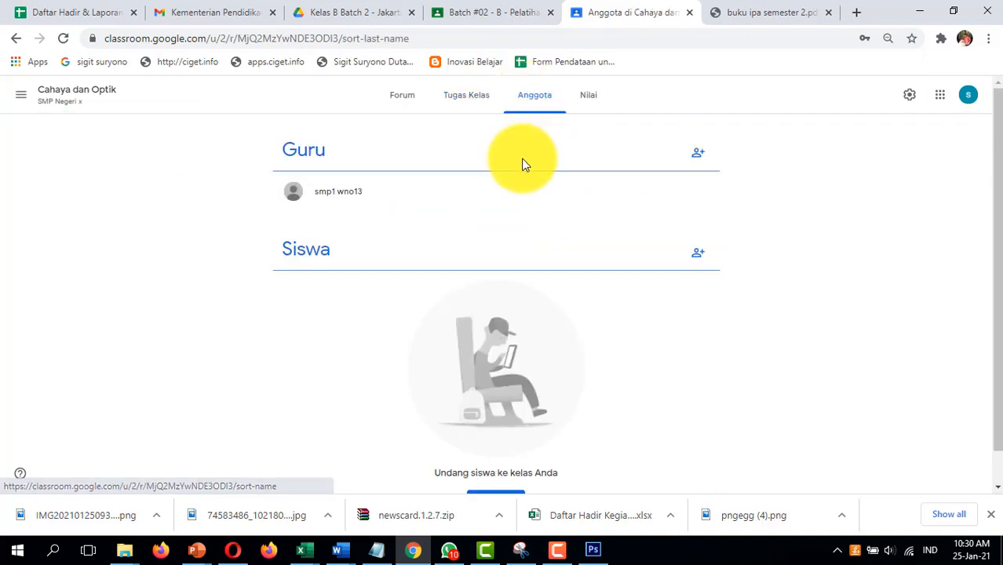
{"action": "left_click", "coordinate": [695, 261]}
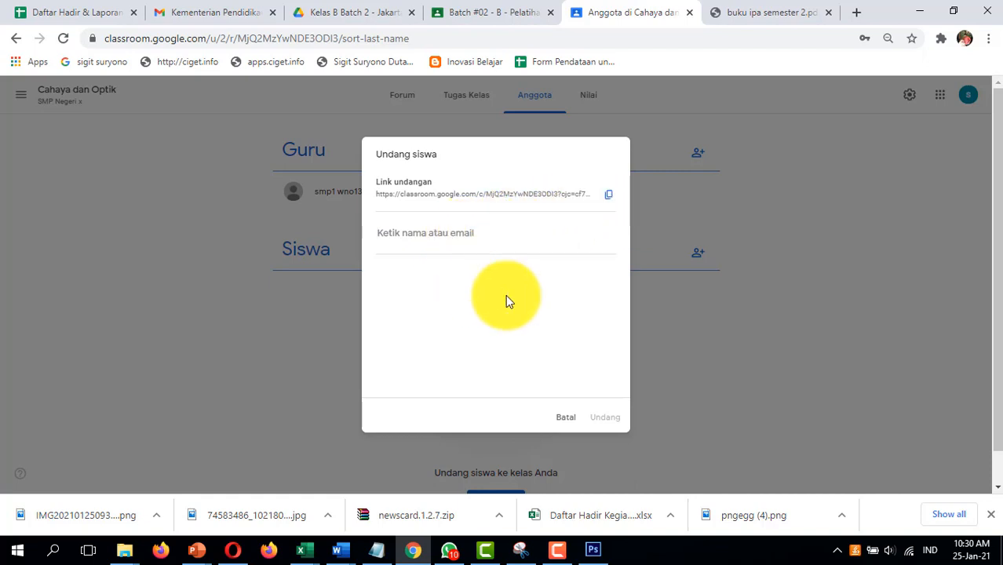
{"action": "left_click", "coordinate": [565, 417]}
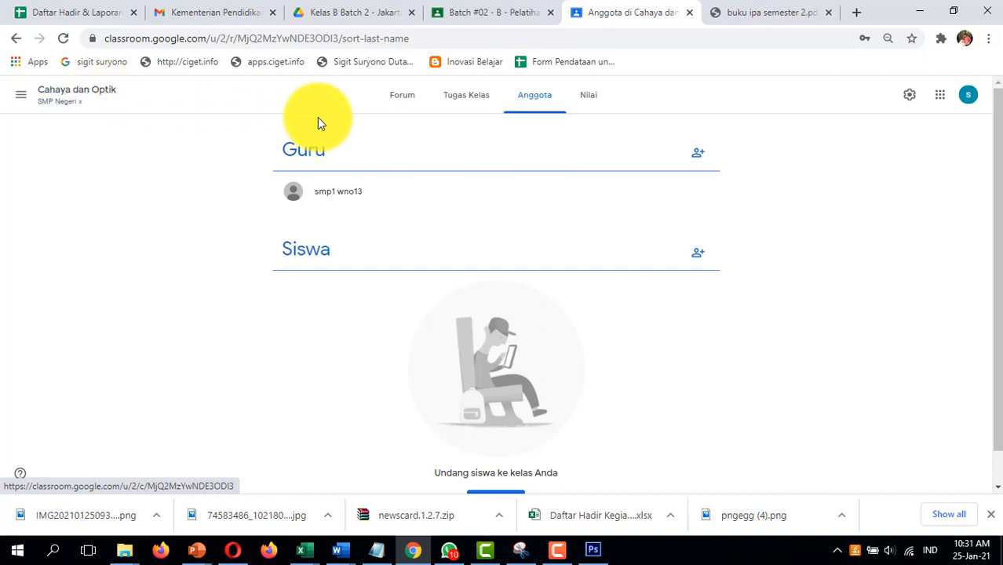
Return to the "Cahaya dan Optik" class stream and open the Classroom home page through the list of Google apps
{"action": "left_click", "coordinate": [105, 97]}
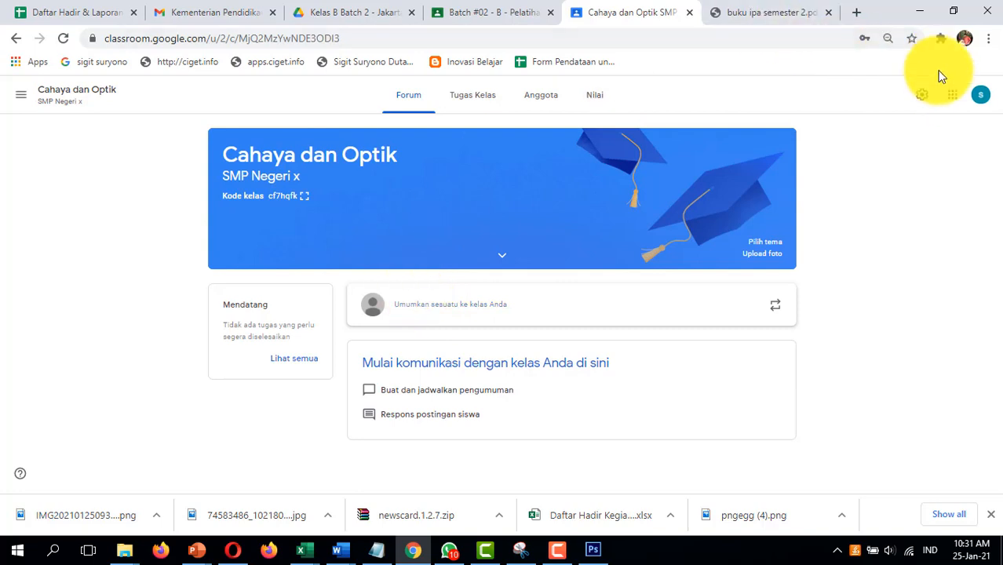
{"action": "left_click", "coordinate": [959, 107]}
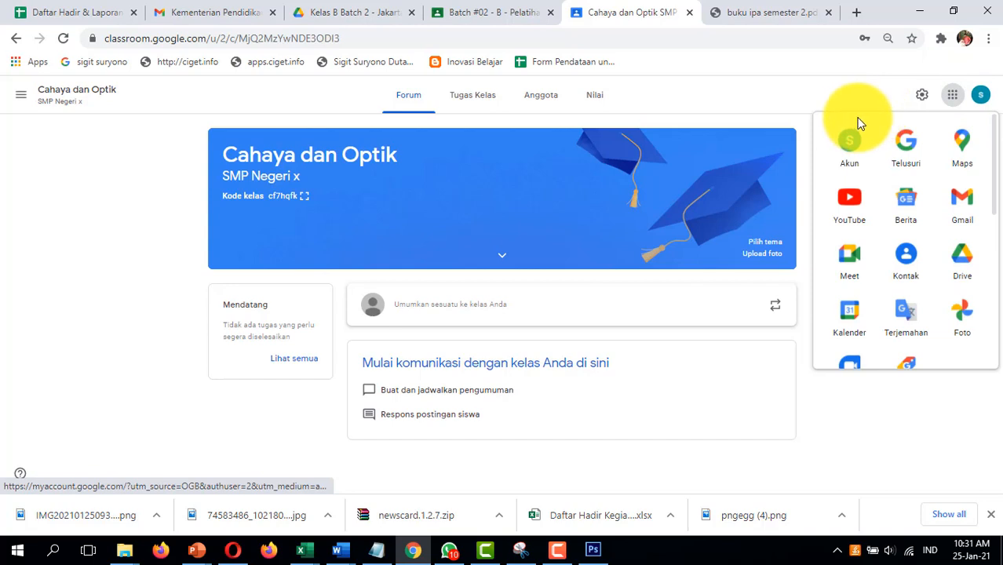
{"action": "left_click", "coordinate": [825, 97]}
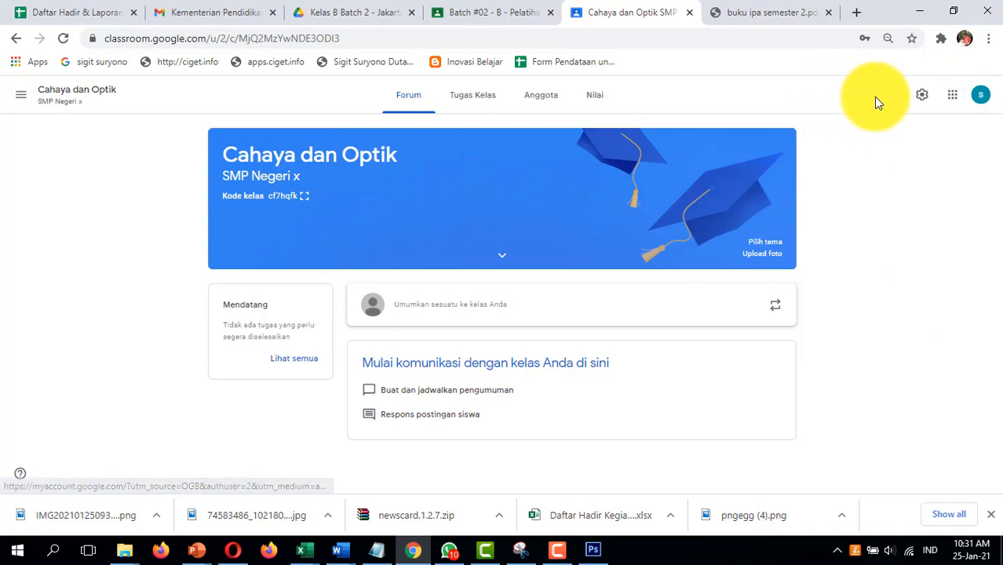
{"action": "left_click", "coordinate": [949, 98]}
{"action": "scroll", "coordinate": [902, 176], "scroll_direction": "down", "scroll_amount": 3}
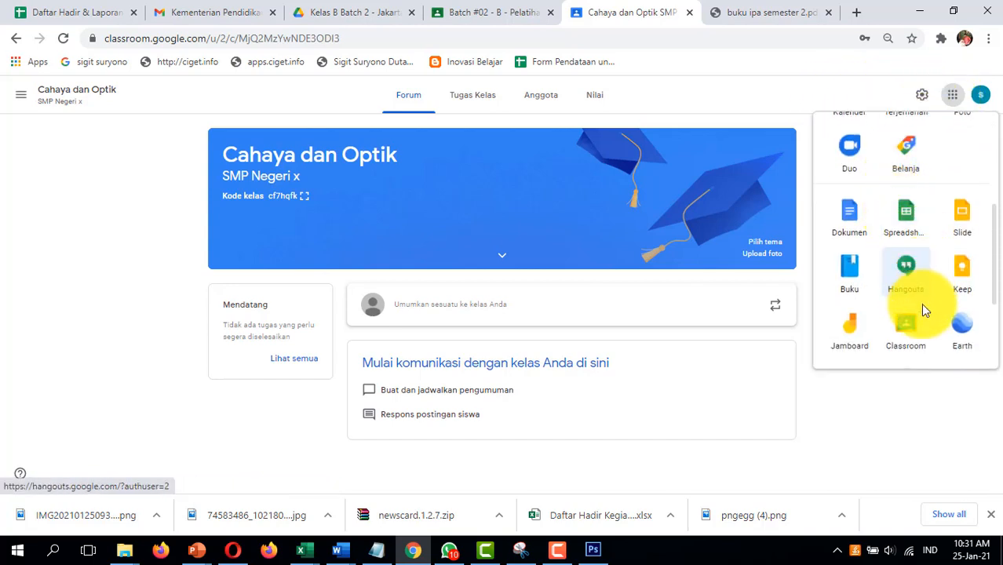
{"action": "left_click", "coordinate": [910, 324]}
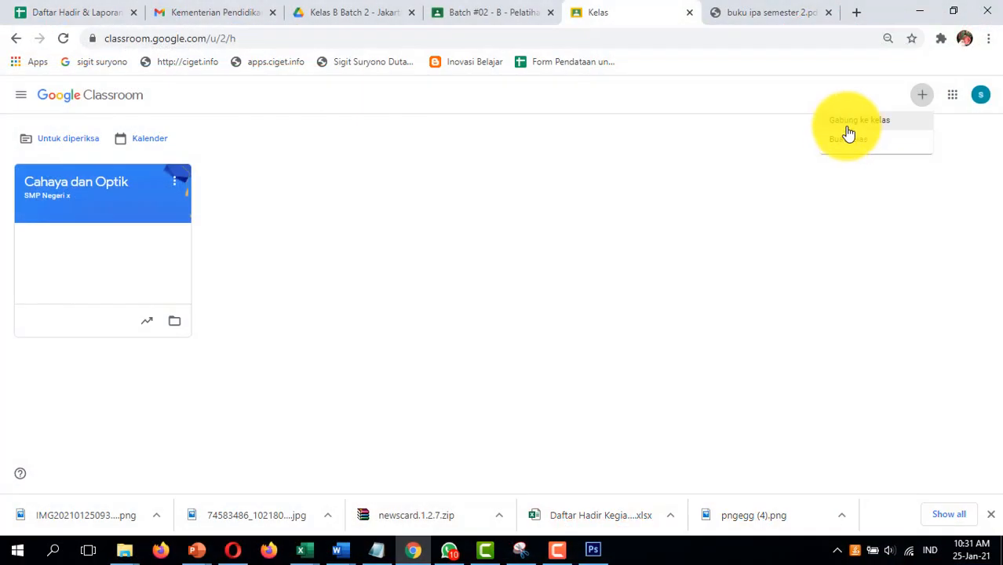
Start creating another class and accept the notice about not using Classroom at a school with students
{"action": "left_click", "coordinate": [845, 146]}
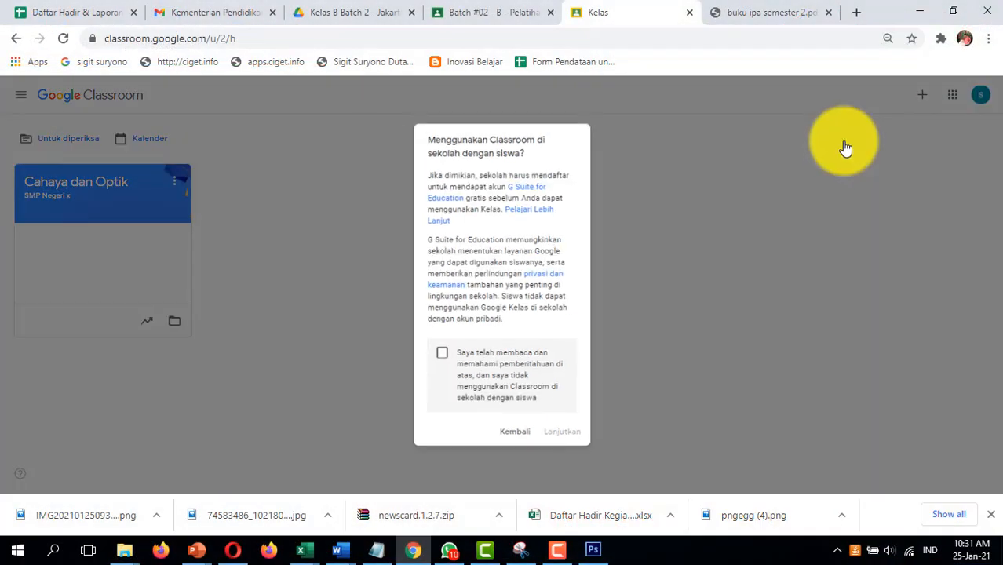
{"action": "left_click", "coordinate": [441, 356]}
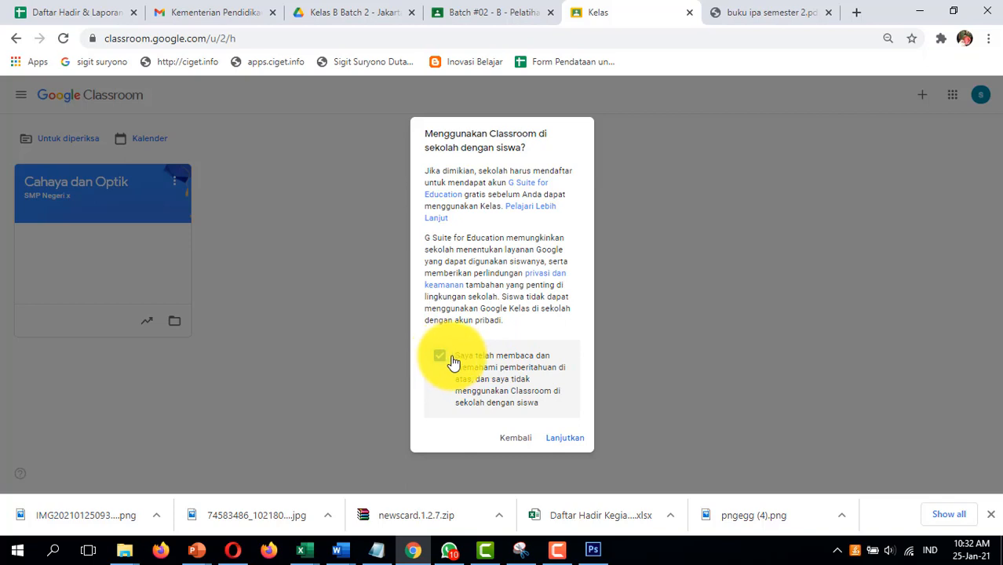
{"action": "left_click", "coordinate": [560, 445]}
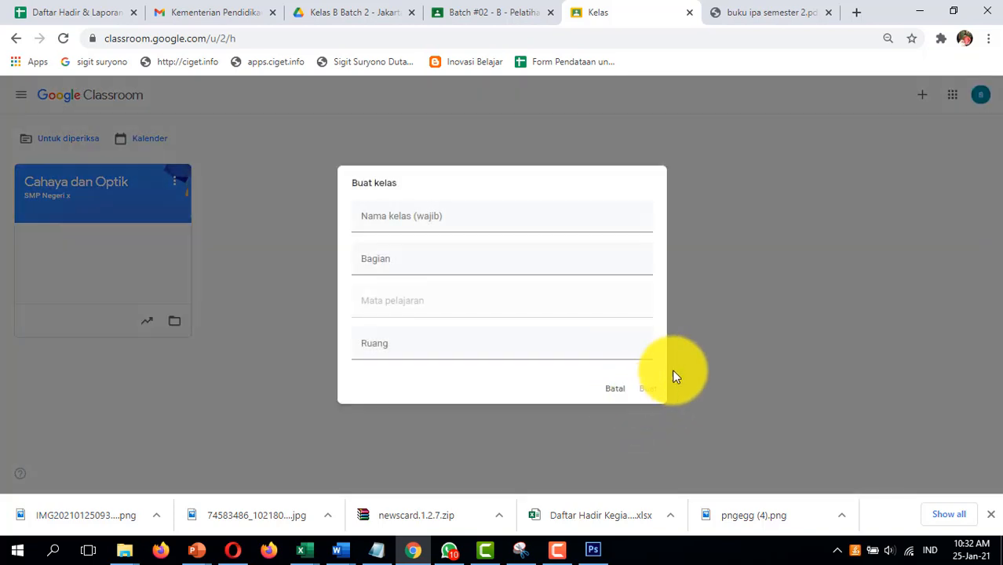
Enter "IPA" as the class name, "SMP Negeri X" as the section and "IPA Kelas 8" as the subject
{"action": "left_click", "coordinate": [473, 215]}
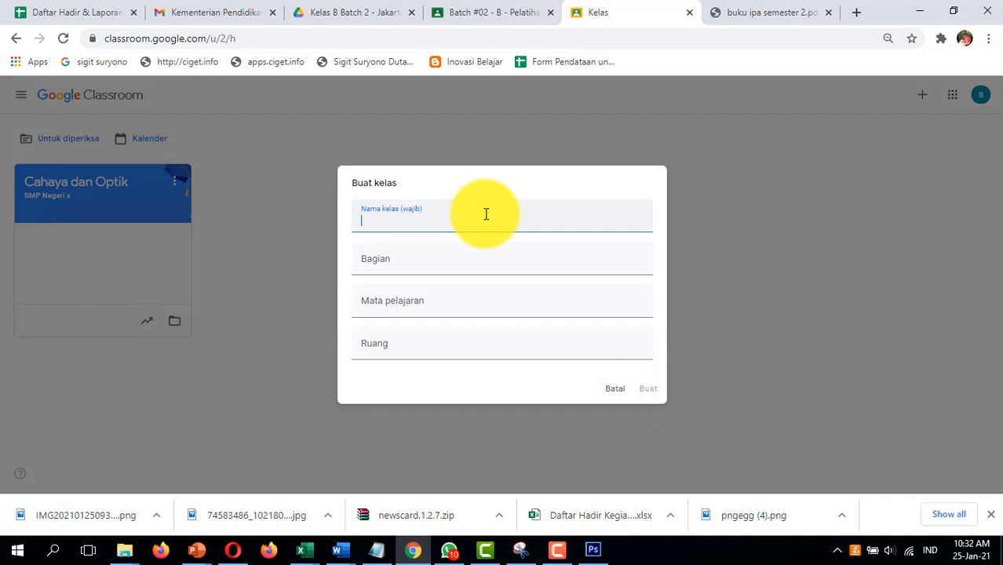
{"action": "type", "text": "IPA"}
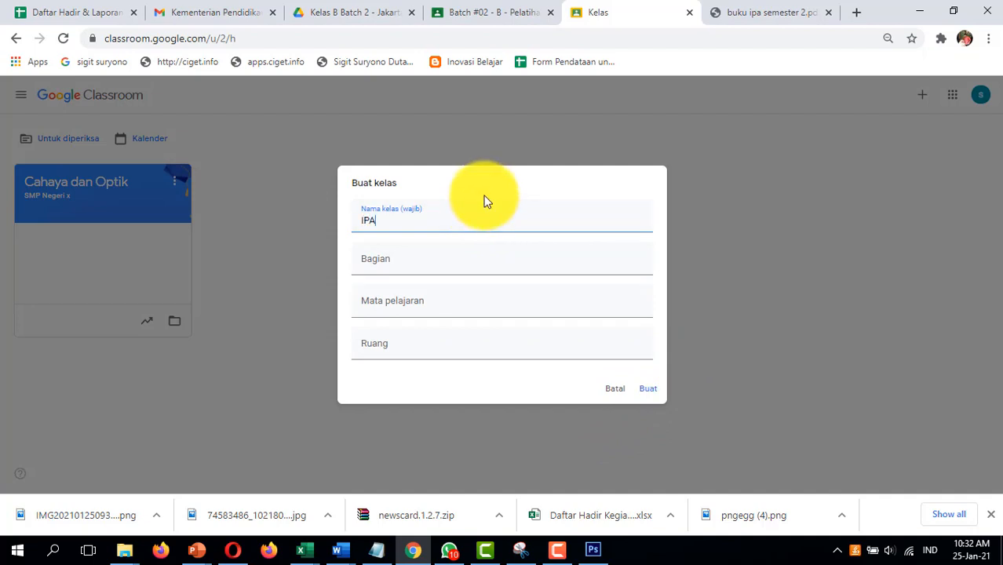
{"action": "type", "text": " Sem"}
{"action": "left_click", "coordinate": [464, 258]}
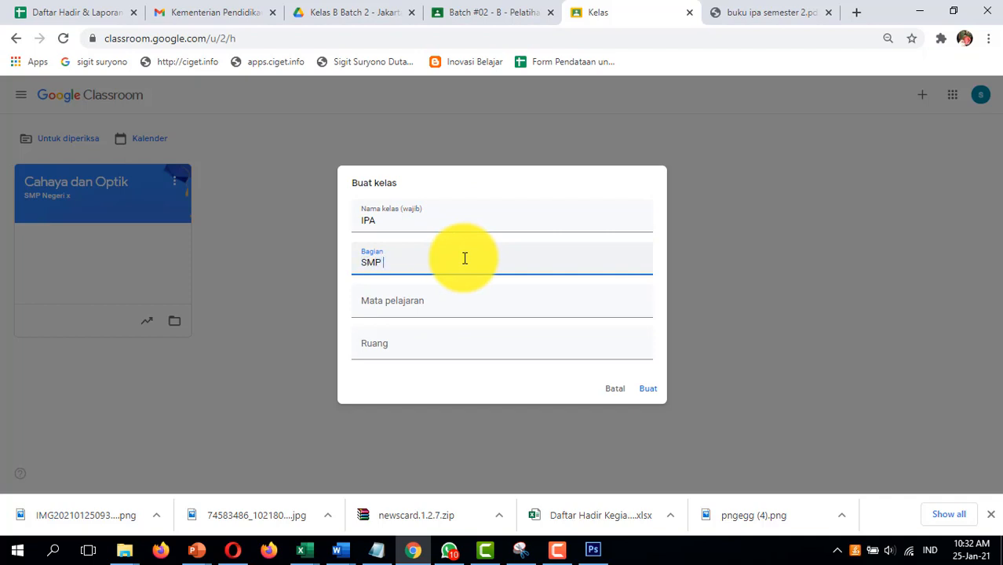
{"action": "type", "text": "SMP Negeri X"}
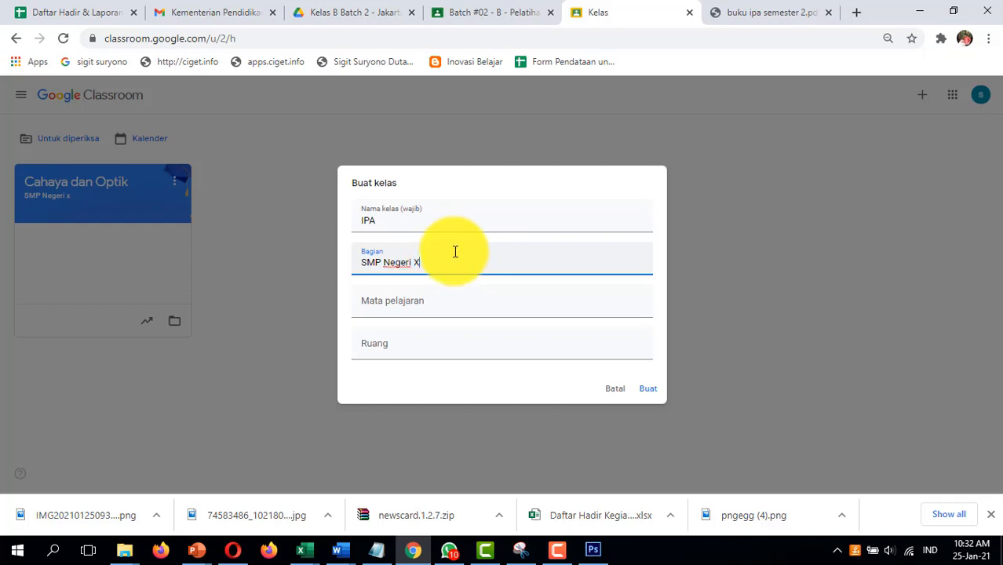
{"action": "left_click", "coordinate": [434, 304]}
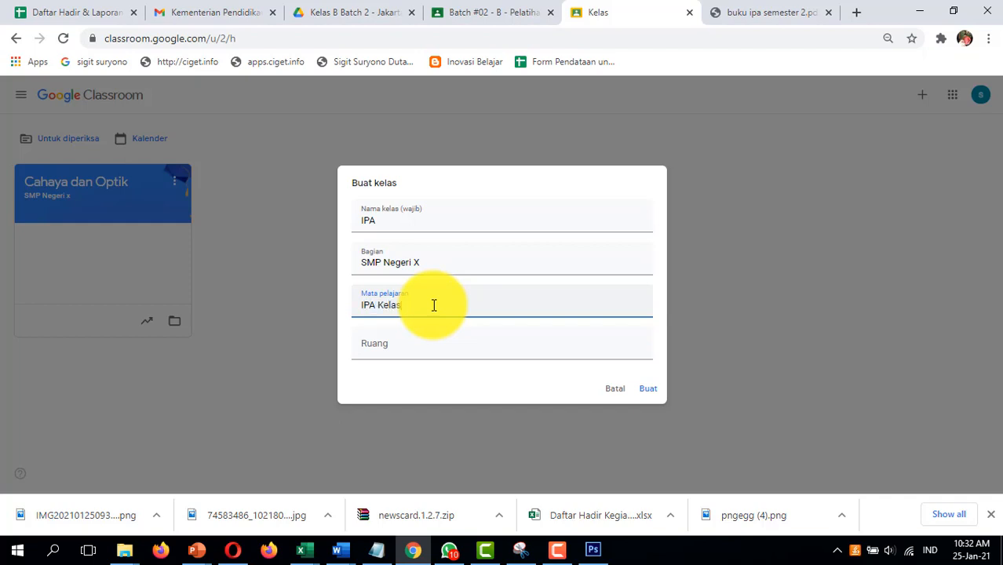
{"action": "type", "text": "IPA Kelas 8"}
Extend the class name to "IPA Kelas 8 Semester 2", set the room to "IPA 8A", and create the class, dismissing the announcement tip
{"action": "left_click", "coordinate": [435, 222]}
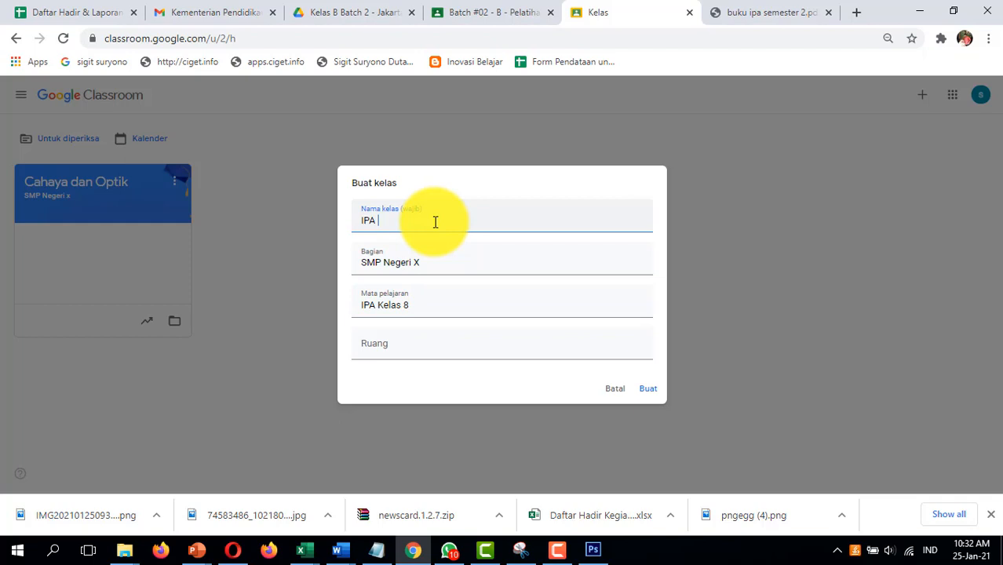
{"action": "type", "text": "Kelas 8 Semester 2"}
{"action": "left_click", "coordinate": [393, 349]}
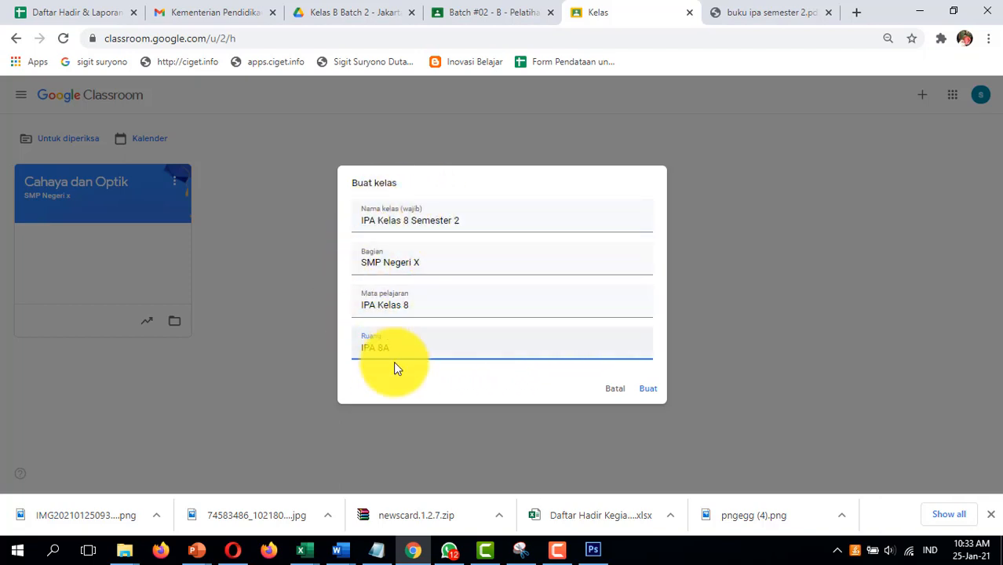
{"action": "left_click", "coordinate": [651, 391]}
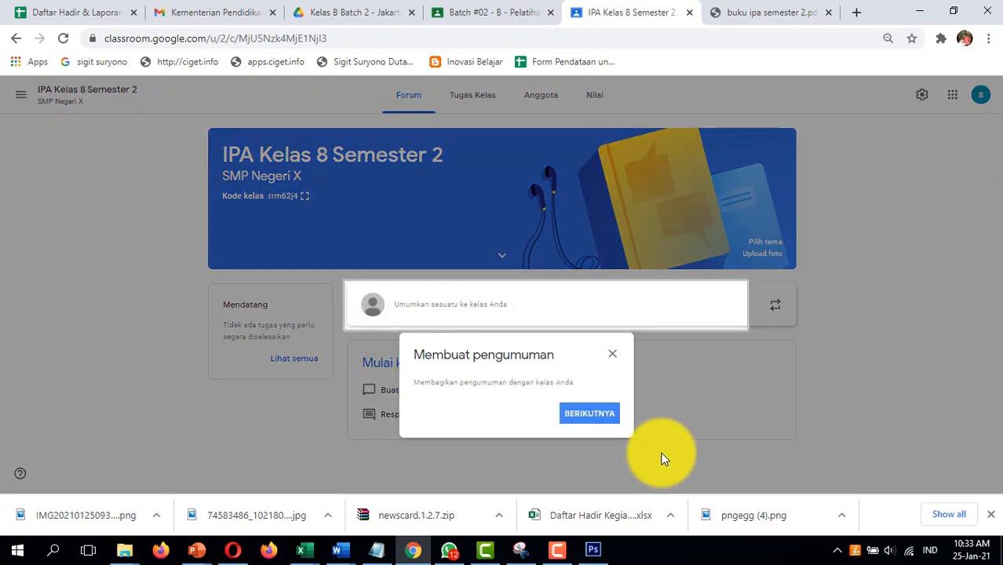
{"action": "left_click", "coordinate": [612, 354]}
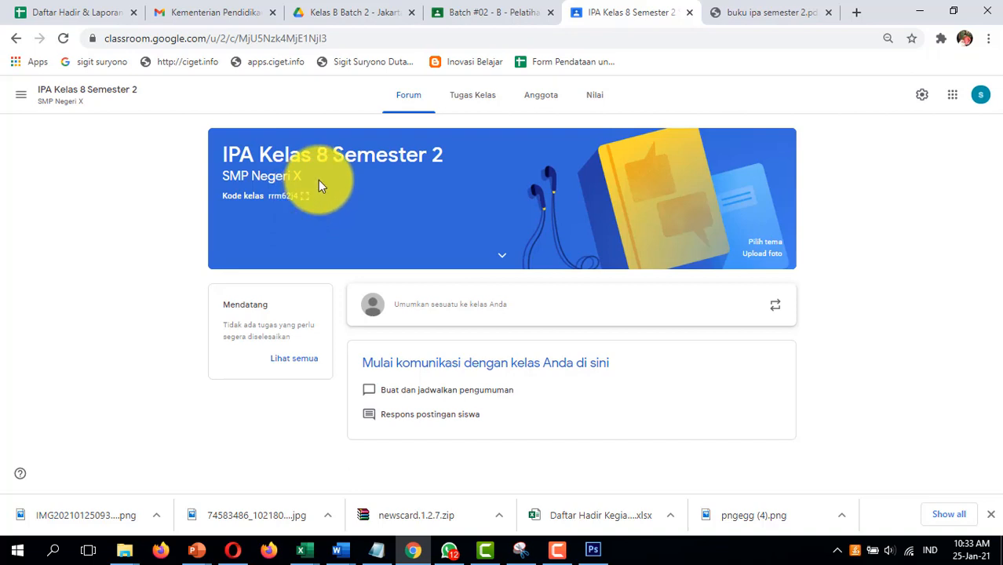
Open the new class's classwork page and examine the Bab 7 to Bab 11 headings in the textbook PDF's table of contents
{"action": "left_click", "coordinate": [474, 98]}
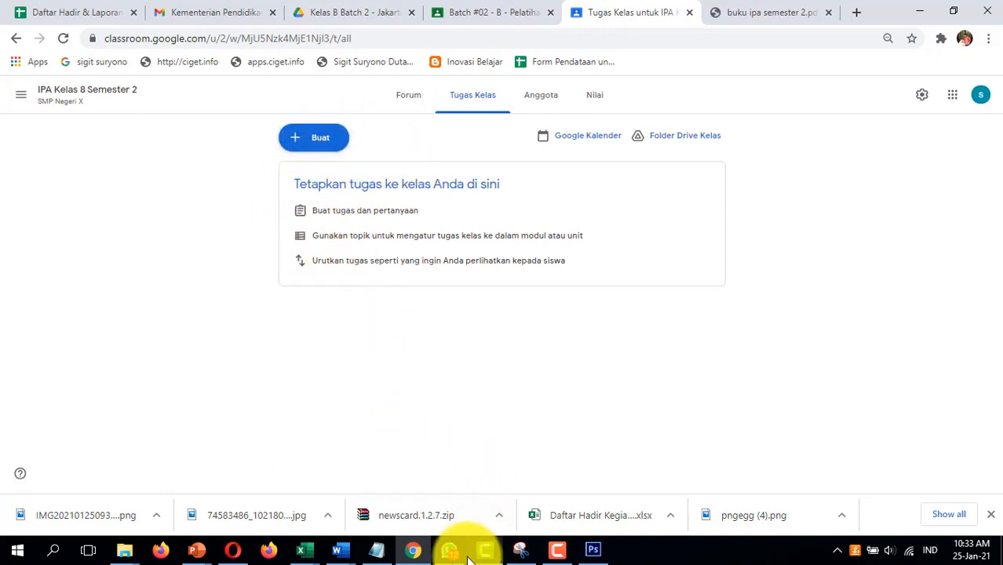
{"action": "left_click", "coordinate": [780, 24]}
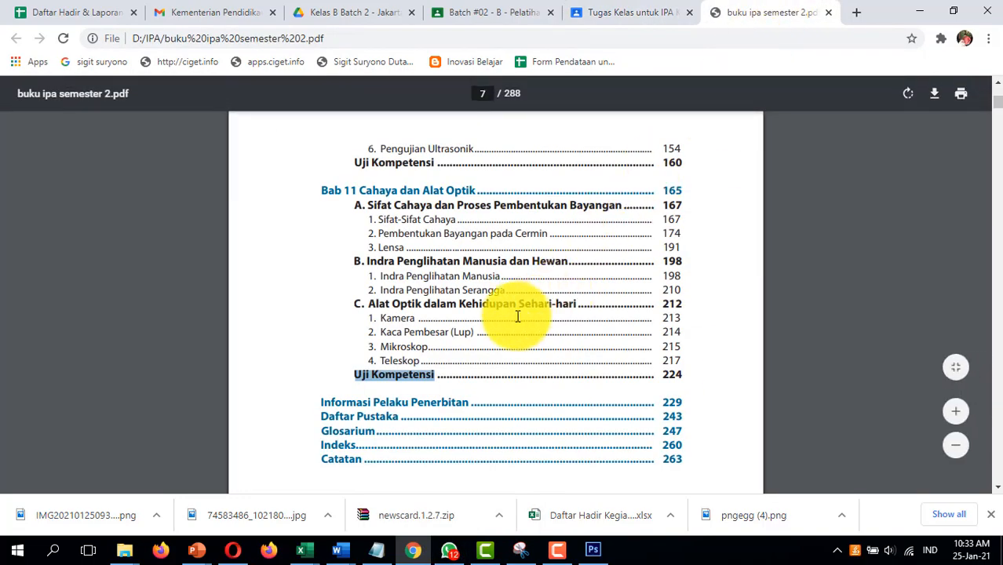
{"action": "scroll", "coordinate": [372, 299], "scroll_direction": "up", "scroll_amount": 2}
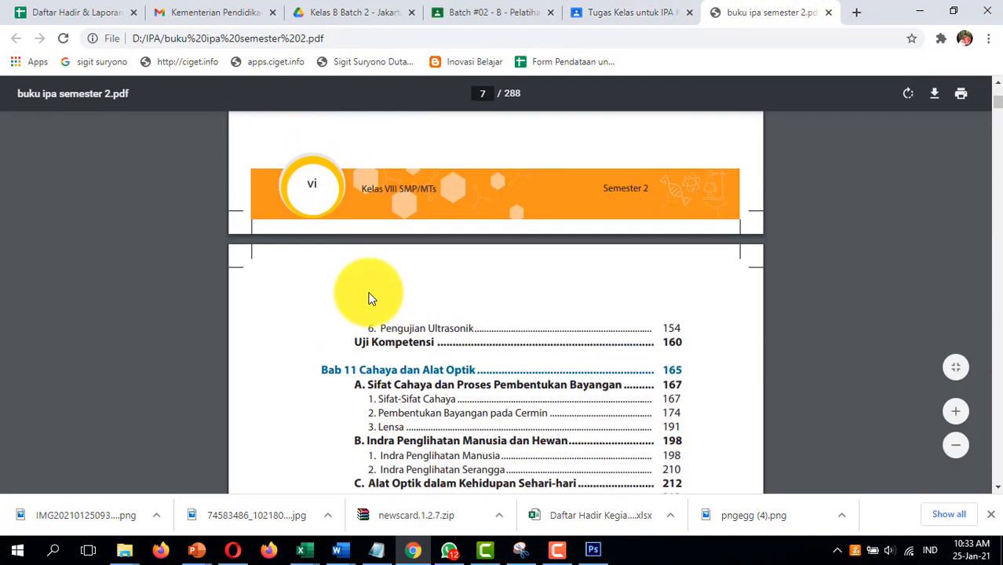
{"action": "scroll", "coordinate": [372, 298], "scroll_direction": "up", "scroll_amount": 15}
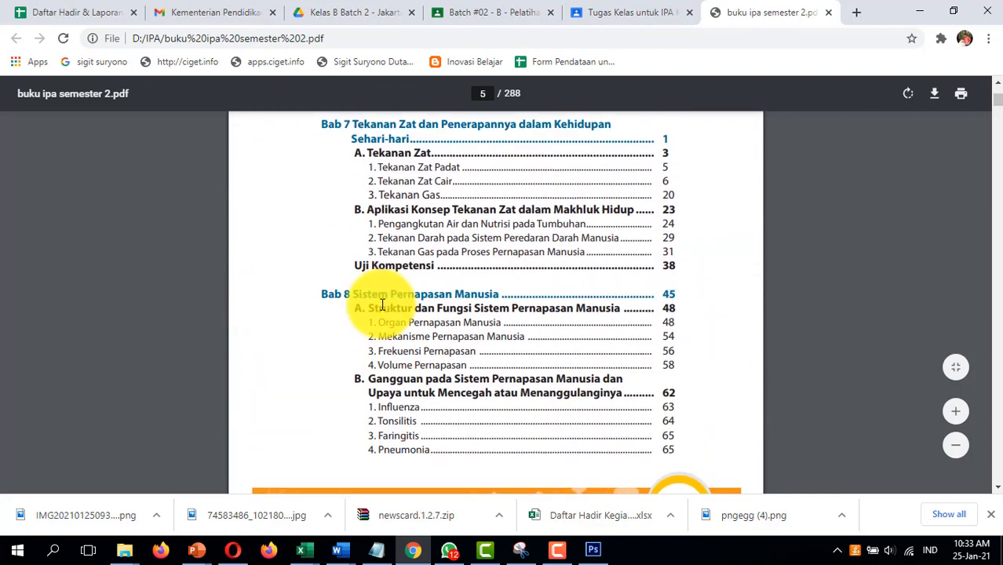
{"action": "scroll", "coordinate": [382, 304], "scroll_direction": "up", "scroll_amount": 2}
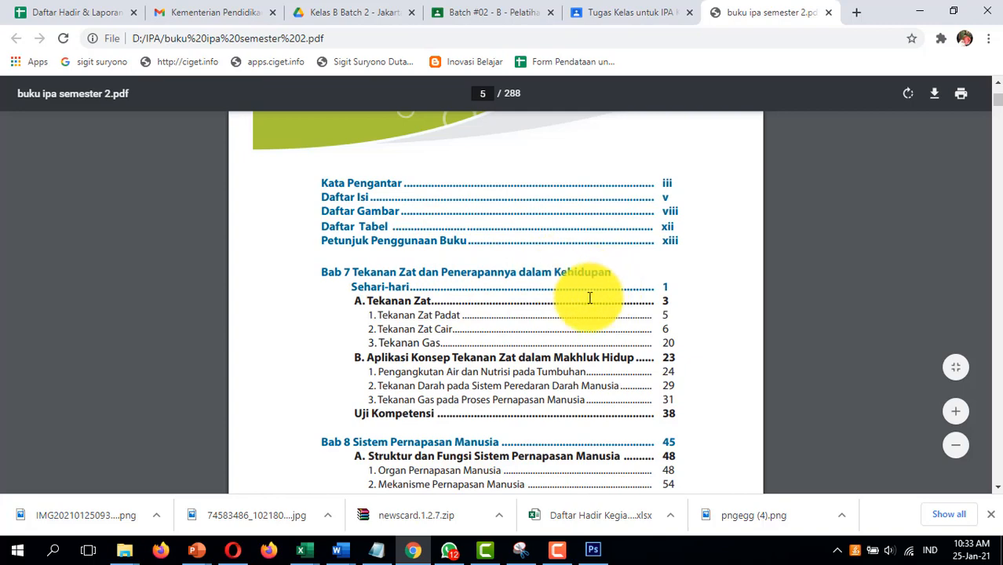
{"action": "scroll", "coordinate": [412, 342], "scroll_direction": "down", "scroll_amount": 2}
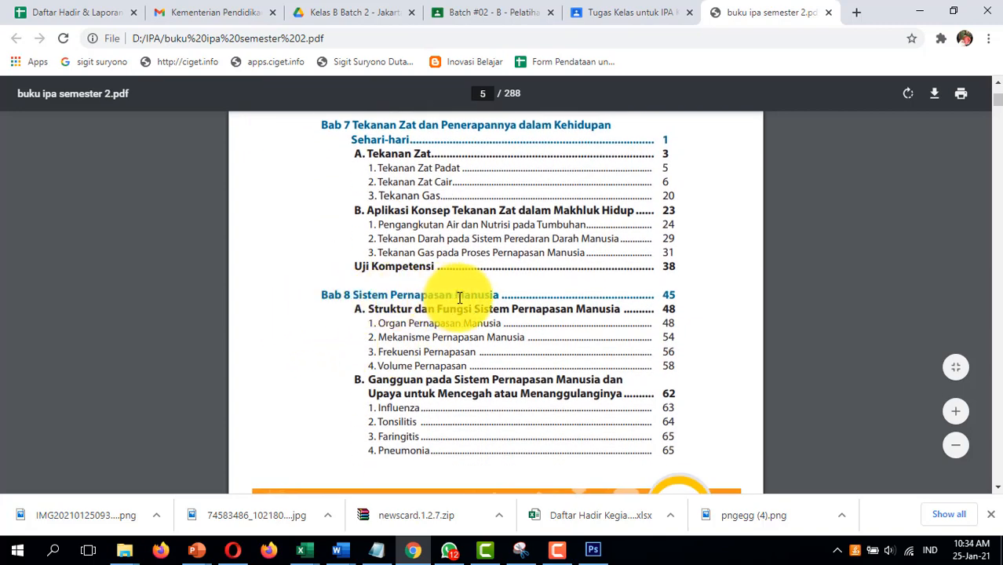
{"action": "scroll", "coordinate": [498, 300], "scroll_direction": "down", "scroll_amount": 5}
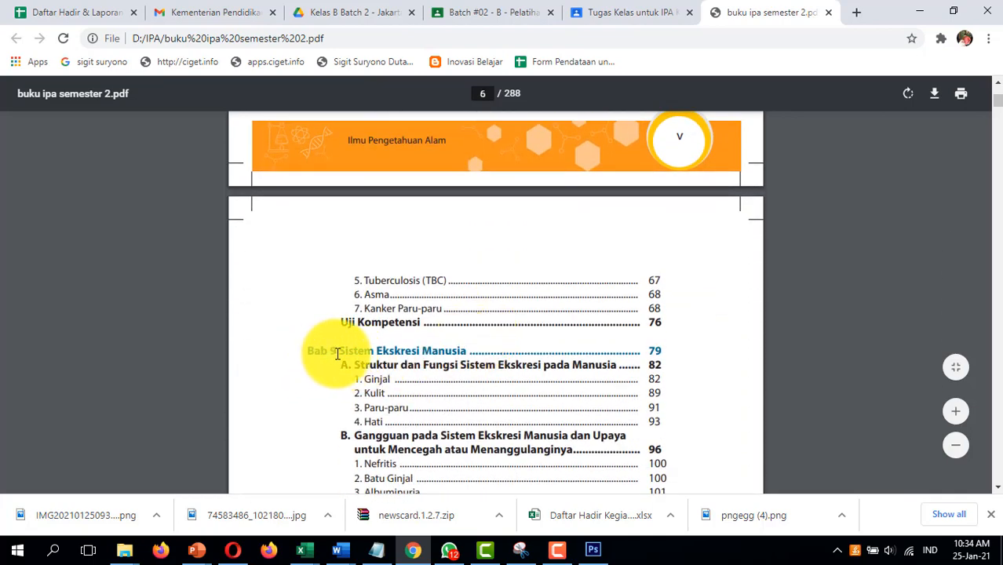
{"action": "scroll", "coordinate": [350, 351], "scroll_direction": "down", "scroll_amount": 4}
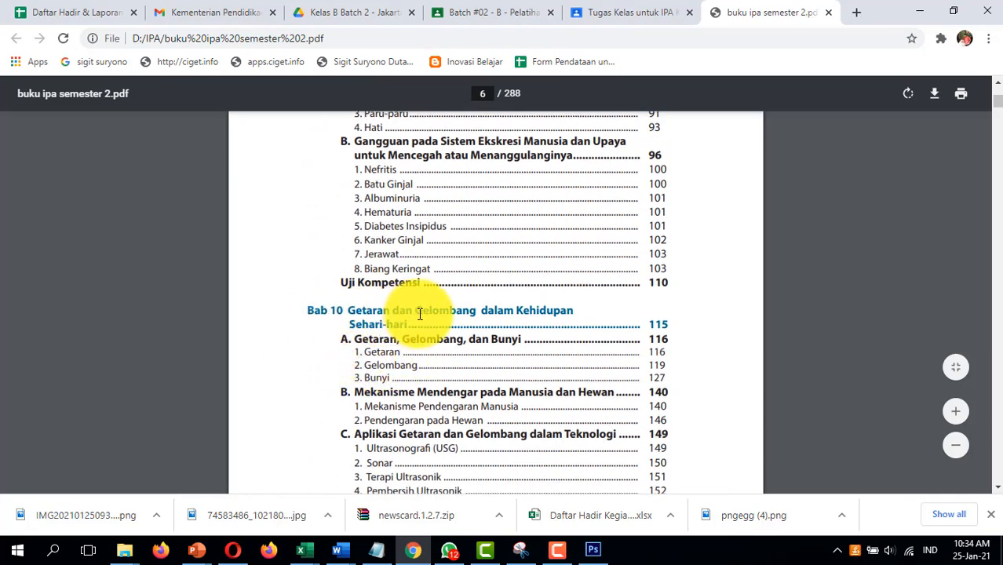
{"action": "scroll", "coordinate": [477, 314], "scroll_direction": "down", "scroll_amount": 1}
{"action": "scroll", "coordinate": [477, 316], "scroll_direction": "down", "scroll_amount": 6}
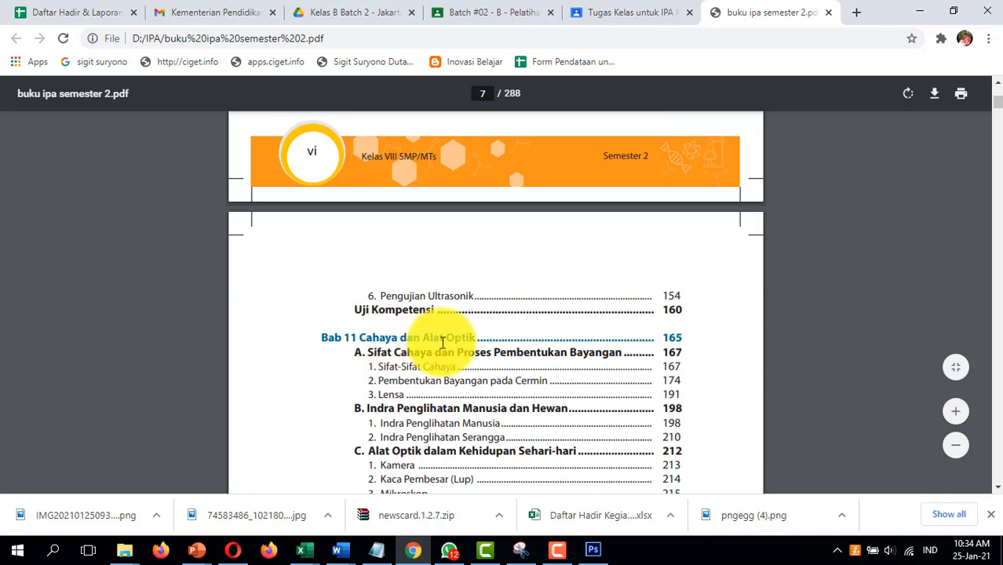
Add the classwork topic "Bab 7 Tekanan Zat dan Penerapannya dalam Kehidupan Sehari-hari", copying the heading from the textbook PDF's table of contents
{"action": "left_click", "coordinate": [599, 17]}
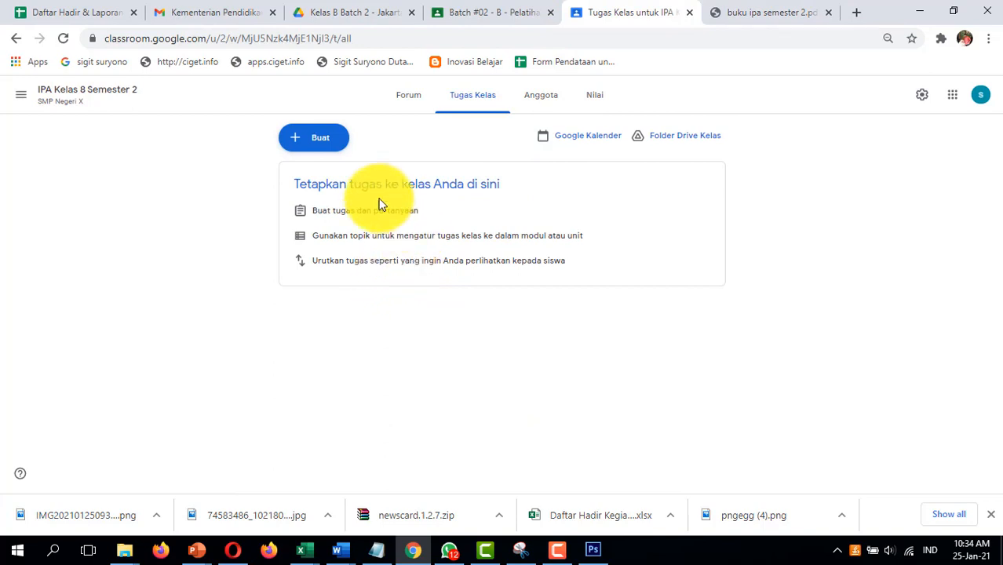
{"action": "left_click", "coordinate": [307, 140]}
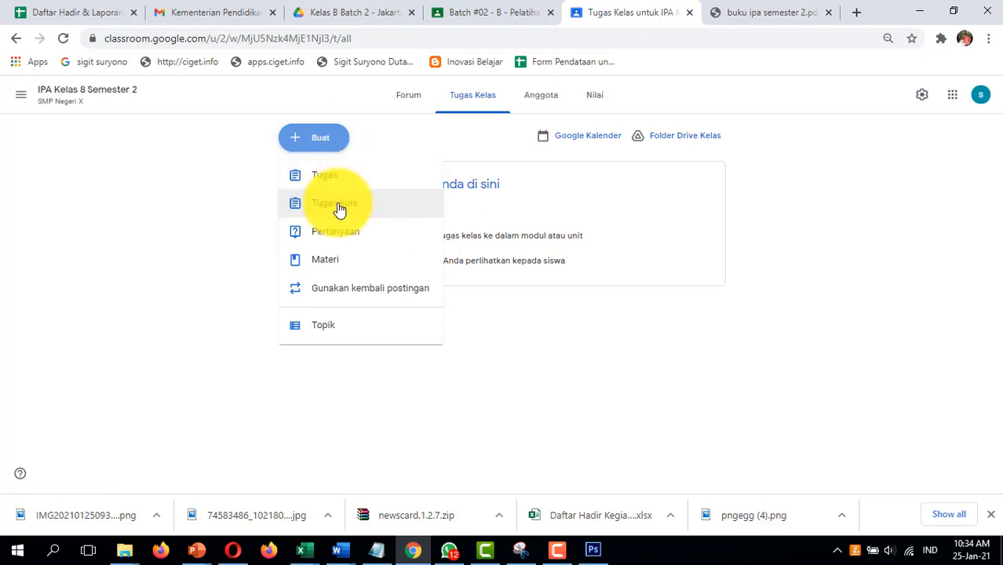
{"action": "left_click", "coordinate": [310, 338]}
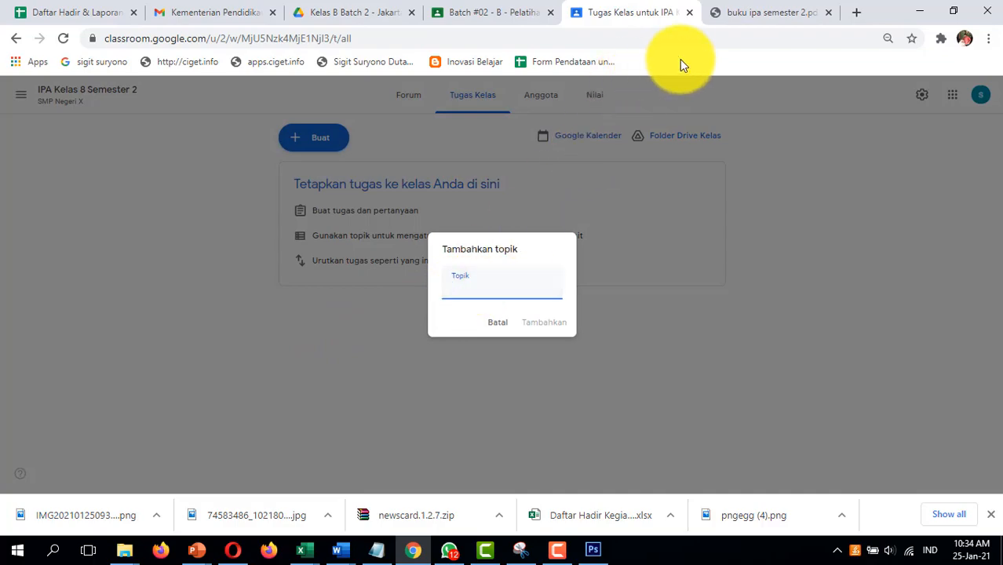
{"action": "left_click", "coordinate": [749, 14]}
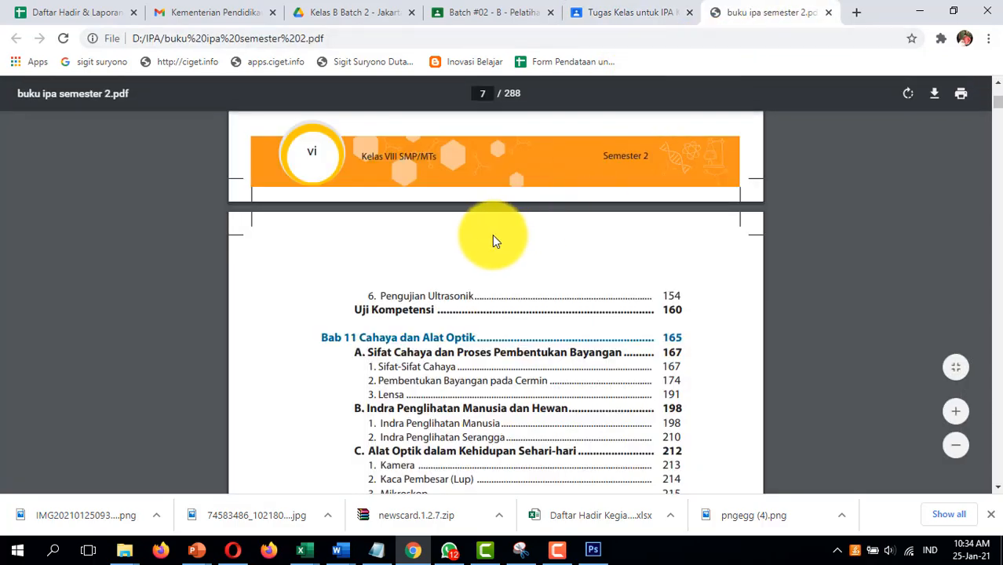
{"action": "scroll", "coordinate": [492, 234], "scroll_direction": "up", "scroll_amount": 10}
{"action": "scroll", "coordinate": [492, 235], "scroll_direction": "up", "scroll_amount": 10}
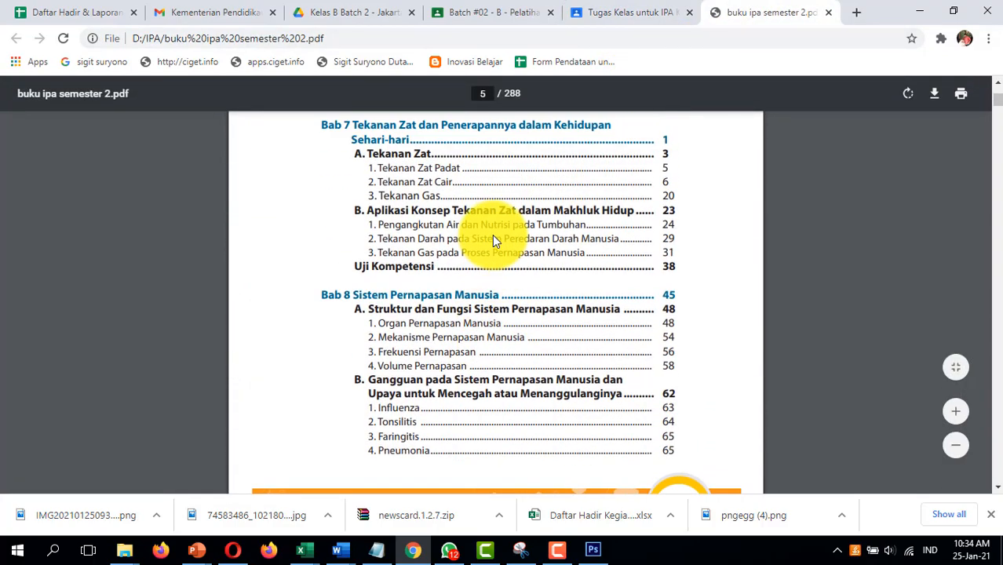
{"action": "left_click_drag", "start_coordinate": [324, 273], "coordinate": [409, 285]}
{"action": "key", "text": "ctrl+c"}
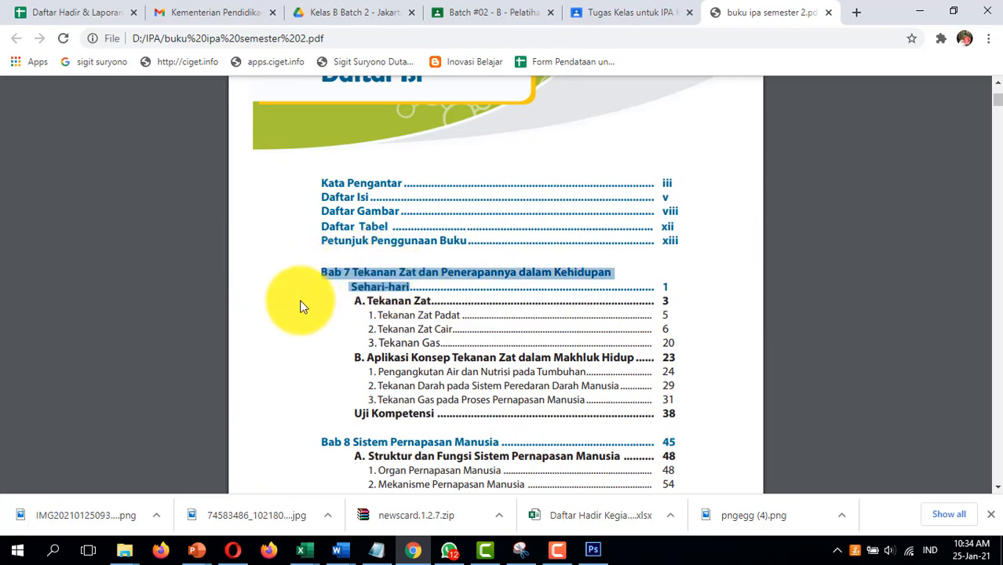
{"action": "left_click", "coordinate": [592, 11]}
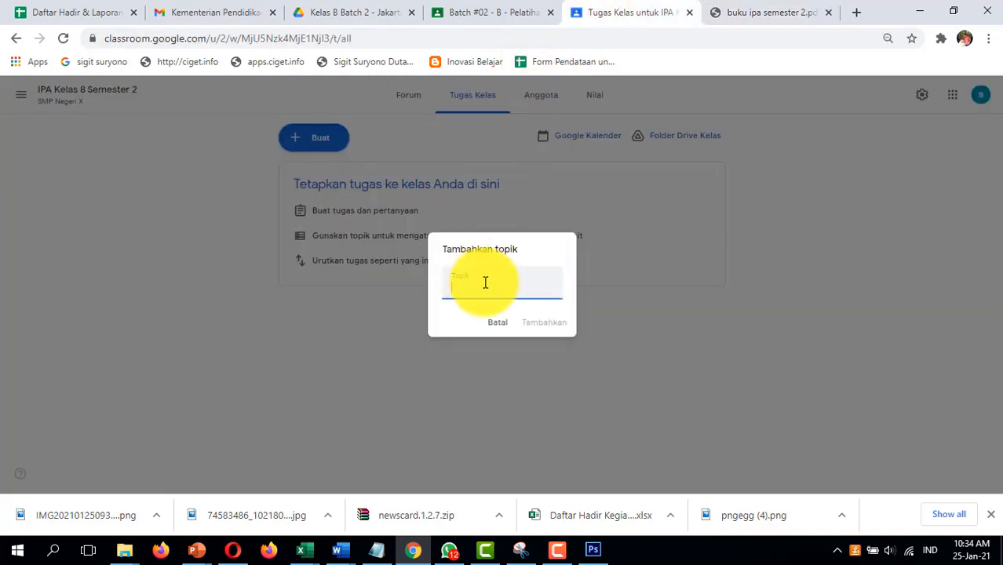
{"action": "key", "text": "ctrl+v"}
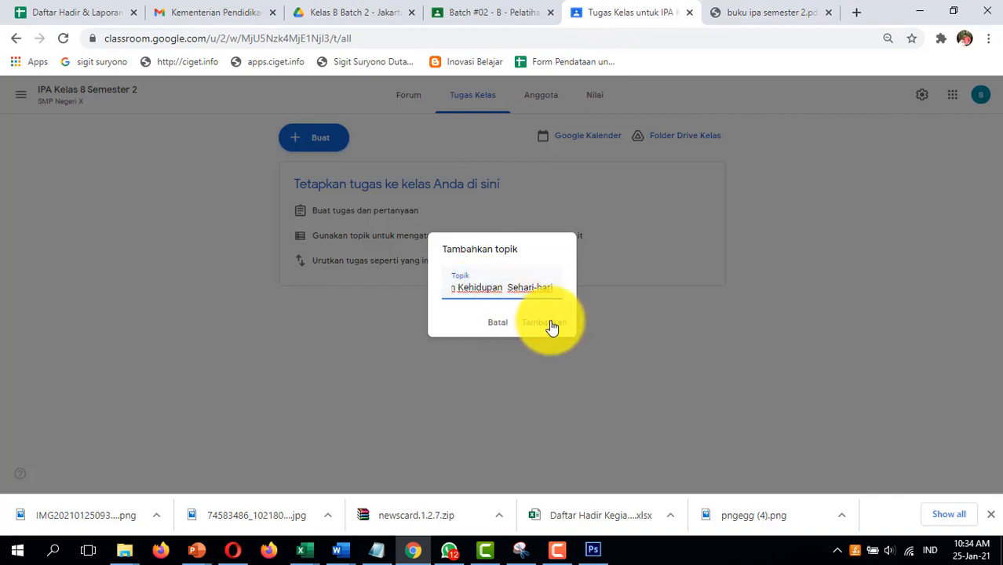
{"action": "left_click", "coordinate": [548, 324]}
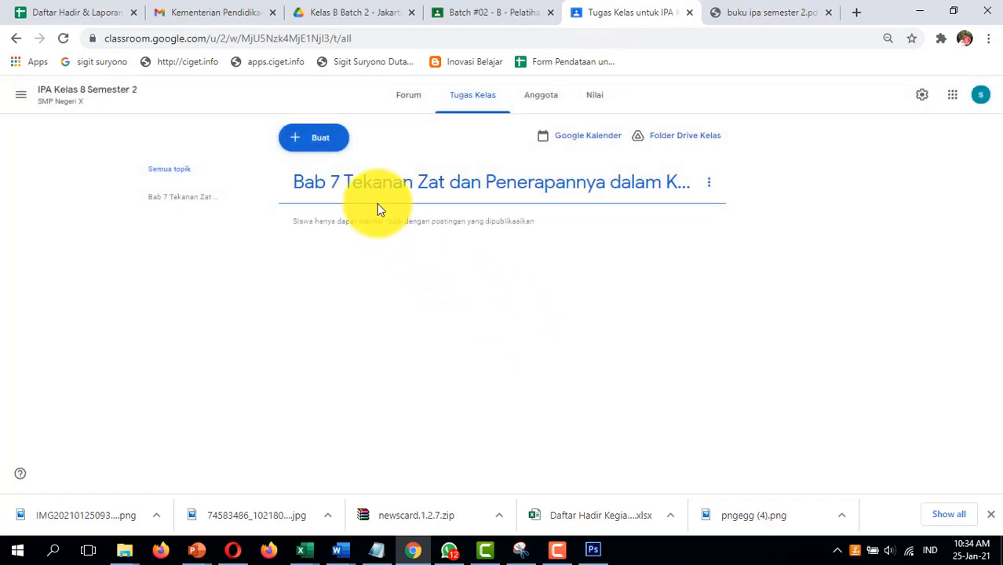
Add the classwork topic "Bab 8 Sistem Pernapasan Manusia", copying the heading from the textbook PDF's table of contents
{"action": "left_click", "coordinate": [320, 148]}
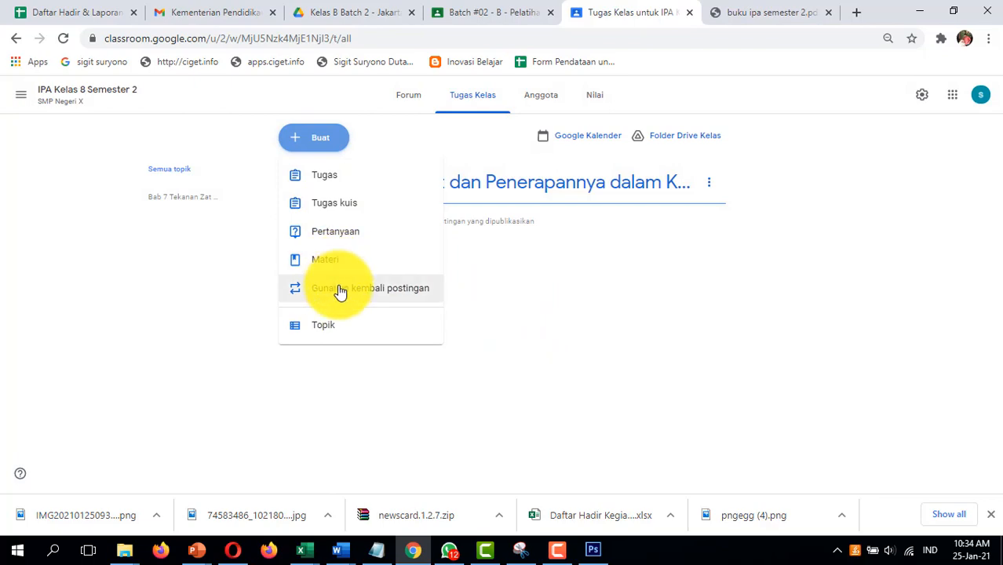
{"action": "left_click", "coordinate": [334, 325]}
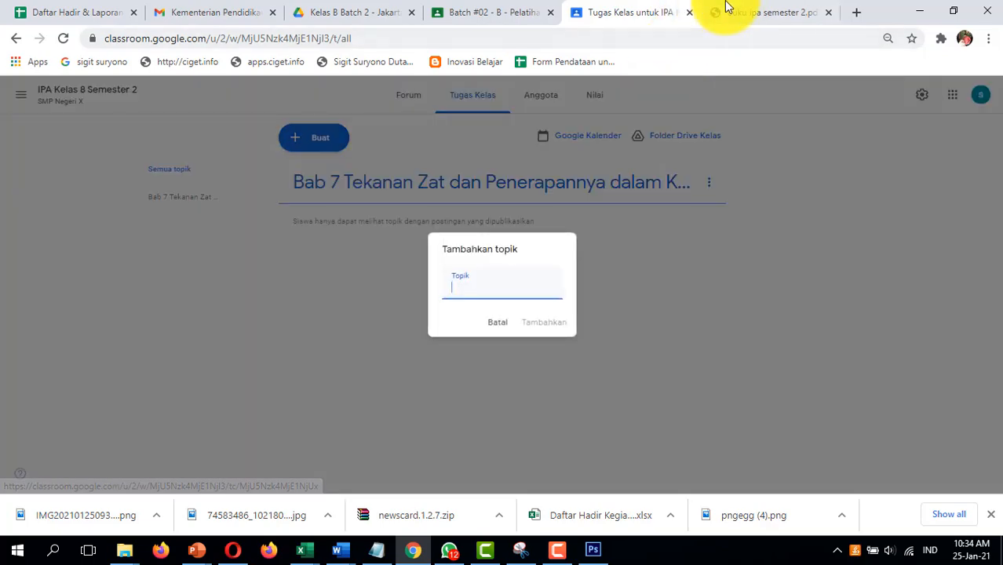
{"action": "left_click", "coordinate": [726, 11]}
{"action": "scroll", "coordinate": [463, 217], "scroll_direction": "down", "scroll_amount": 3}
{"action": "left_click_drag", "start_coordinate": [321, 223], "coordinate": [497, 221]}
{"action": "key", "text": "ctrl+c"}
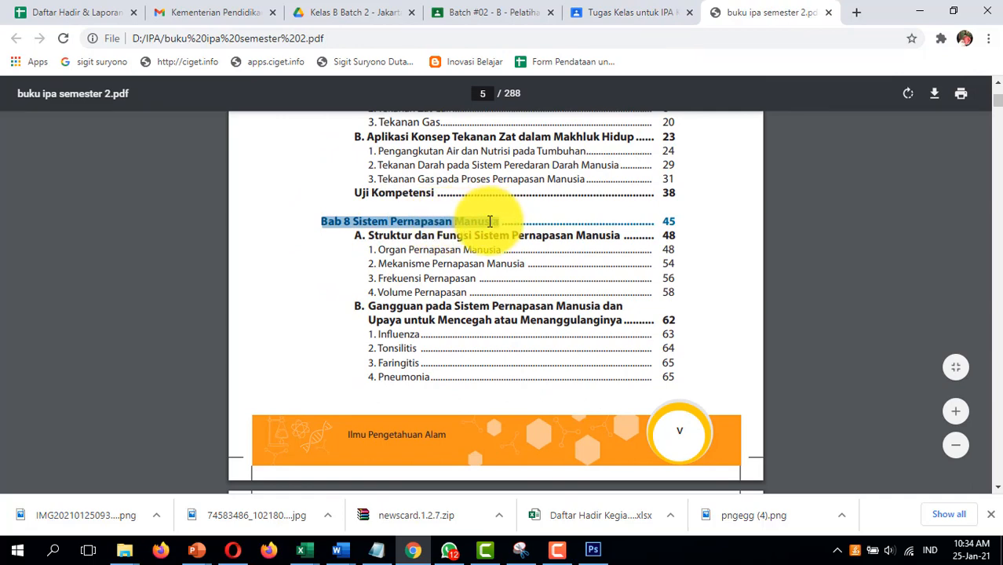
{"action": "left_click", "coordinate": [649, 18]}
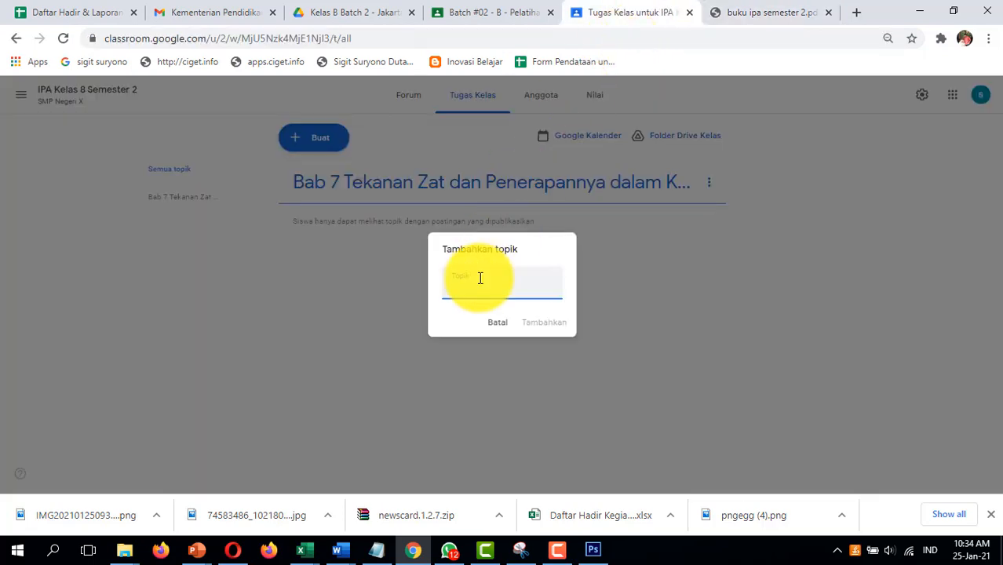
{"action": "key", "text": "ctrl+v"}
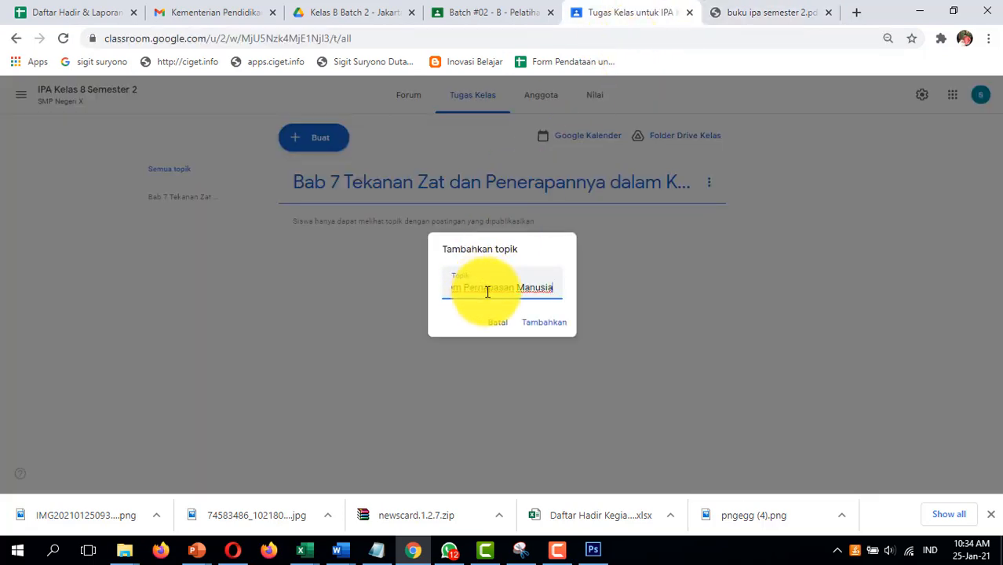
{"action": "left_click", "coordinate": [538, 320]}
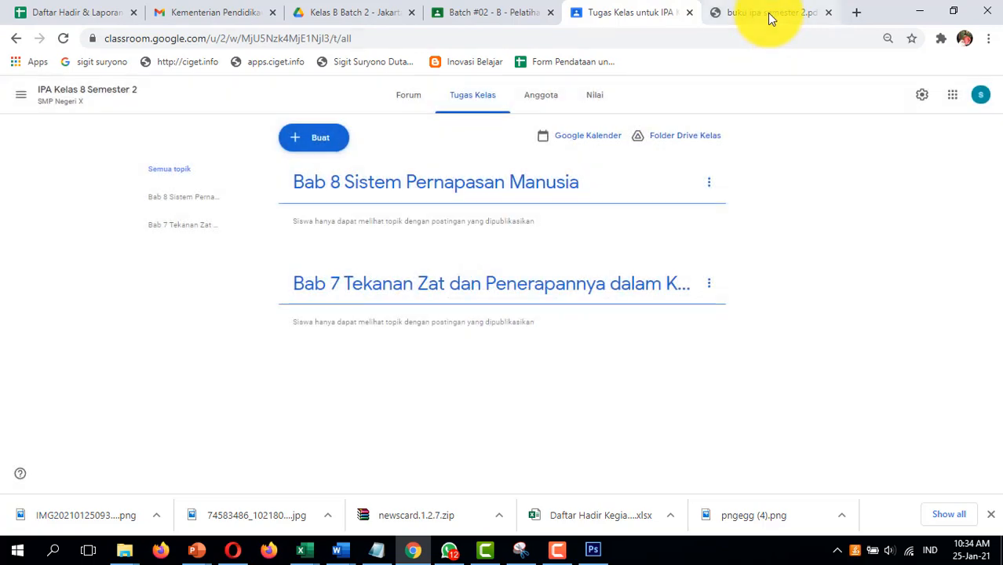
Add the classwork topic "Bab 9 Sistem Ekskresi Manusia", copying the heading from the textbook PDF's table of contents
{"action": "left_click", "coordinate": [766, 12]}
{"action": "scroll", "coordinate": [441, 268], "scroll_direction": "down", "scroll_amount": 5}
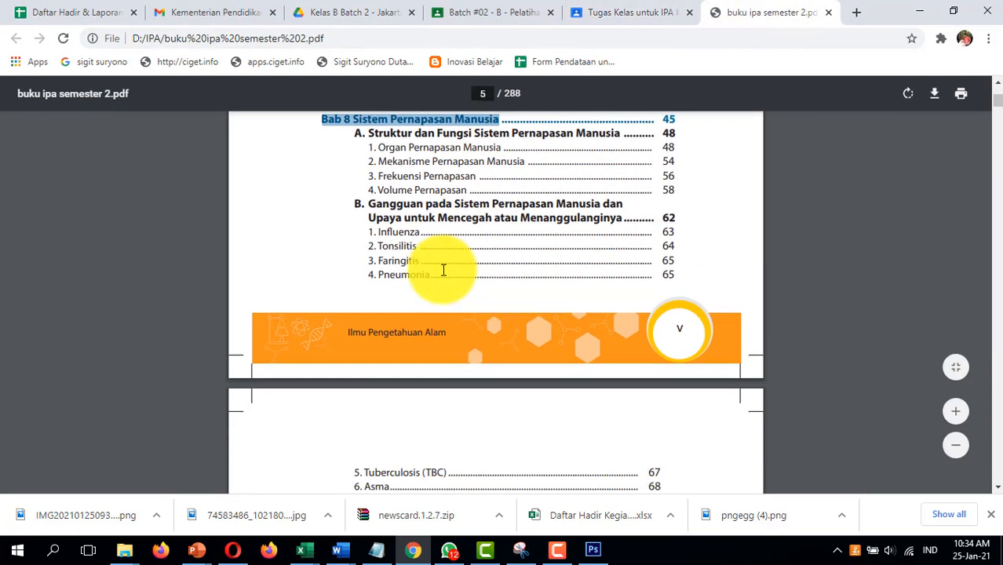
{"action": "left_click_drag", "start_coordinate": [308, 204], "coordinate": [668, 197]}
{"action": "left_click", "coordinate": [530, 203]}
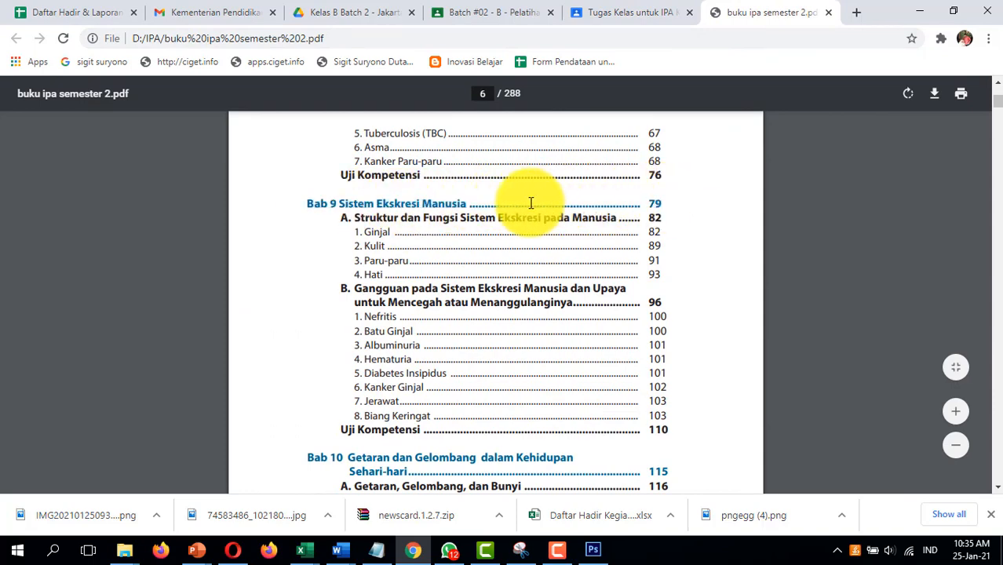
{"action": "left_click_drag", "start_coordinate": [467, 203], "coordinate": [306, 205]}
{"action": "key", "text": "ctrl+c"}
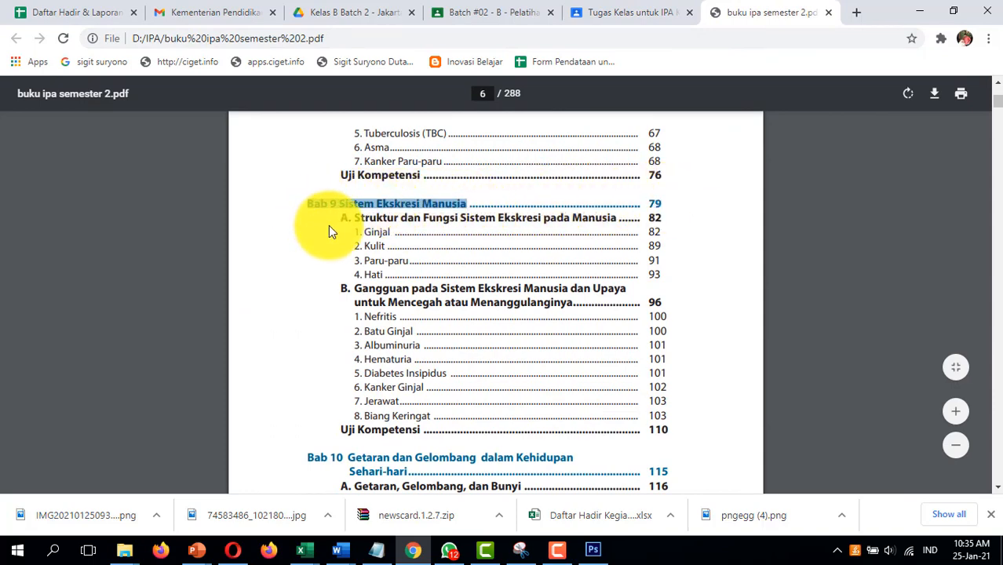
{"action": "left_click", "coordinate": [619, 20]}
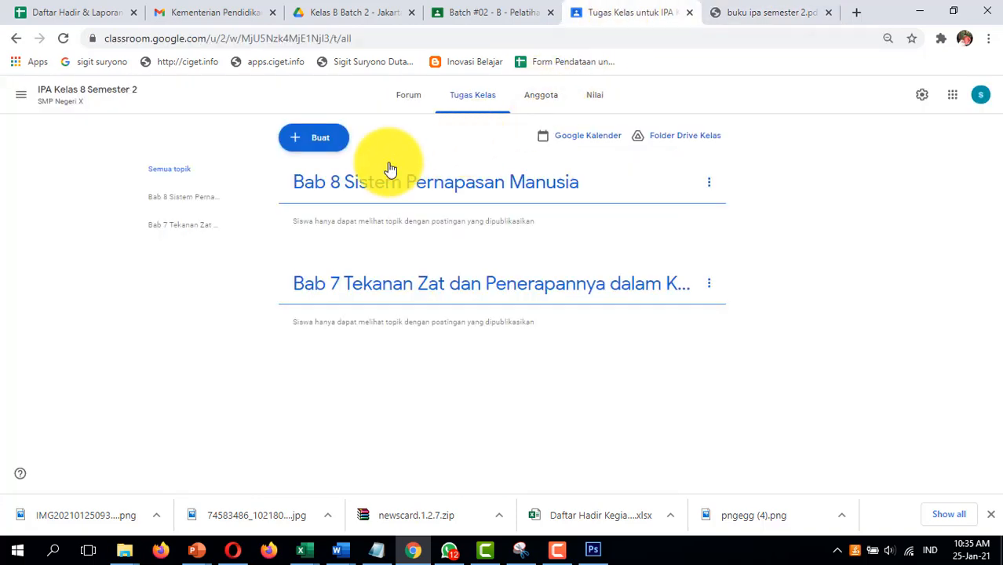
{"action": "left_click", "coordinate": [323, 143]}
{"action": "left_click", "coordinate": [325, 328]}
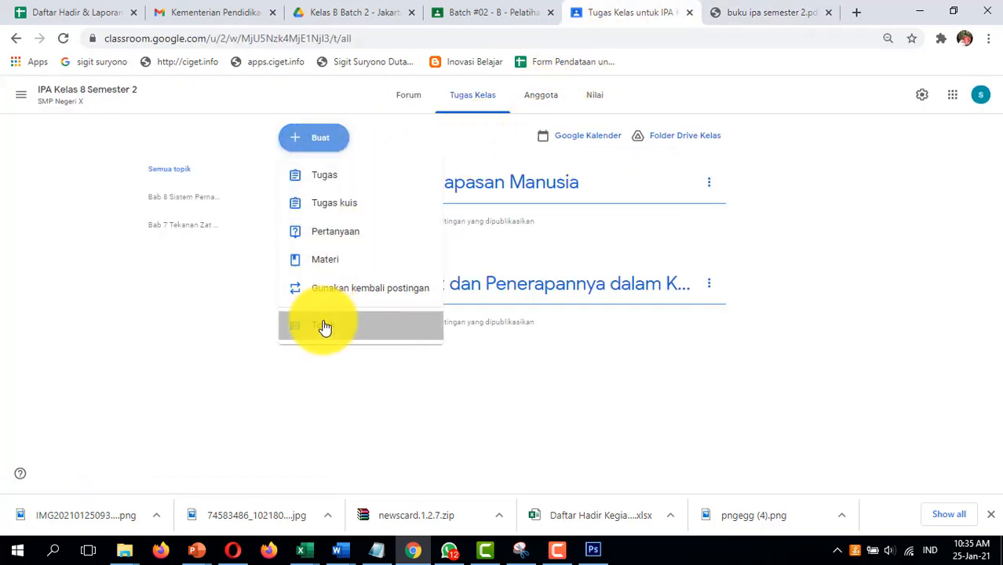
{"action": "key", "text": "ctrl+v"}
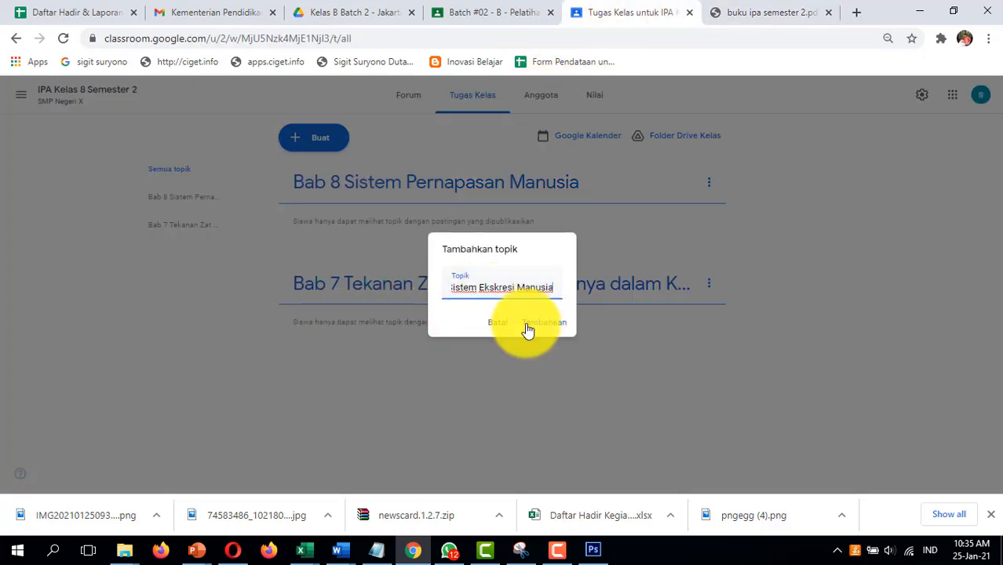
{"action": "left_click", "coordinate": [526, 323]}
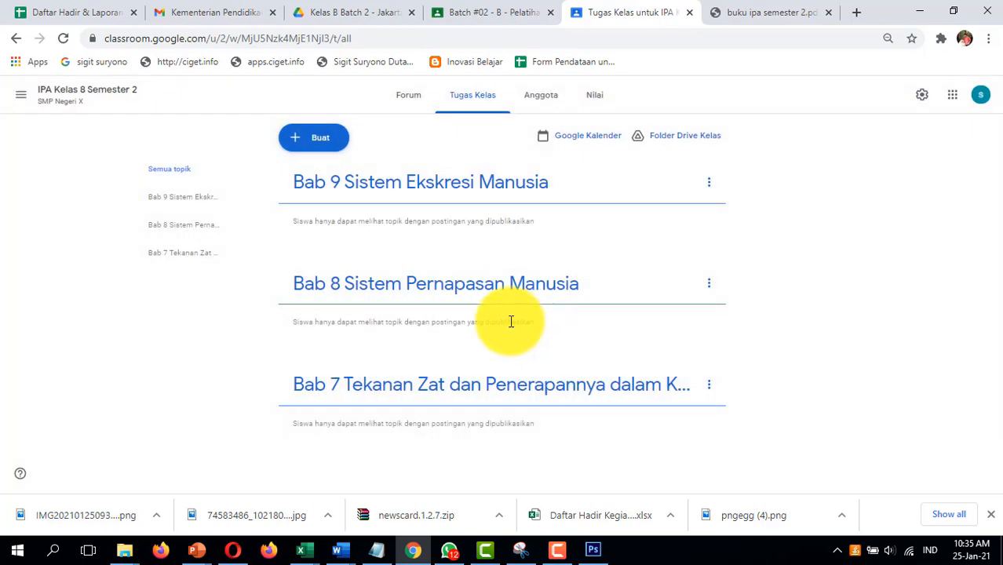
Add the classwork topic "Bab 10 Getaran dan Gelombang dalam Kehidupan Sehari-hari", copying the heading from the textbook PDF's table of contents
{"action": "left_click", "coordinate": [311, 139]}
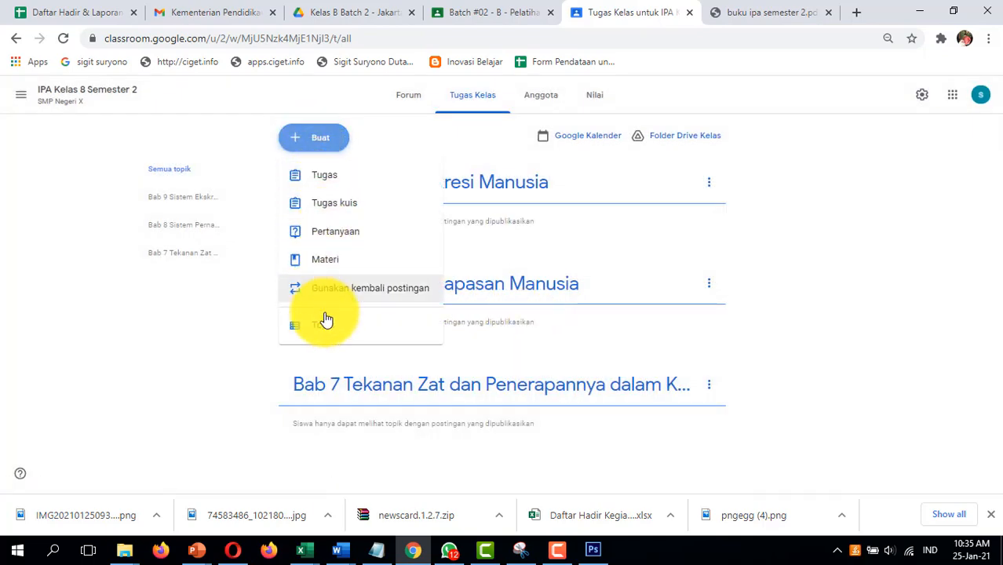
{"action": "left_click", "coordinate": [368, 322]}
{"action": "left_click", "coordinate": [774, 16]}
{"action": "scroll", "coordinate": [441, 253], "scroll_direction": "down", "scroll_amount": 3}
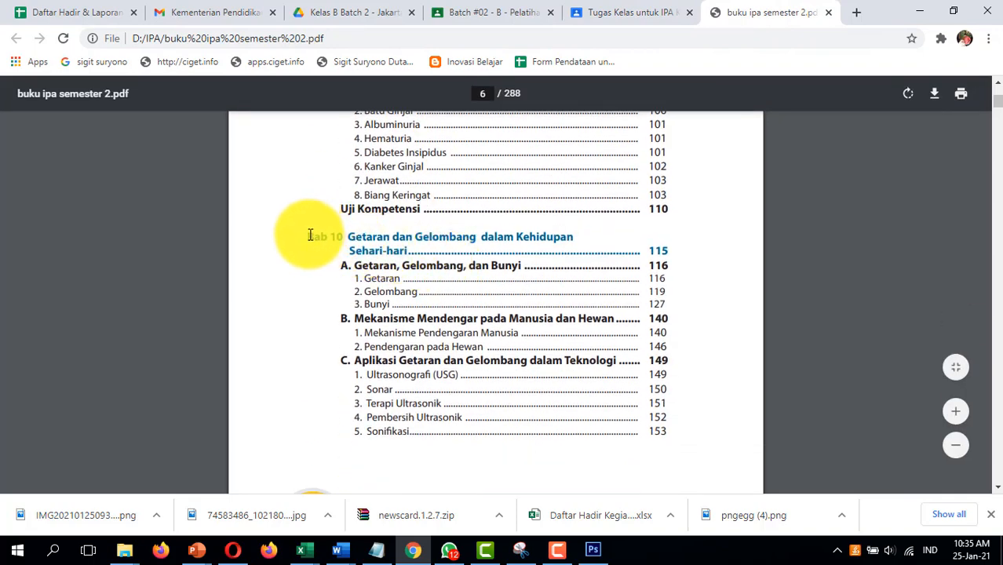
{"action": "left_click_drag", "start_coordinate": [308, 235], "coordinate": [410, 255]}
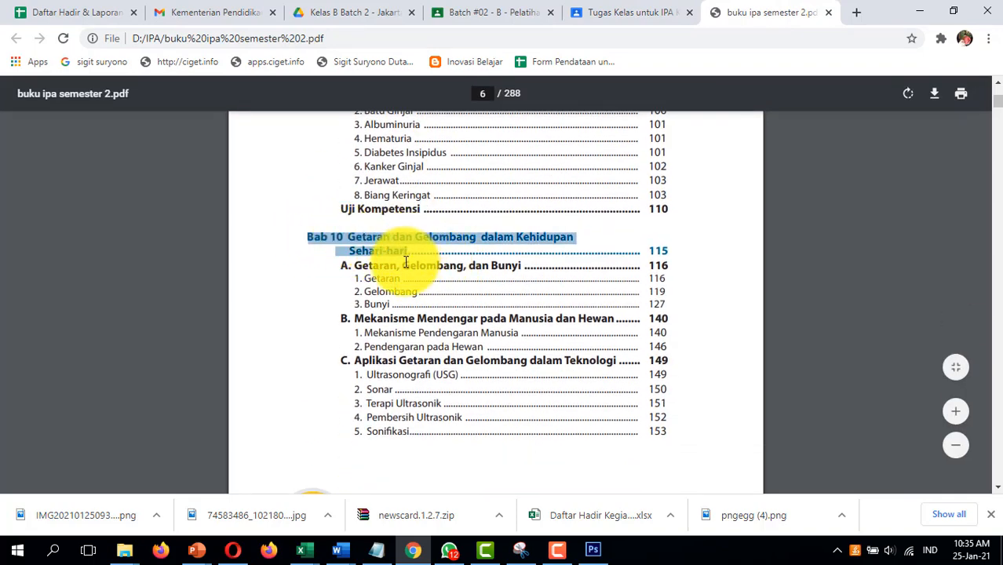
{"action": "left_click", "coordinate": [599, 18]}
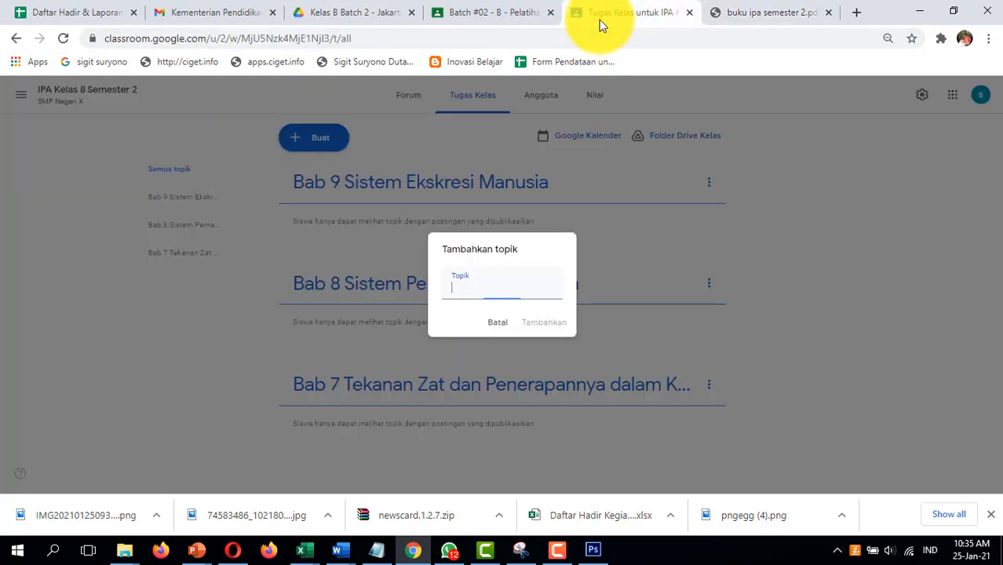
{"action": "type", "text": "Bab 10 Getaran, Gelombang, dan Bunyi dalam Kehidupan Sehari-hari"}
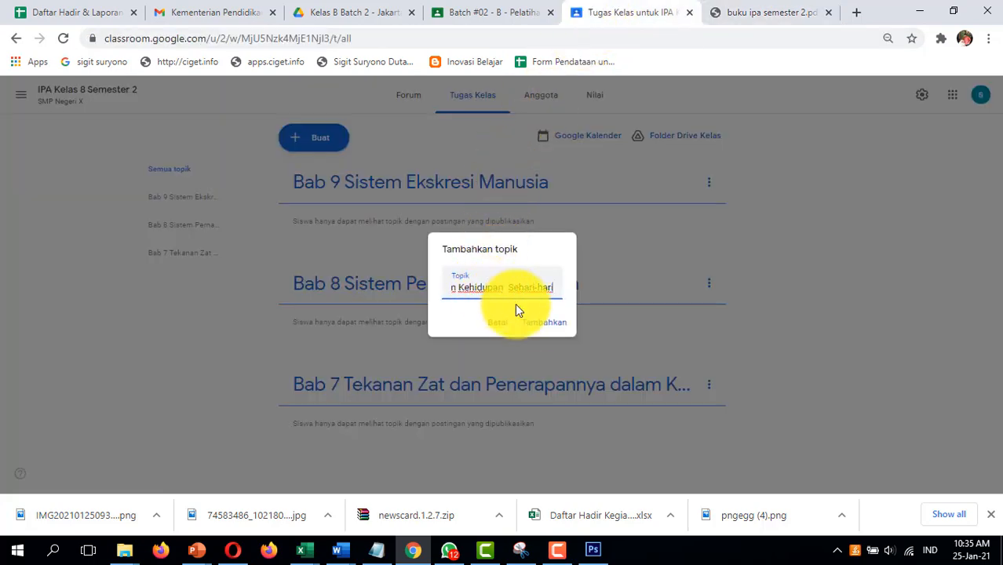
{"action": "left_click", "coordinate": [535, 322]}
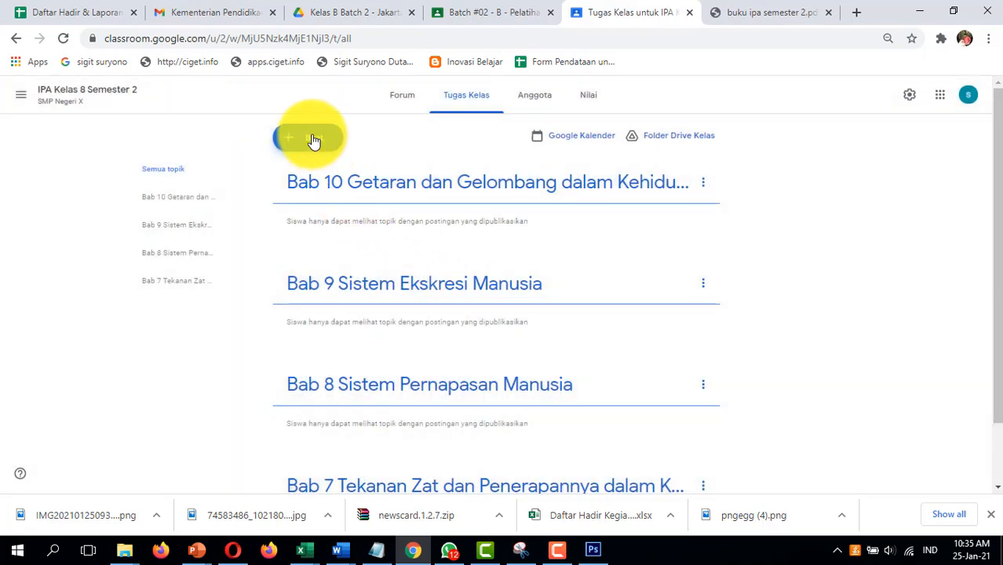
Add the classwork topic "Bab 11 Cahaya dan Alat Optik", copying the heading from the textbook PDF's table of contents
{"action": "left_click", "coordinate": [313, 139]}
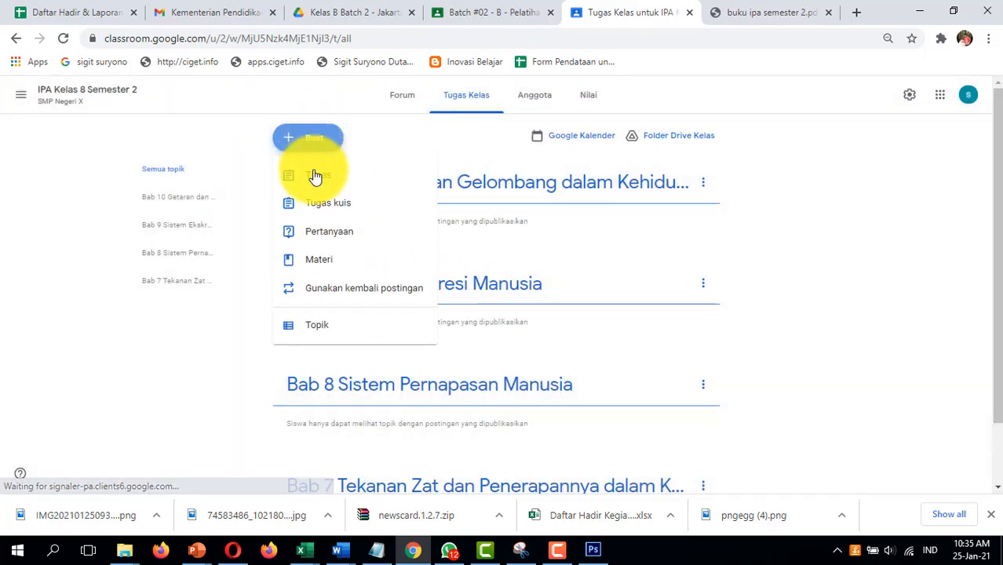
{"action": "left_click", "coordinate": [326, 328]}
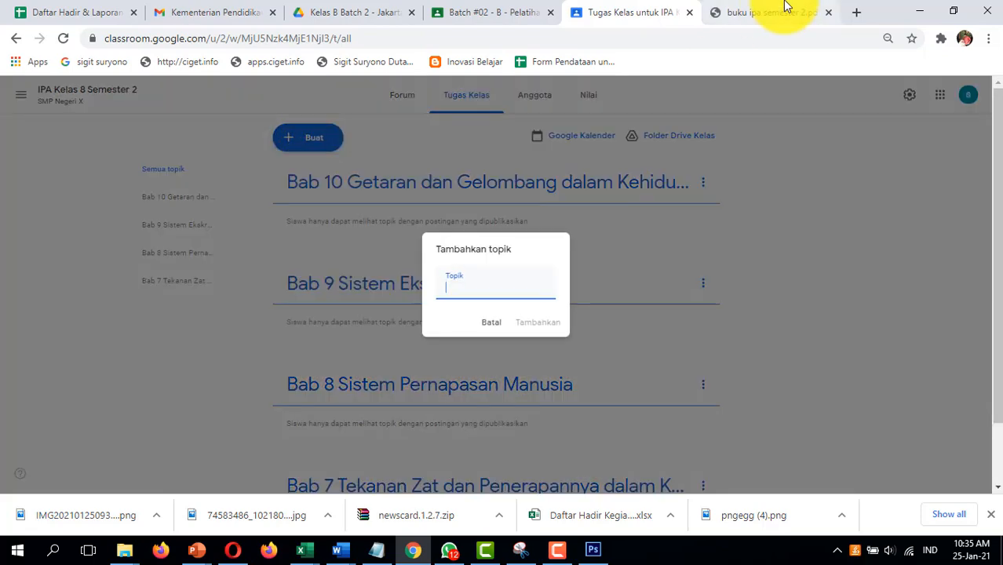
{"action": "left_click", "coordinate": [773, 12]}
{"action": "scroll", "coordinate": [526, 177], "scroll_direction": "down", "scroll_amount": 1}
{"action": "scroll", "coordinate": [518, 184], "scroll_direction": "down", "scroll_amount": 8}
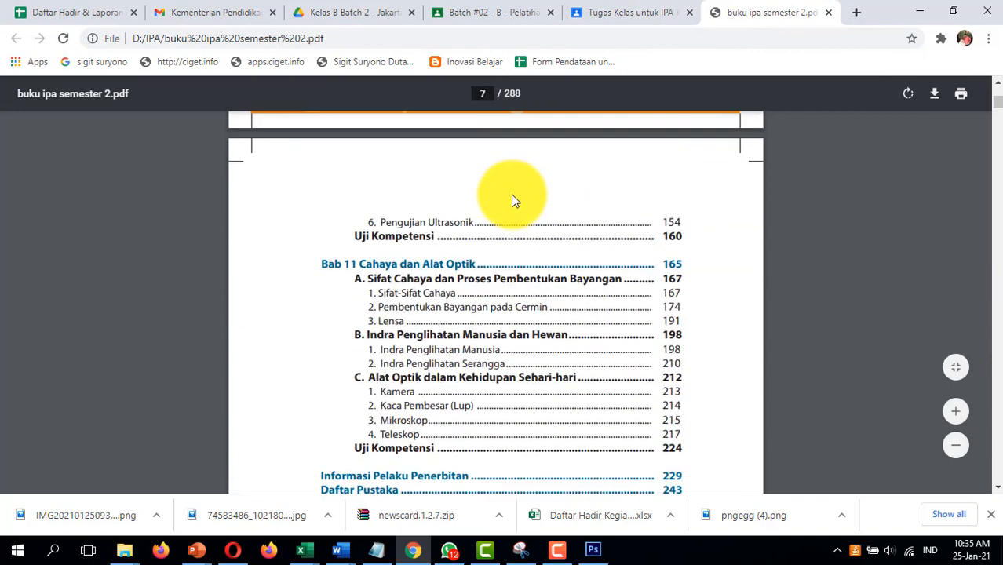
{"action": "scroll", "coordinate": [488, 190], "scroll_direction": "up", "scroll_amount": 2}
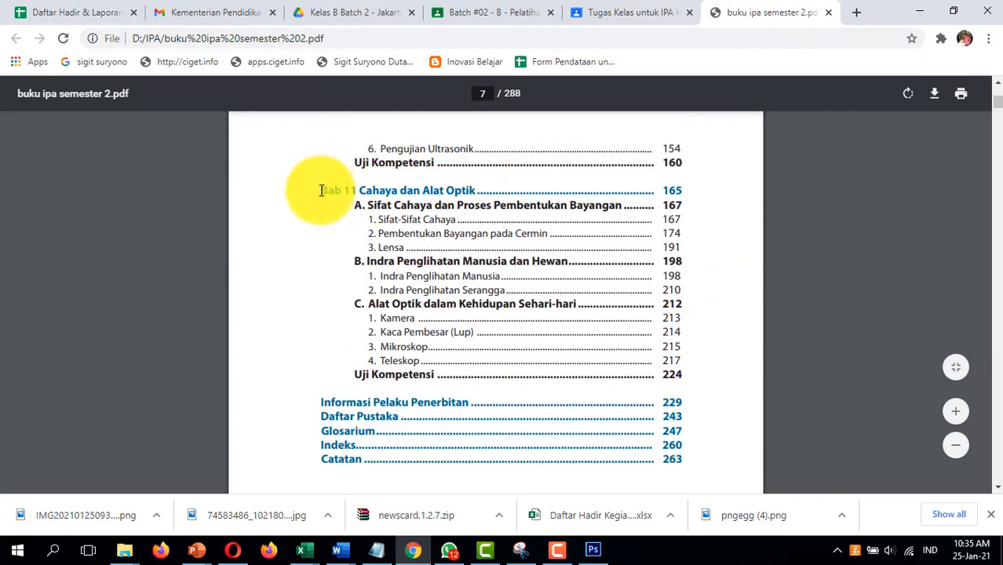
{"action": "left_click_drag", "start_coordinate": [326, 190], "coordinate": [448, 201]}
{"action": "key", "text": "ctrl+c"}
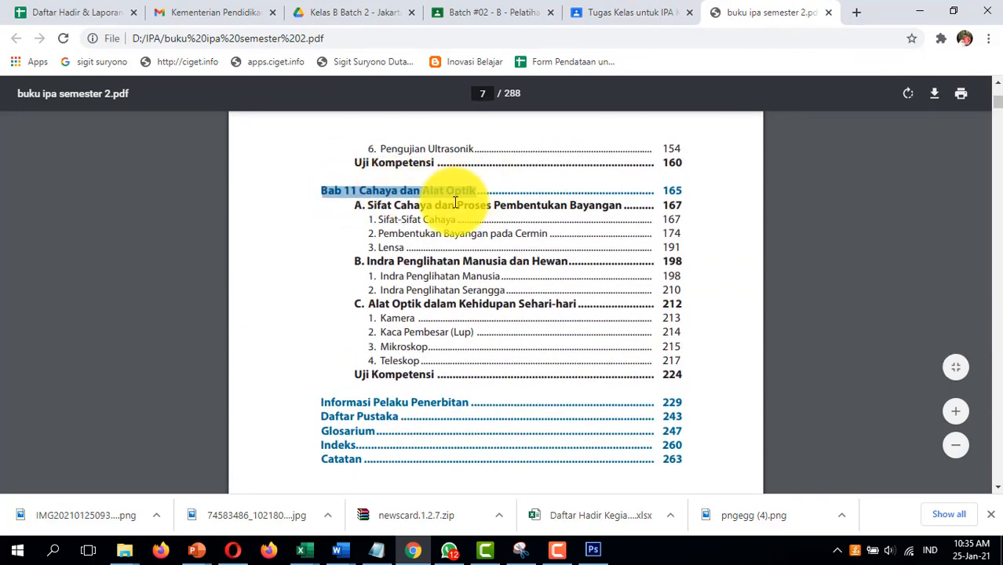
{"action": "left_click", "coordinate": [616, 12]}
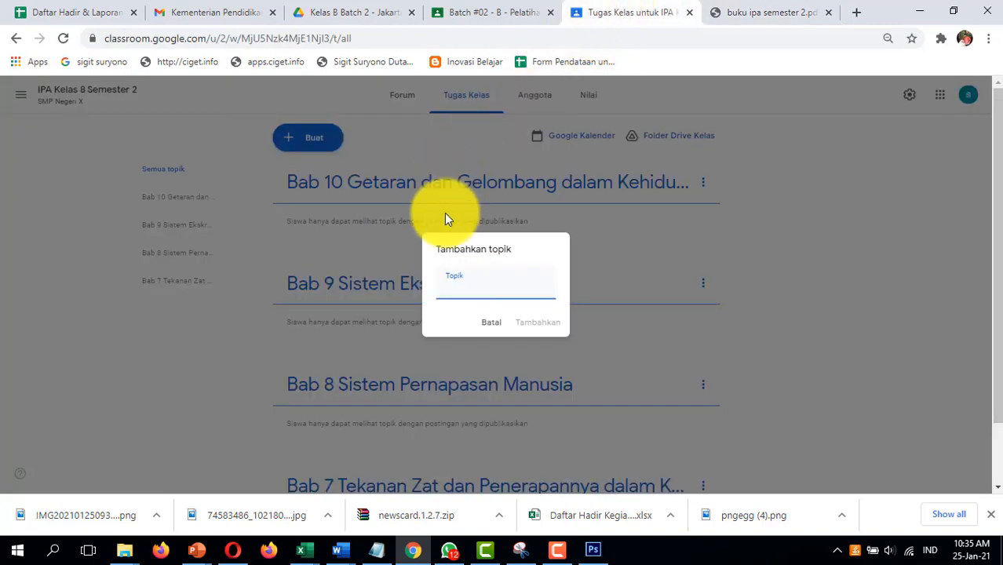
{"action": "key", "text": "ctrl+v"}
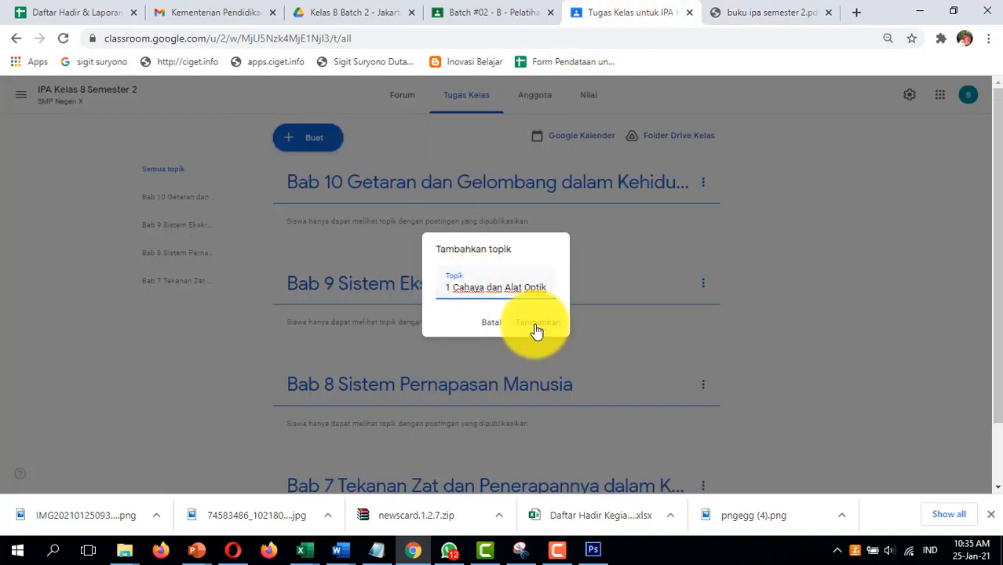
{"action": "left_click", "coordinate": [540, 320]}
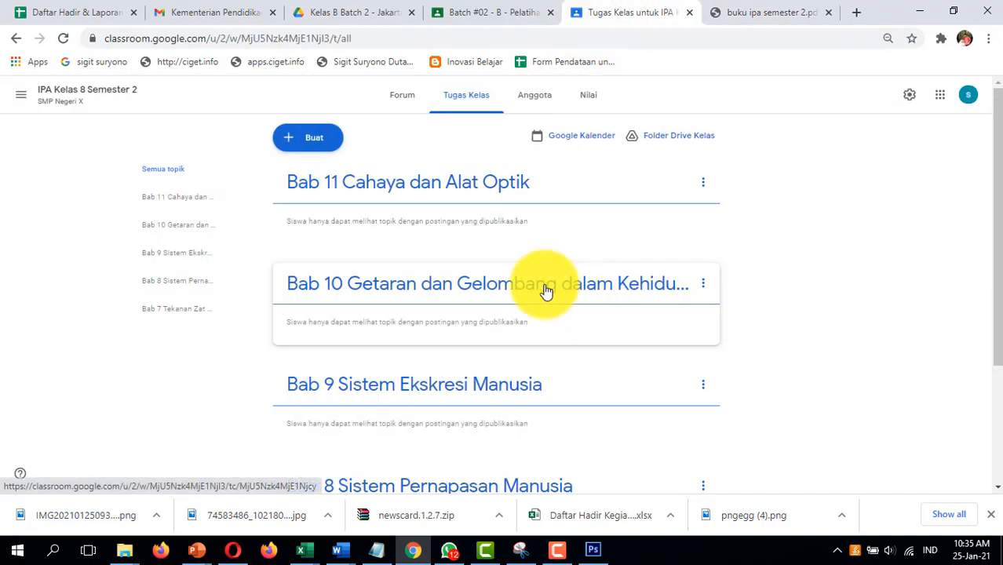
Reorder the Bab 7, Bab 8 and Bab 9 topics into ascending chapter order below Bab 10
{"action": "scroll", "coordinate": [358, 243], "scroll_direction": "down", "scroll_amount": 1}
{"action": "scroll", "coordinate": [359, 243], "scroll_direction": "down", "scroll_amount": 2}
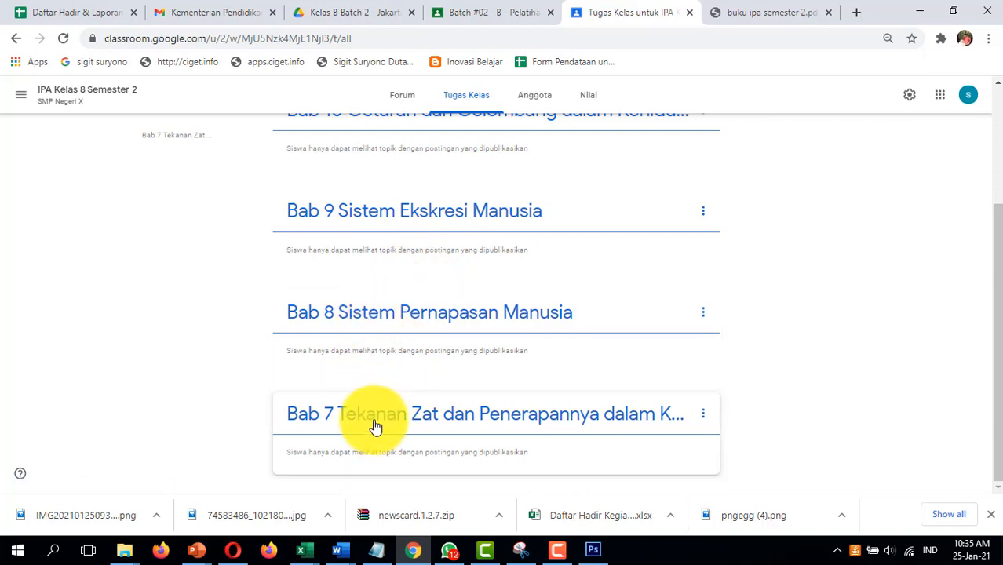
{"action": "left_click_drag", "start_coordinate": [371, 425], "coordinate": [359, 336]}
{"action": "left_click_drag", "start_coordinate": [384, 236], "coordinate": [391, 386]}
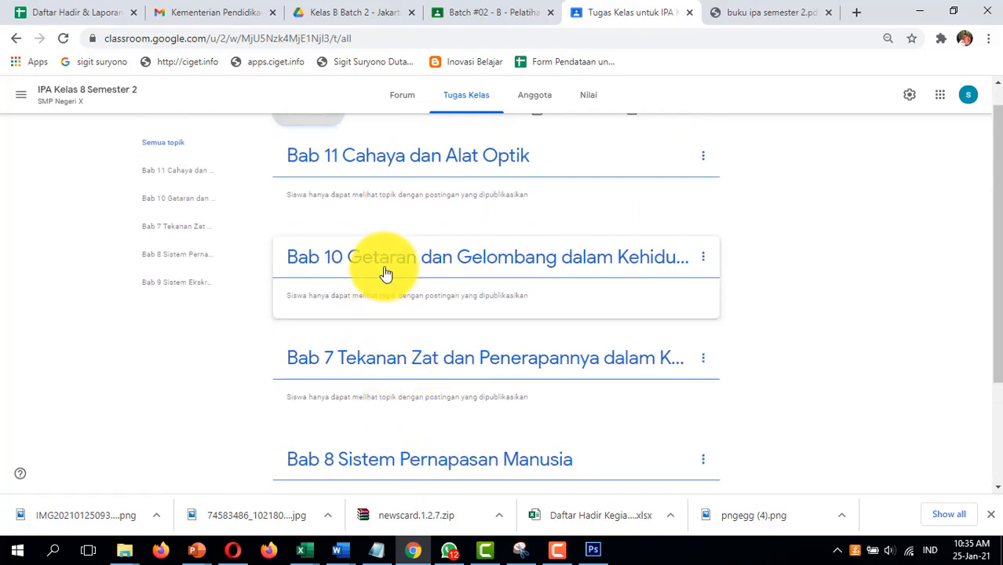
Move the Bab 10 topic below Bab 9, to the end of the topic list
{"action": "left_click_drag", "start_coordinate": [385, 269], "coordinate": [409, 399]}
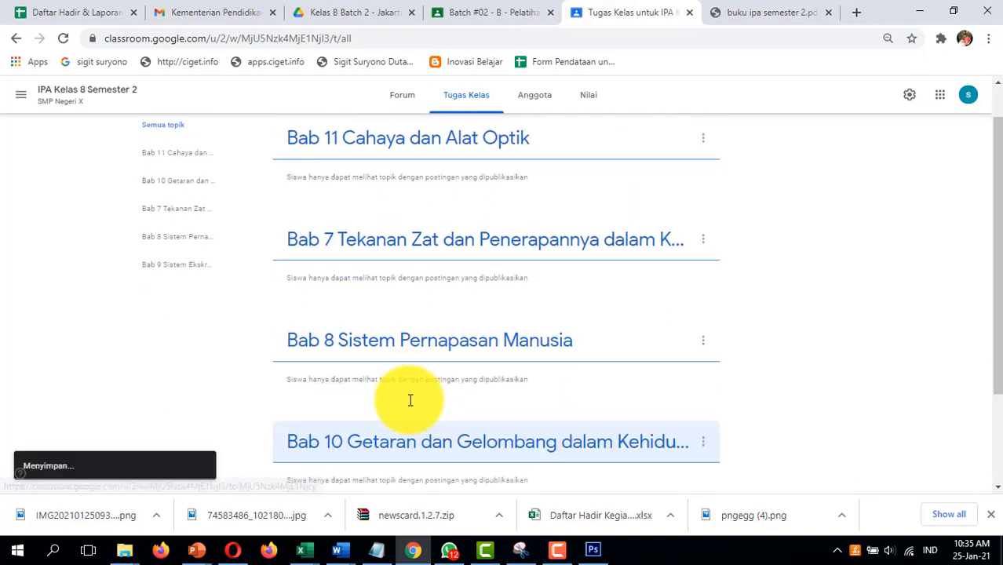
{"action": "scroll", "coordinate": [410, 398], "scroll_direction": "down", "scroll_amount": 2}
{"action": "left_click_drag", "start_coordinate": [365, 325], "coordinate": [380, 417]}
{"action": "scroll", "coordinate": [380, 418], "scroll_direction": "up", "scroll_amount": 3}
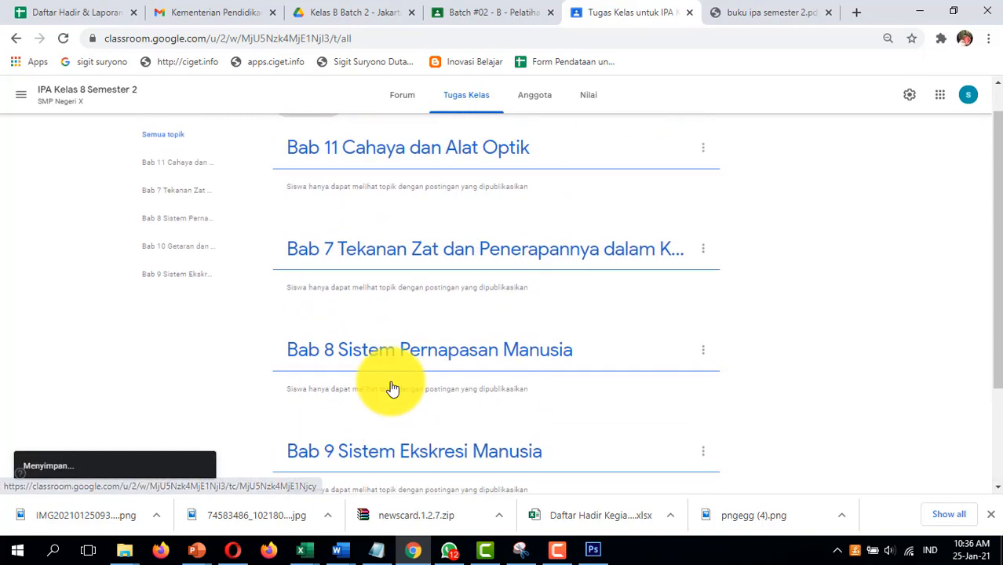
Move the Bab 11 topic to the end of the list, below Bab 10, and check the resulting chapter order
{"action": "left_click_drag", "start_coordinate": [394, 201], "coordinate": [403, 410]}
{"action": "scroll", "coordinate": [404, 410], "scroll_direction": "down", "scroll_amount": 2}
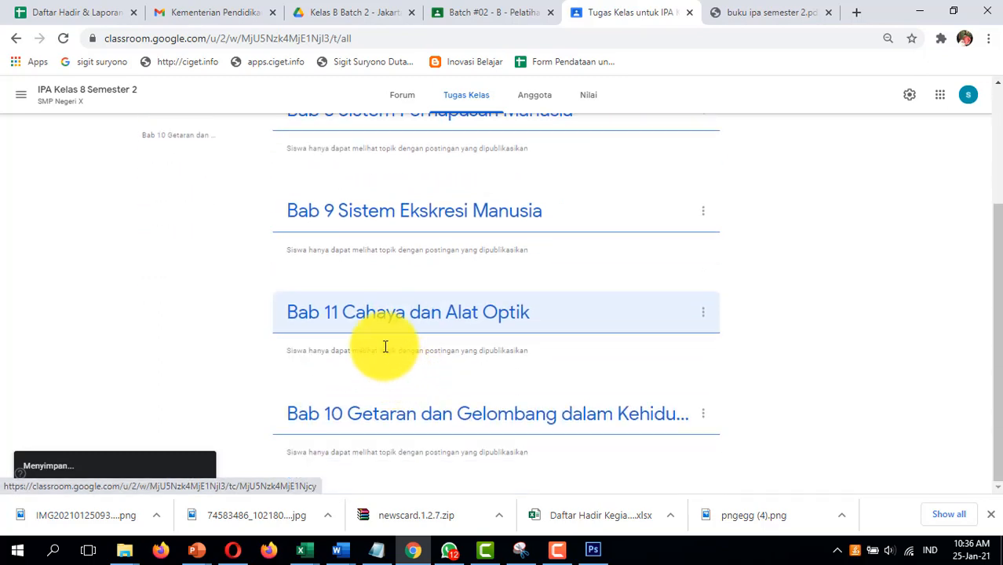
{"action": "left_click_drag", "start_coordinate": [385, 346], "coordinate": [462, 380]}
{"action": "scroll", "coordinate": [461, 380], "scroll_direction": "up", "scroll_amount": 3}
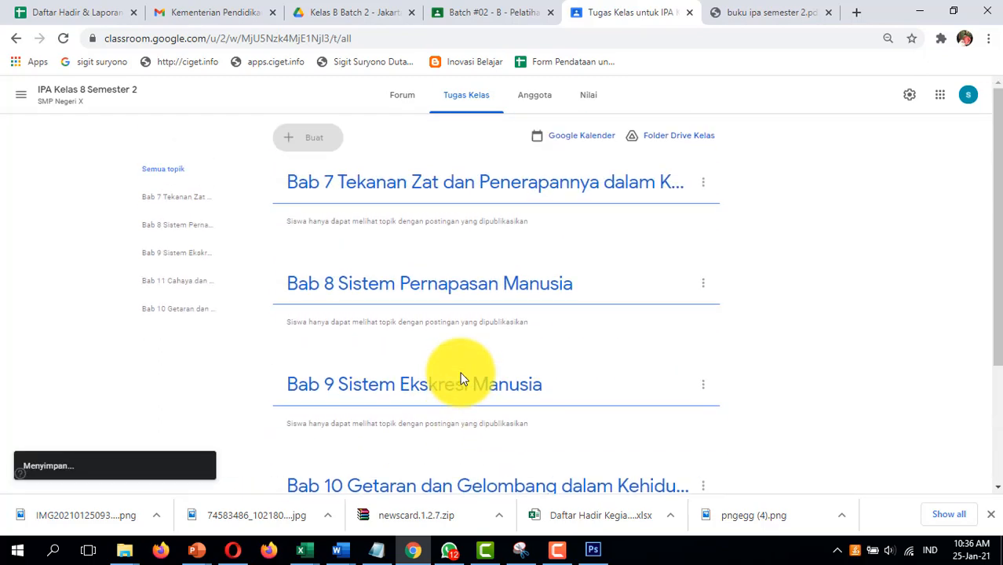
{"action": "scroll", "coordinate": [423, 290], "scroll_direction": "down", "scroll_amount": 2}
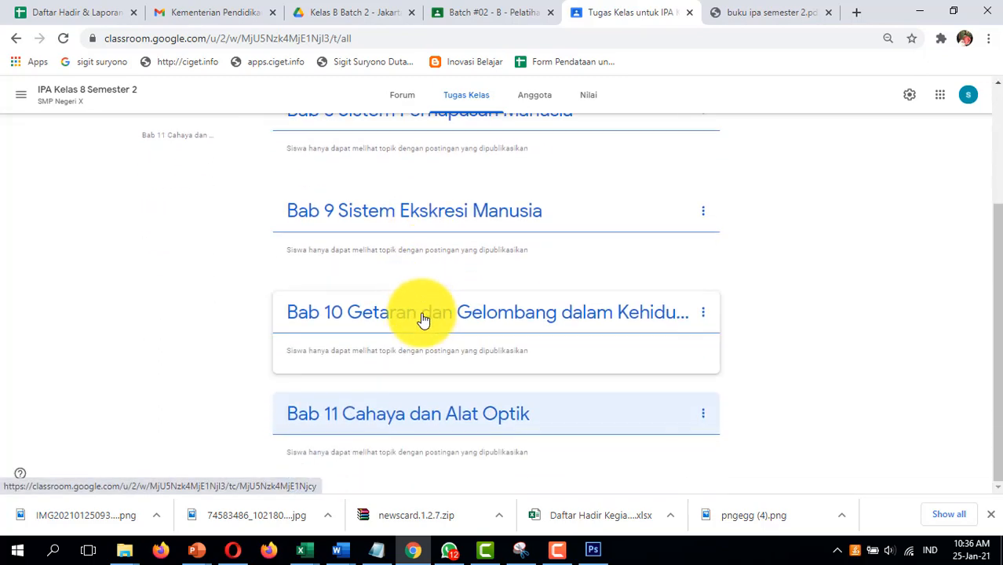
{"action": "scroll", "coordinate": [385, 396], "scroll_direction": "up", "scroll_amount": 1}
{"action": "scroll", "coordinate": [374, 322], "scroll_direction": "up", "scroll_amount": 3}
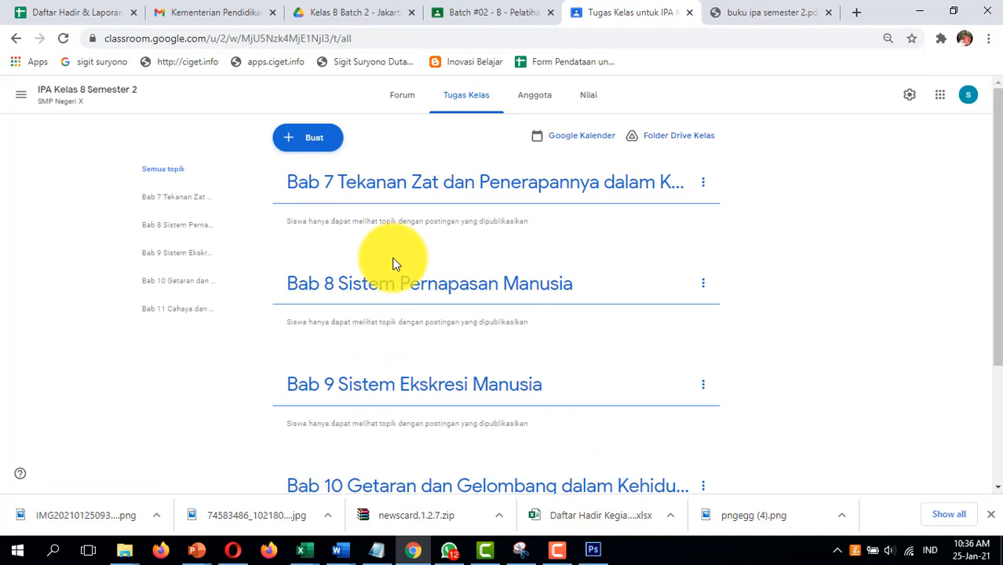
View the members of IPA Kelas 8 Semester 2, and enlarge the class code on its forum page
{"action": "left_click", "coordinate": [534, 107]}
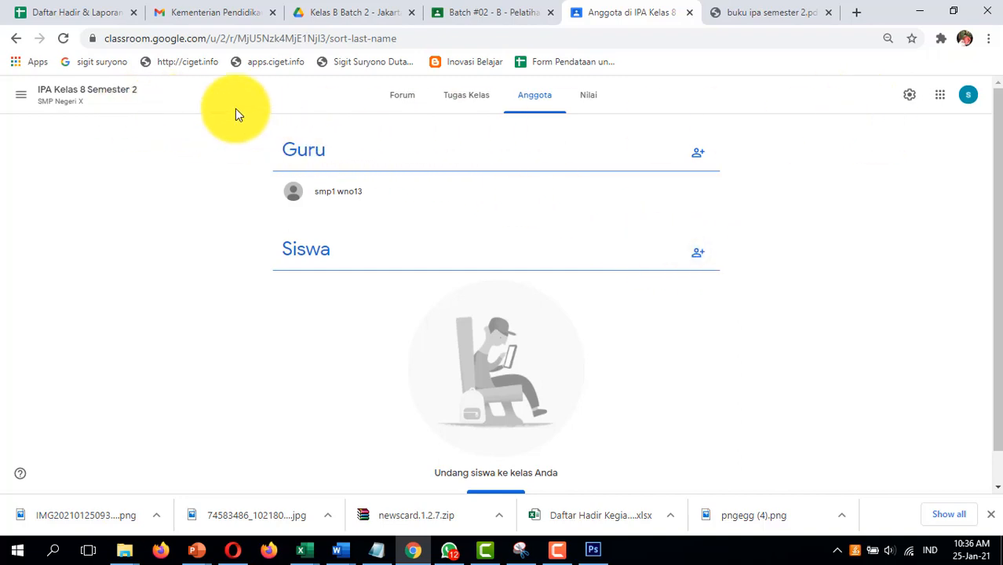
{"action": "left_click", "coordinate": [132, 95]}
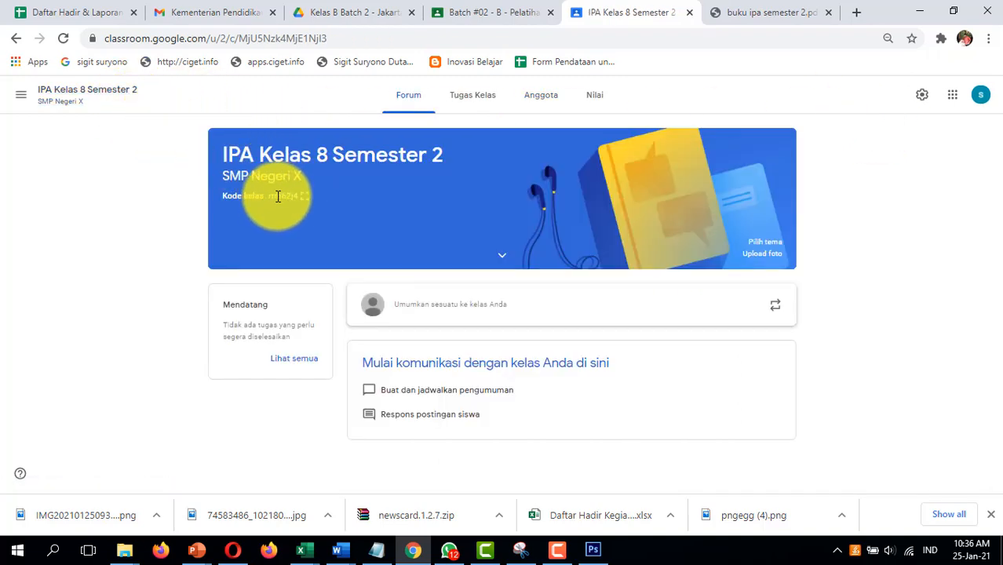
{"action": "left_click", "coordinate": [311, 200]}
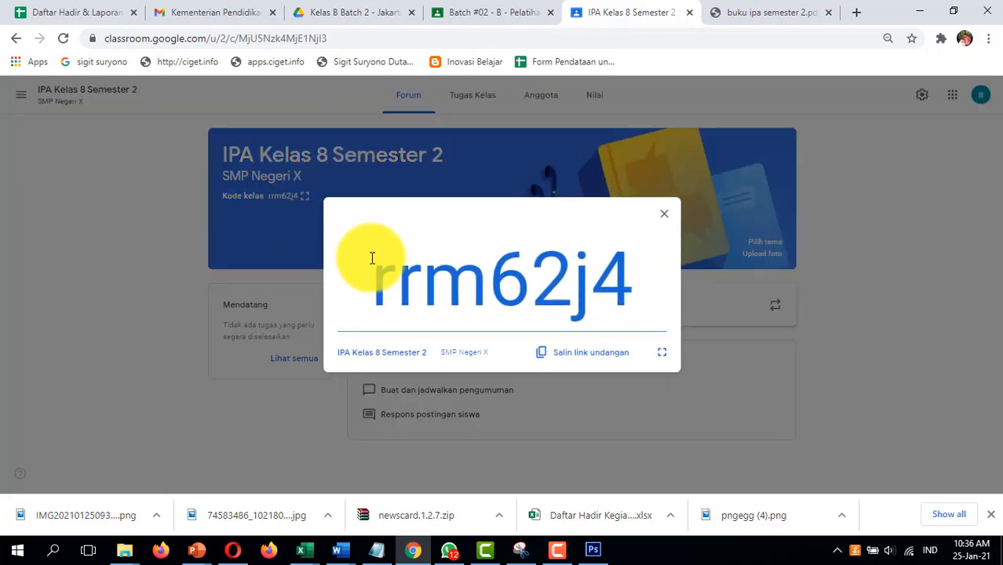
{"action": "left_click_drag", "start_coordinate": [371, 263], "coordinate": [617, 274]}
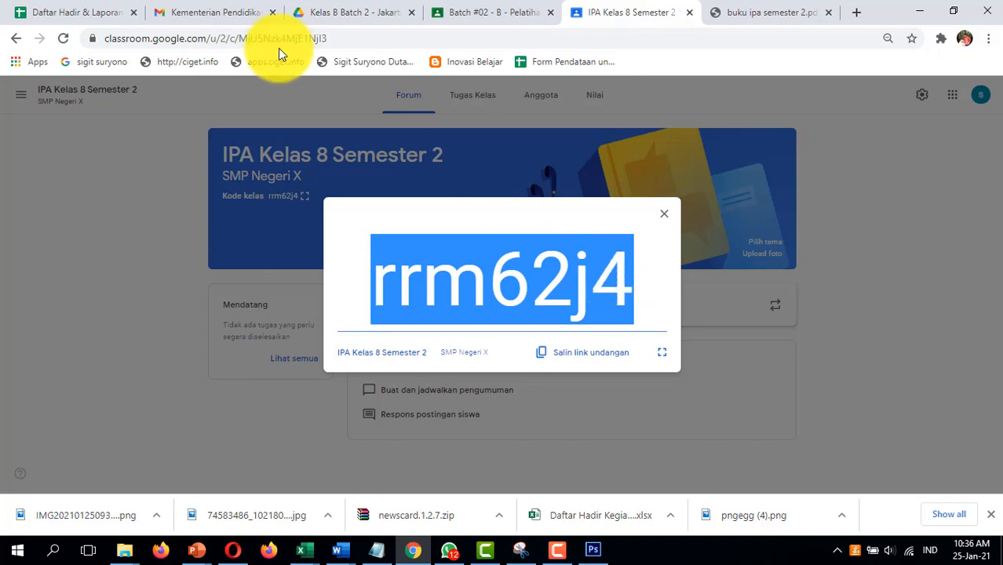
{"action": "left_click", "coordinate": [666, 218]}
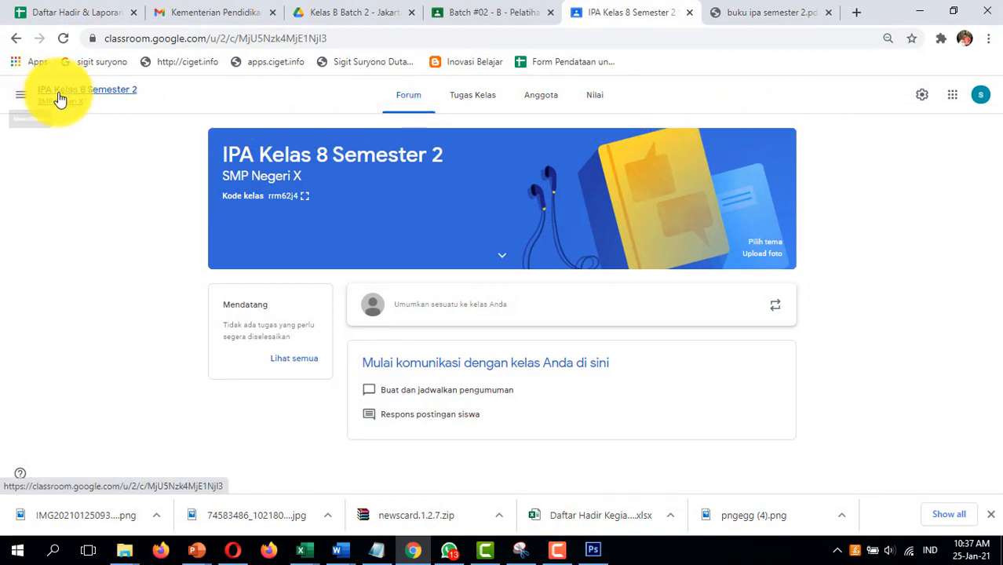
Look through the Google apps list and return to the Google Classroom home page with all classes
{"action": "left_click", "coordinate": [952, 95]}
{"action": "scroll", "coordinate": [895, 302], "scroll_direction": "down", "scroll_amount": 3}
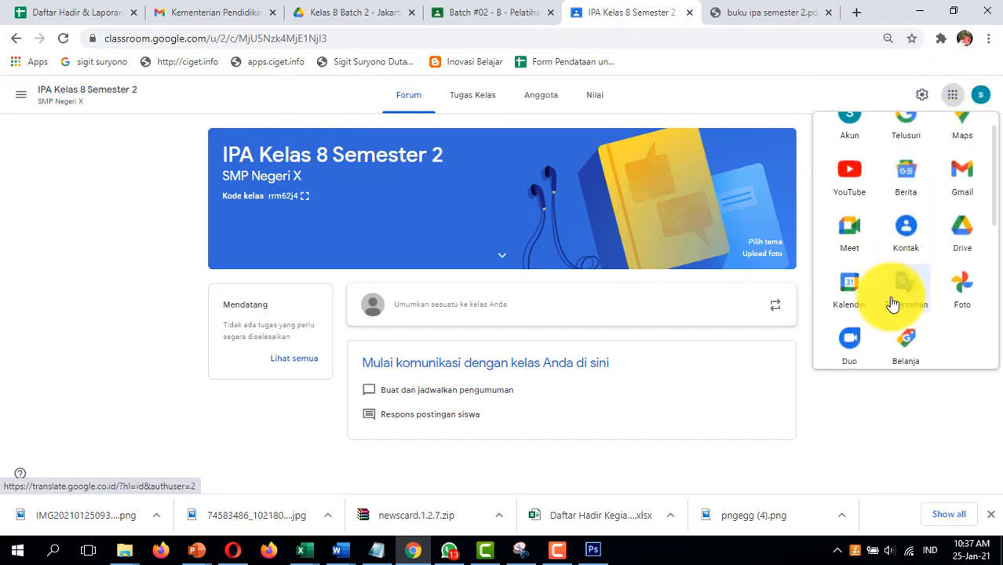
{"action": "scroll", "coordinate": [910, 262], "scroll_direction": "down", "scroll_amount": 2}
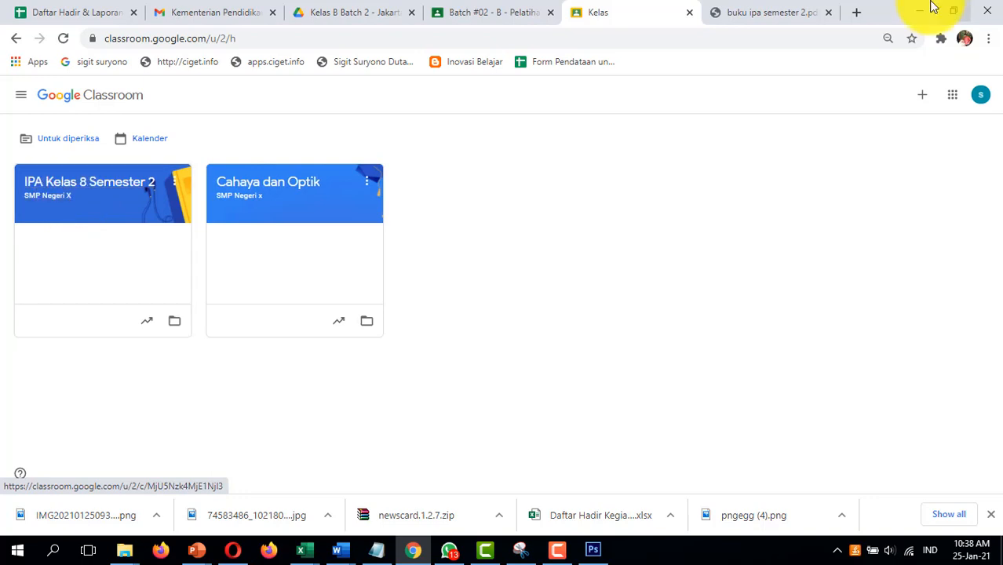
Start creating a new class and accept the notice about using Classroom at a school with students
{"action": "left_click", "coordinate": [923, 105]}
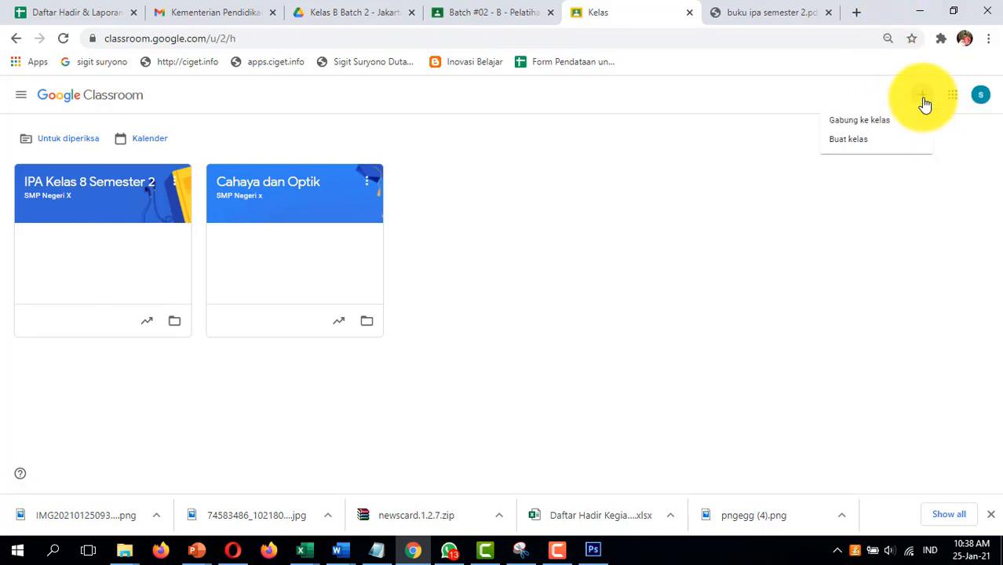
{"action": "left_click", "coordinate": [879, 141]}
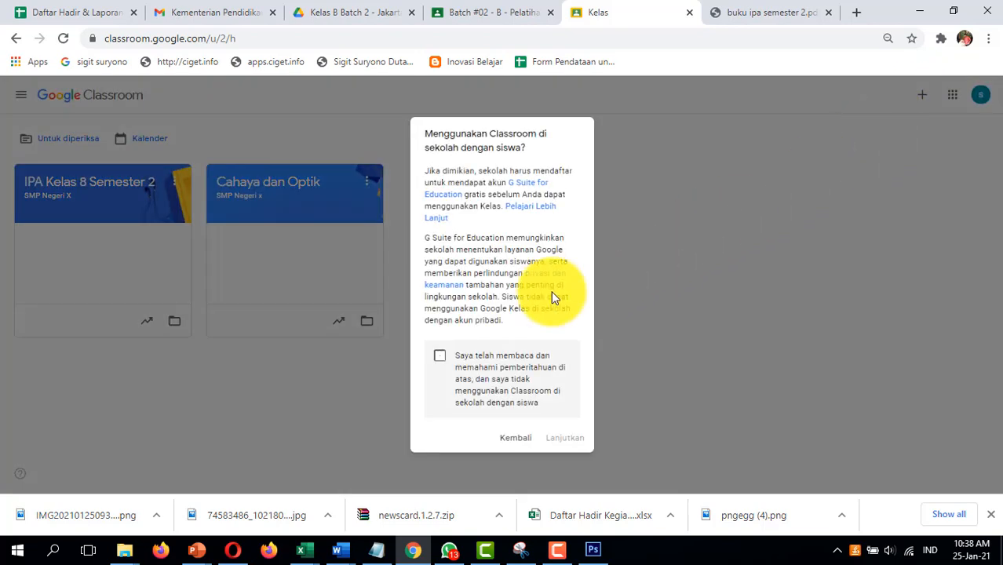
{"action": "left_click", "coordinate": [434, 364]}
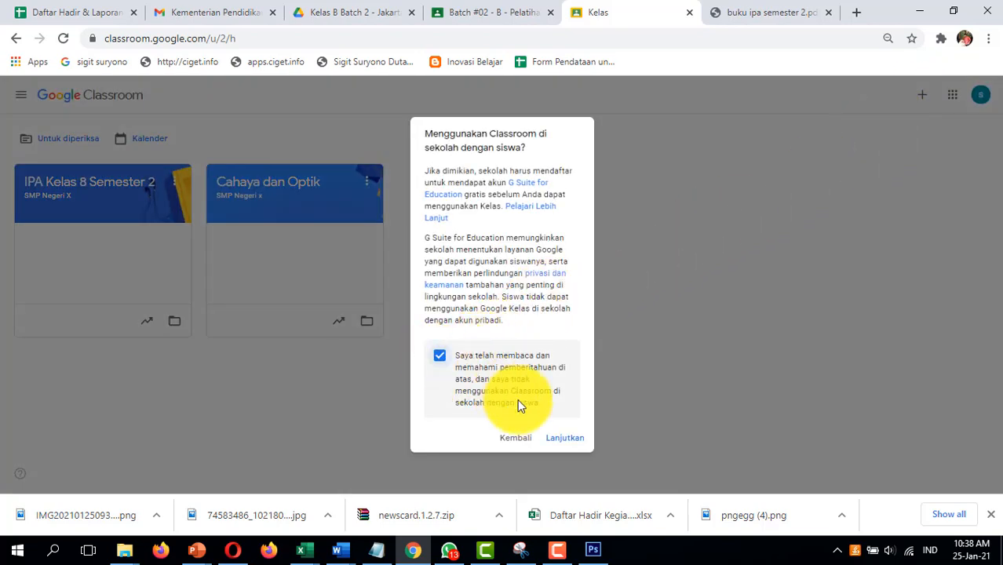
{"action": "left_click", "coordinate": [567, 439]}
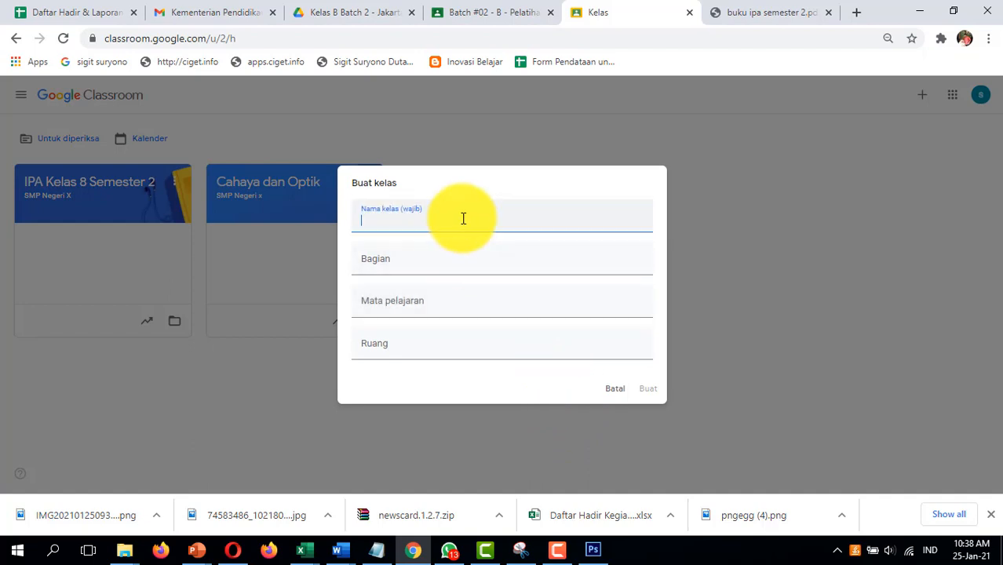
Create the class "Kelas 8A" with section "SMP Negeri X Semester 2 Tahun 2020/2021", subject "Semua Mata Pelajaran" and room "8A"
{"action": "type", "text": "Kelas 8A"}
{"action": "left_click", "coordinate": [452, 253]}
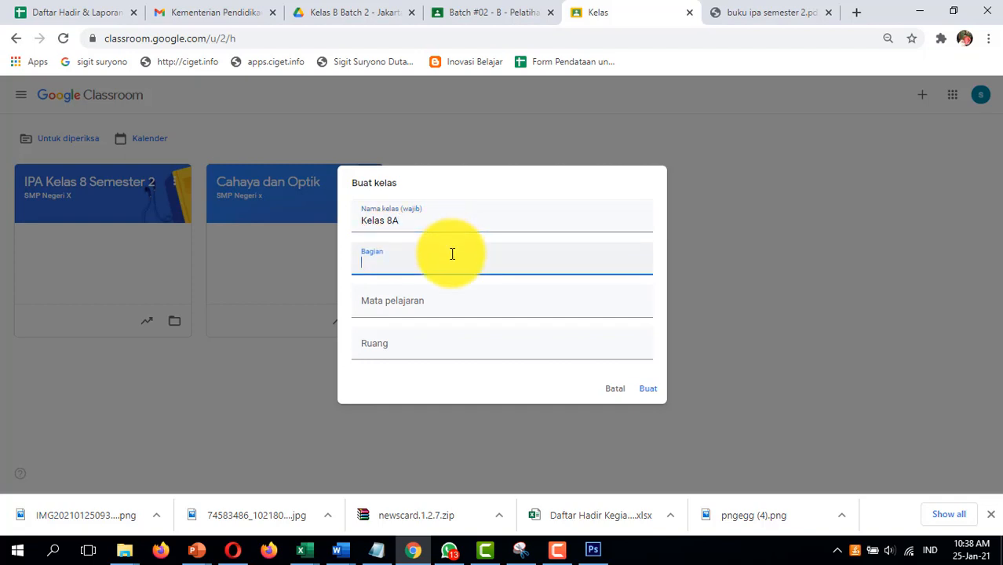
{"action": "type", "text": "SMP"}
{"action": "type", "text": "Negeri X Semester 2 Tahu"}
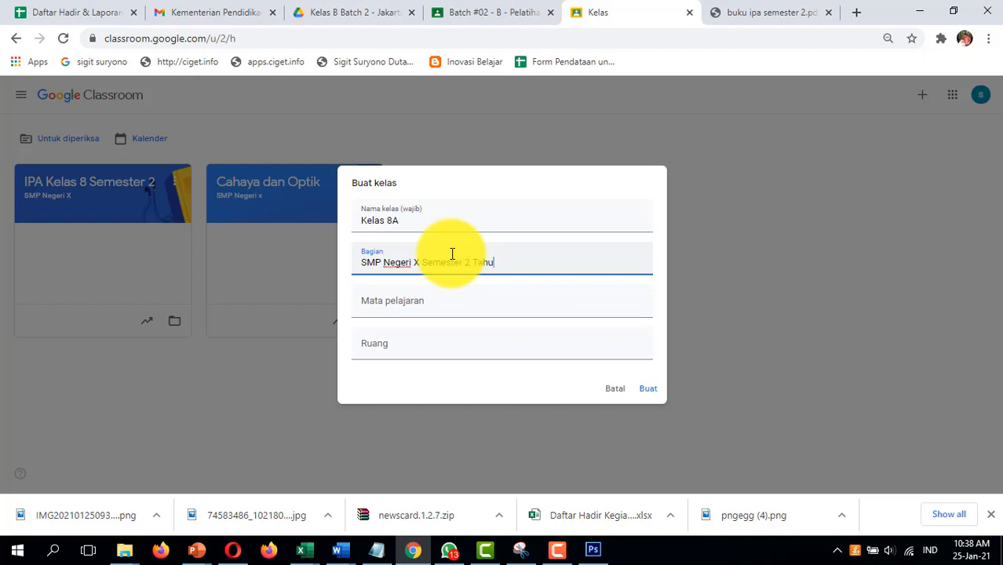
{"action": "type", "text": "n 2020/2021"}
{"action": "left_click", "coordinate": [434, 299]}
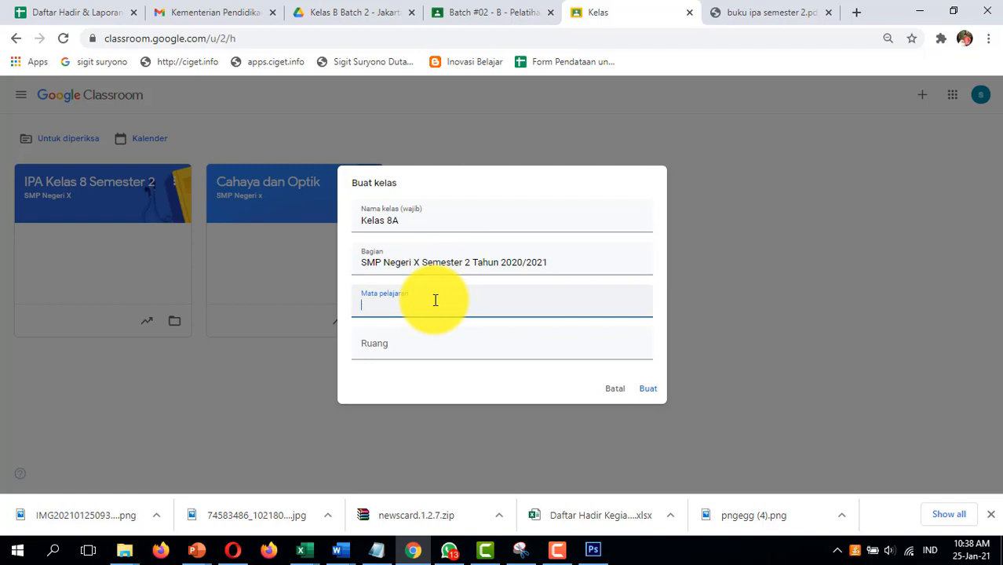
{"action": "type", "text": "Semua Mata Pelajaran"}
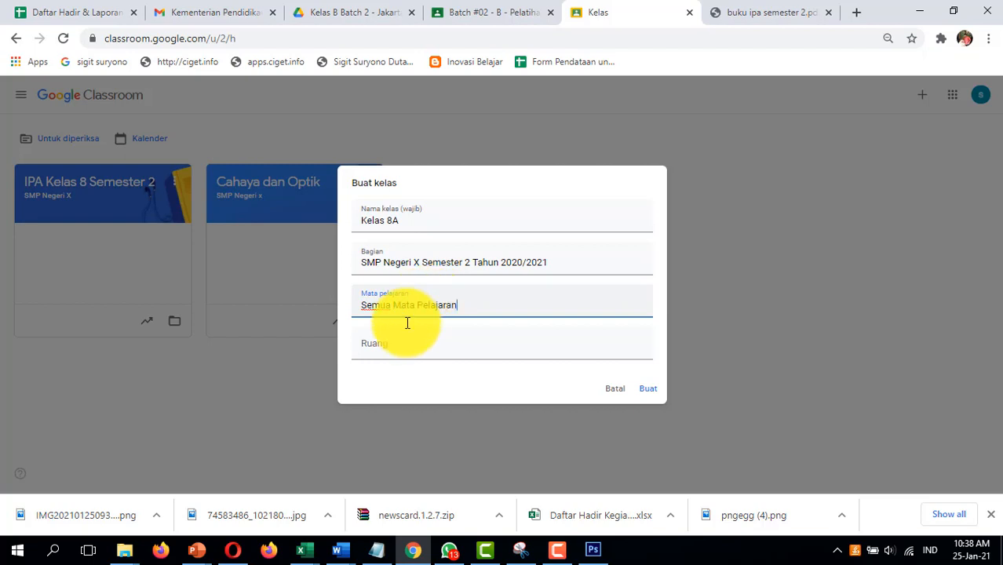
{"action": "left_click", "coordinate": [396, 347]}
{"action": "type", "text": "8A"}
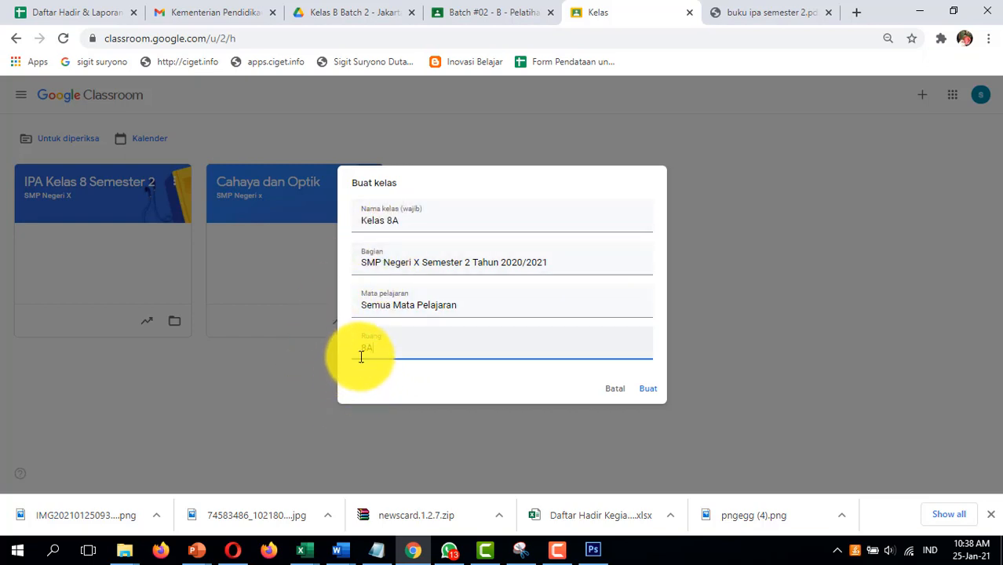
{"action": "left_click", "coordinate": [651, 390]}
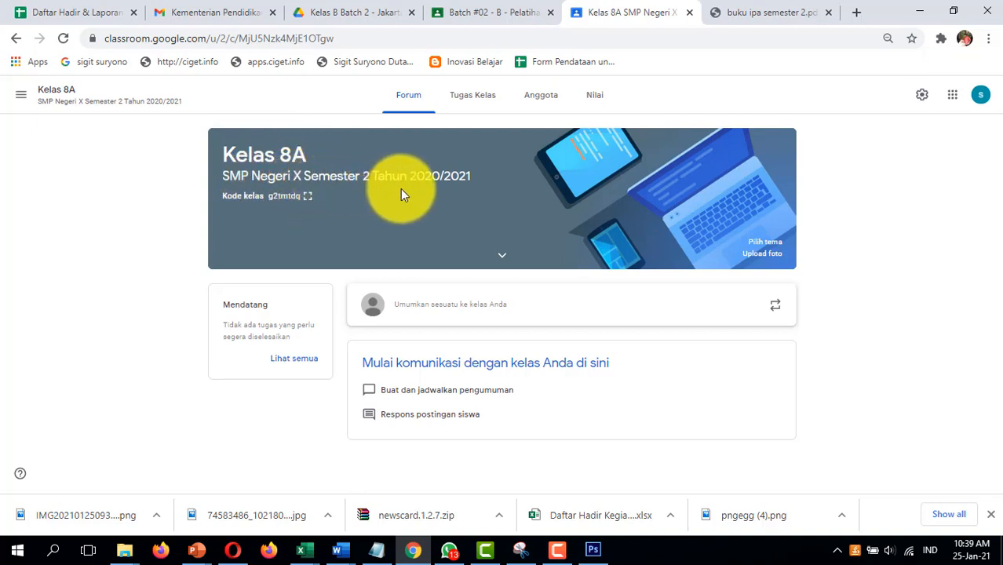
View the enlarged Kelas 8A class code, and look at the teacher invitation form on the members page without inviting anyone
{"action": "left_click", "coordinate": [309, 198]}
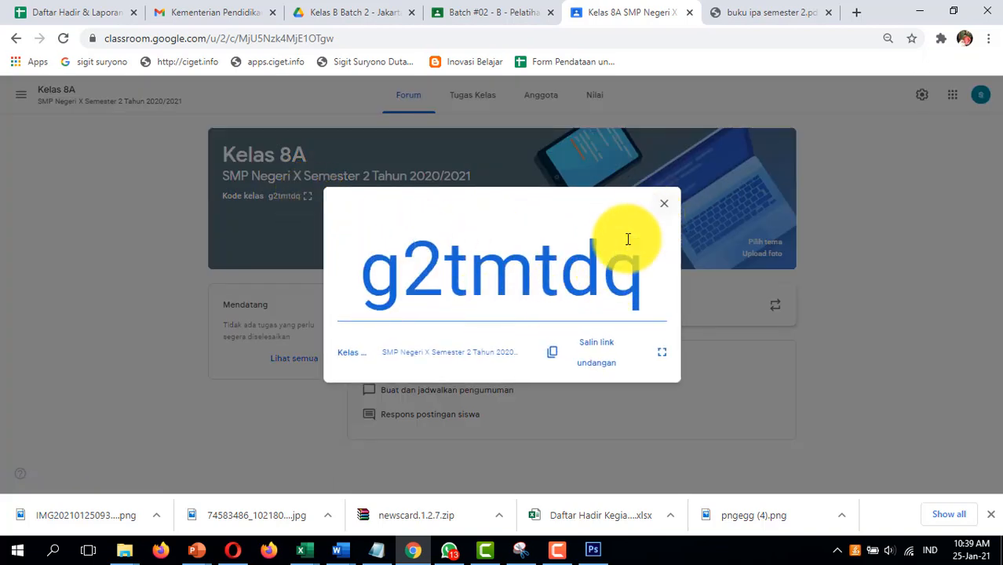
{"action": "left_click", "coordinate": [663, 208]}
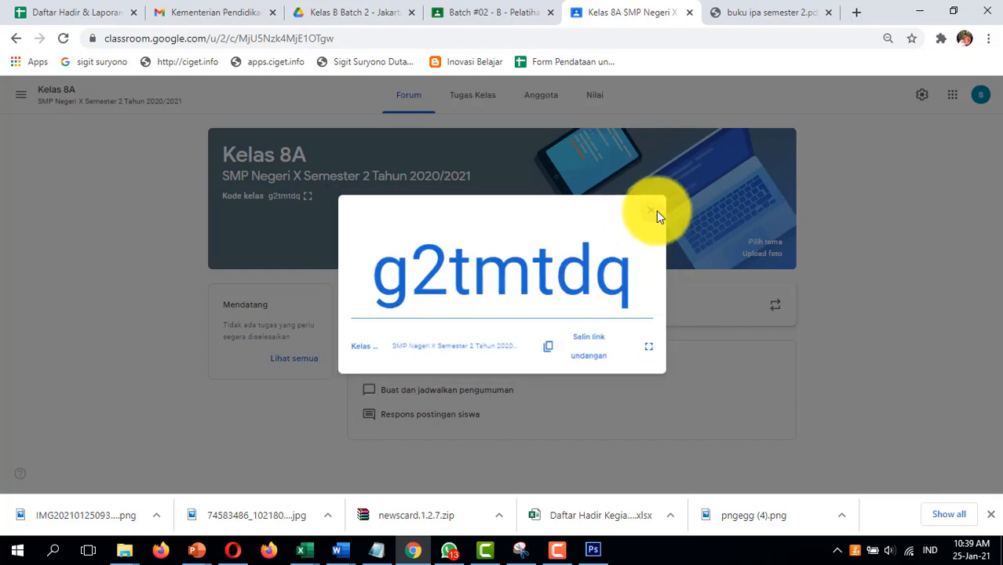
{"action": "left_click", "coordinate": [543, 100]}
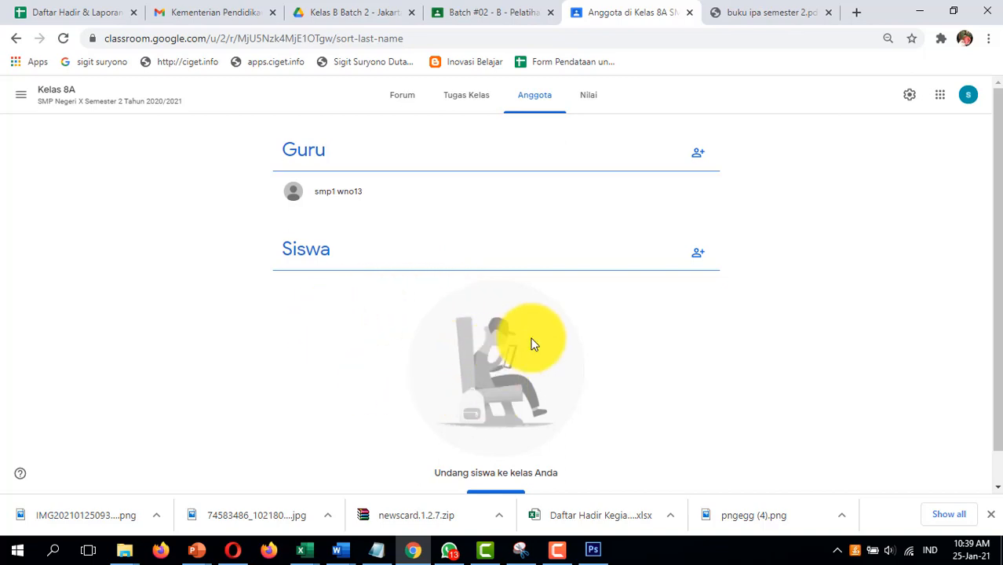
{"action": "left_click", "coordinate": [695, 157]}
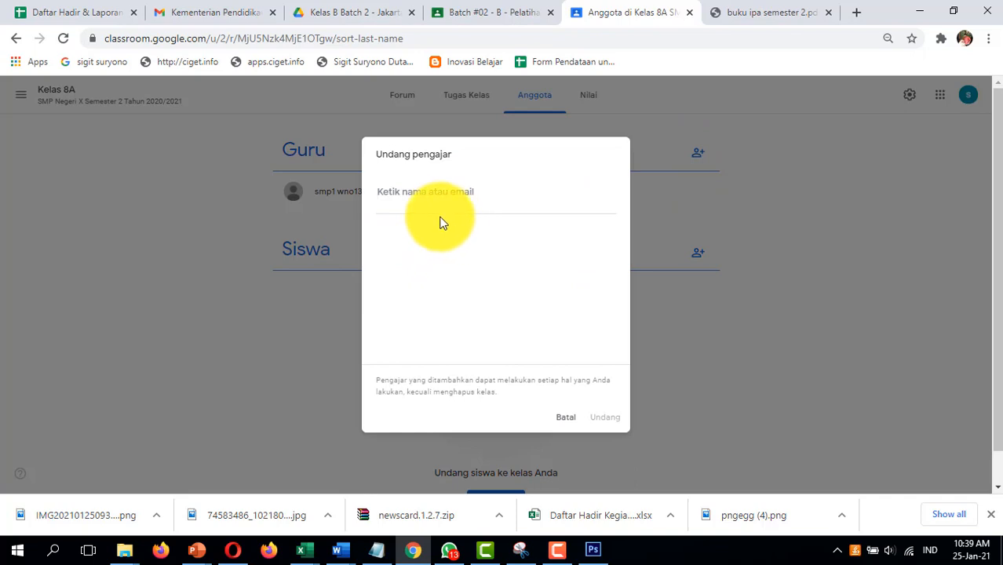
{"action": "left_click", "coordinate": [564, 418]}
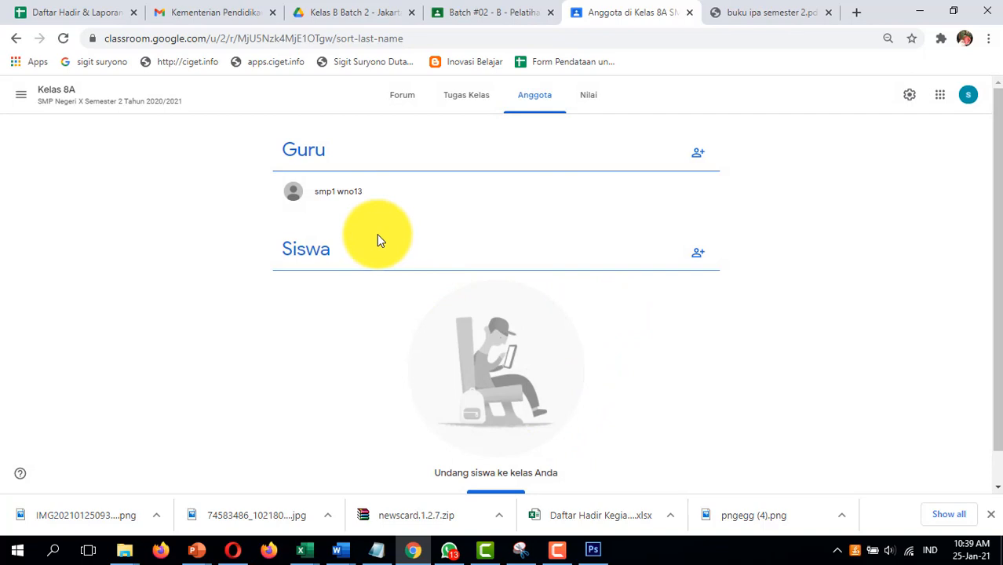
Add the classwork topic "Muatan Lokal" to Kelas 8A, replacing the initially entered topic name "Bahasa Jawa"
{"action": "left_click", "coordinate": [468, 104]}
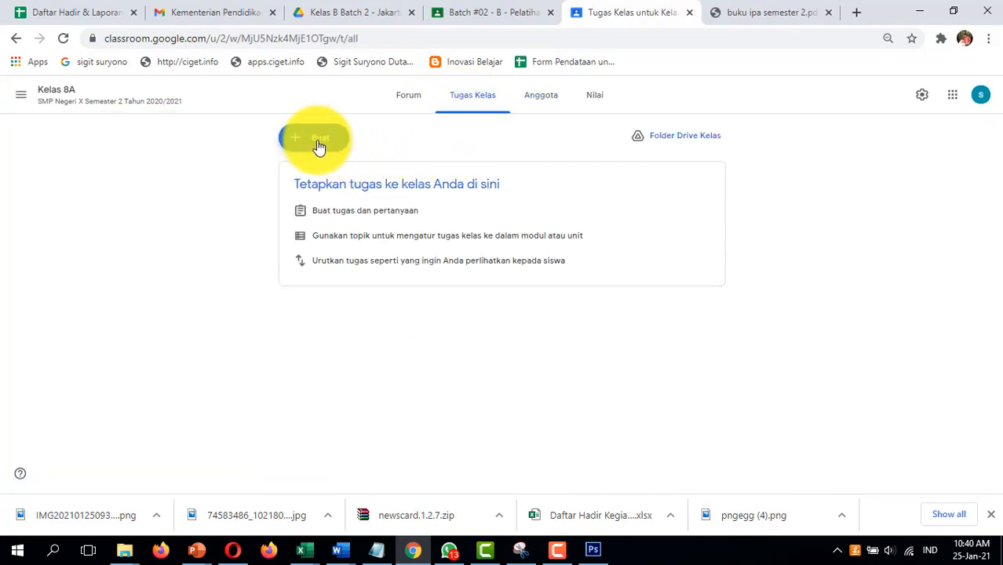
{"action": "left_click", "coordinate": [312, 141]}
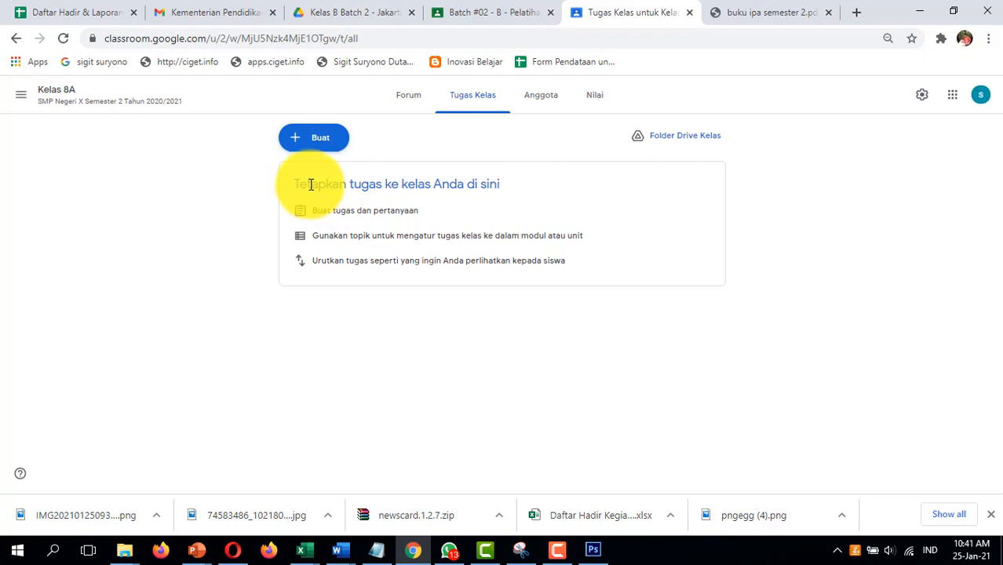
{"action": "left_click", "coordinate": [295, 144]}
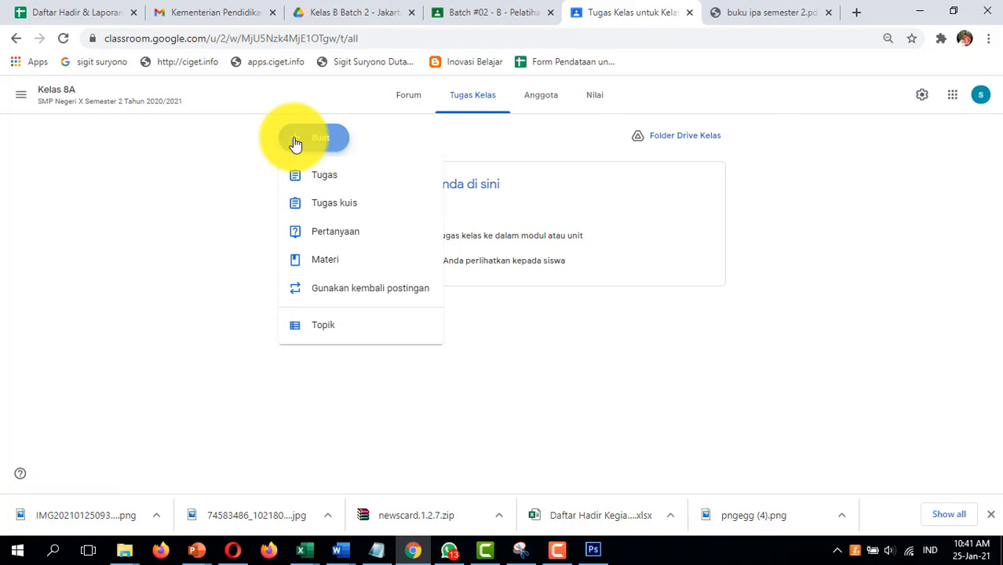
{"action": "left_click", "coordinate": [313, 339]}
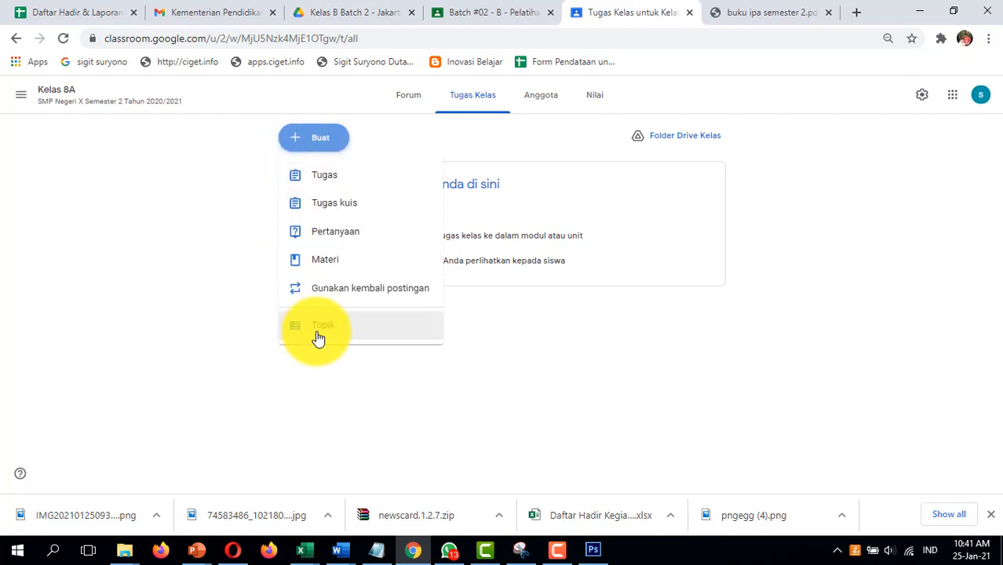
{"action": "left_click", "coordinate": [318, 337]}
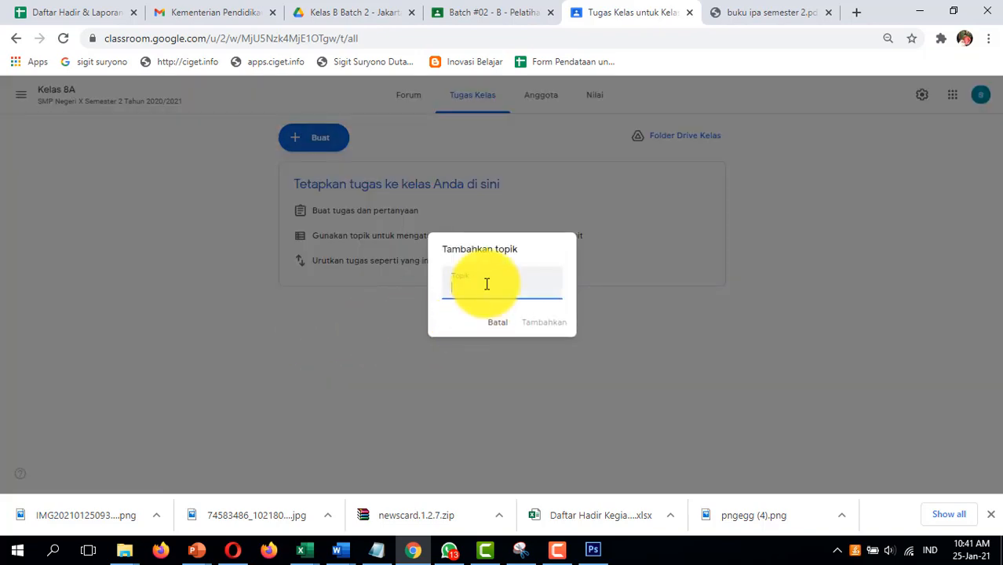
{"action": "type", "text": "Bahasa Jawa"}
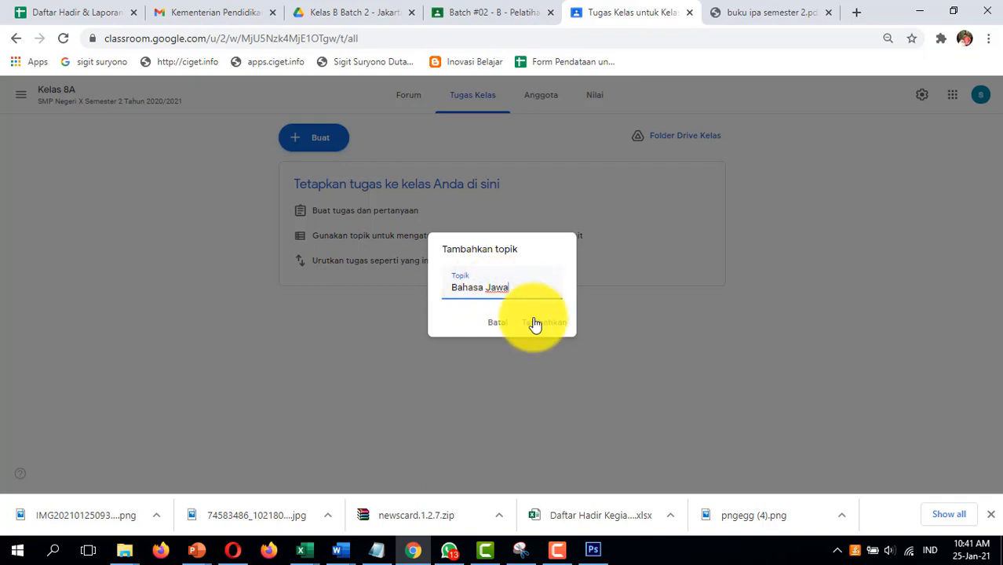
{"action": "double_click", "coordinate": [515, 291]}
{"action": "triple_click", "coordinate": [448, 288]}
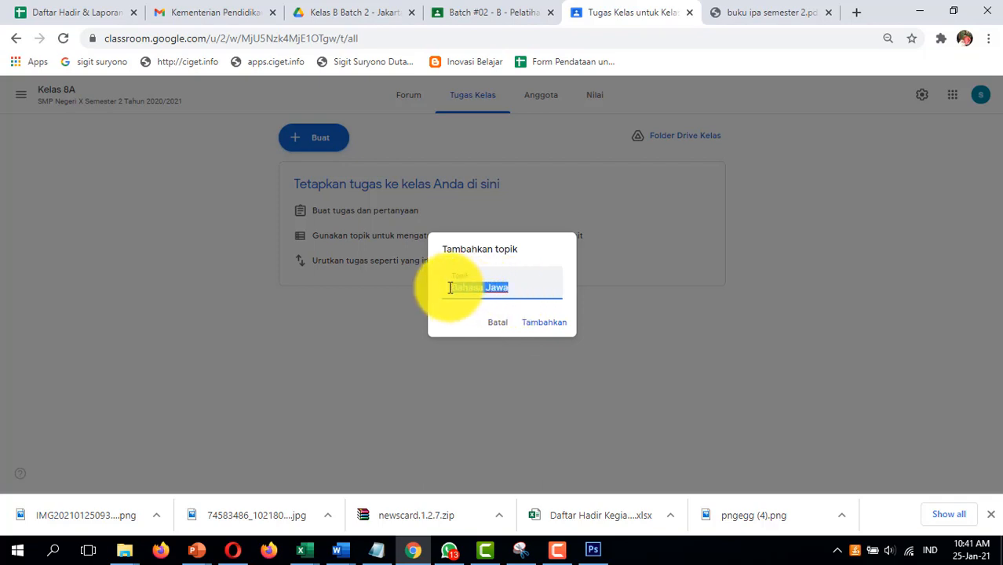
{"action": "type", "text": "Muatan Lokal"}
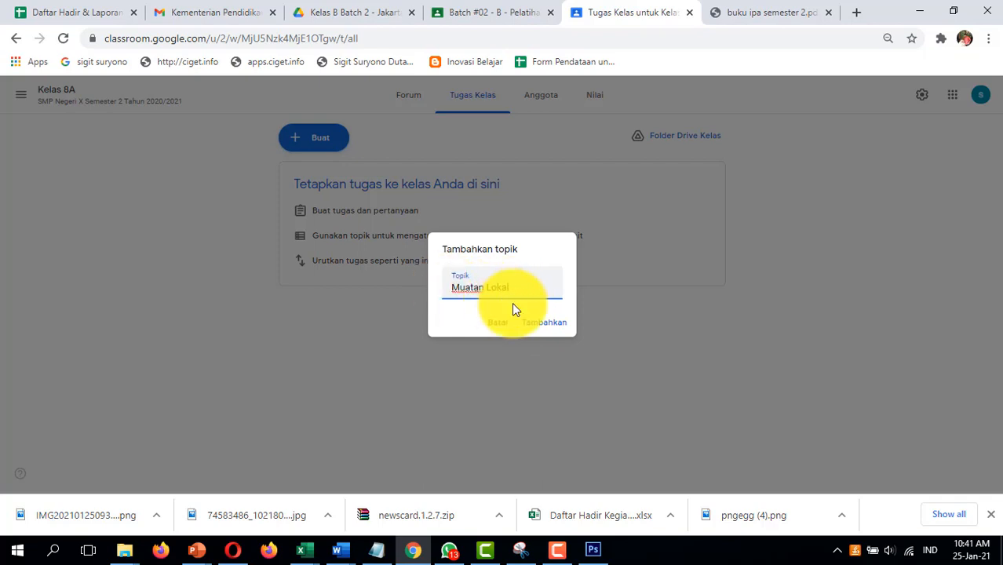
{"action": "left_click", "coordinate": [529, 329]}
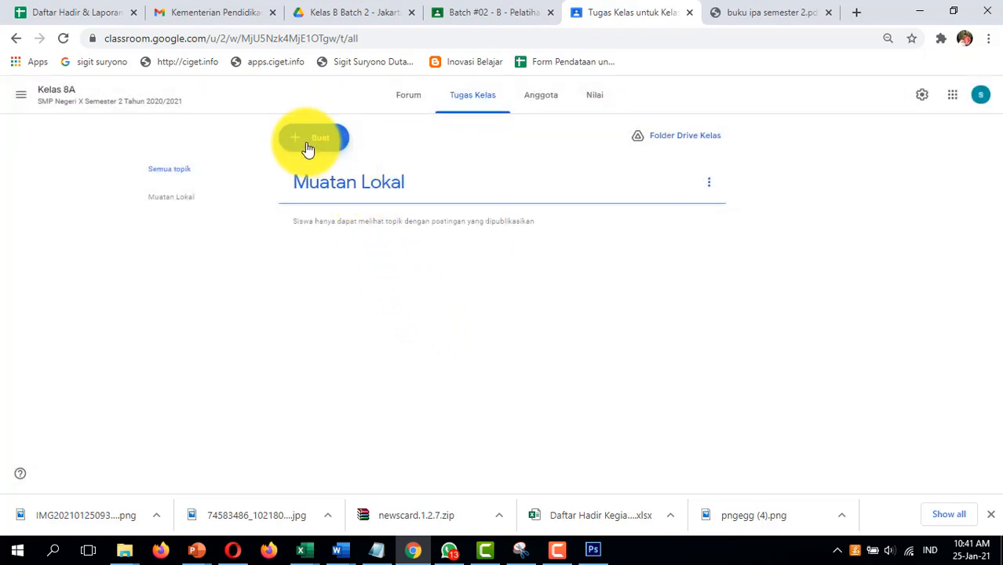
Add the classwork topic "Prakarya" to Kelas 8A
{"action": "left_click", "coordinate": [308, 149]}
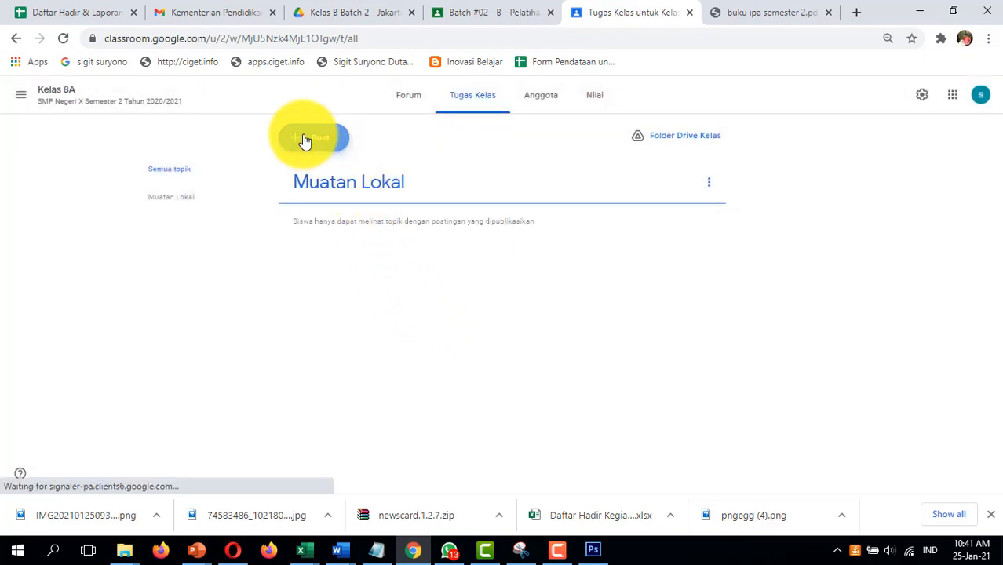
{"action": "left_click", "coordinate": [331, 328]}
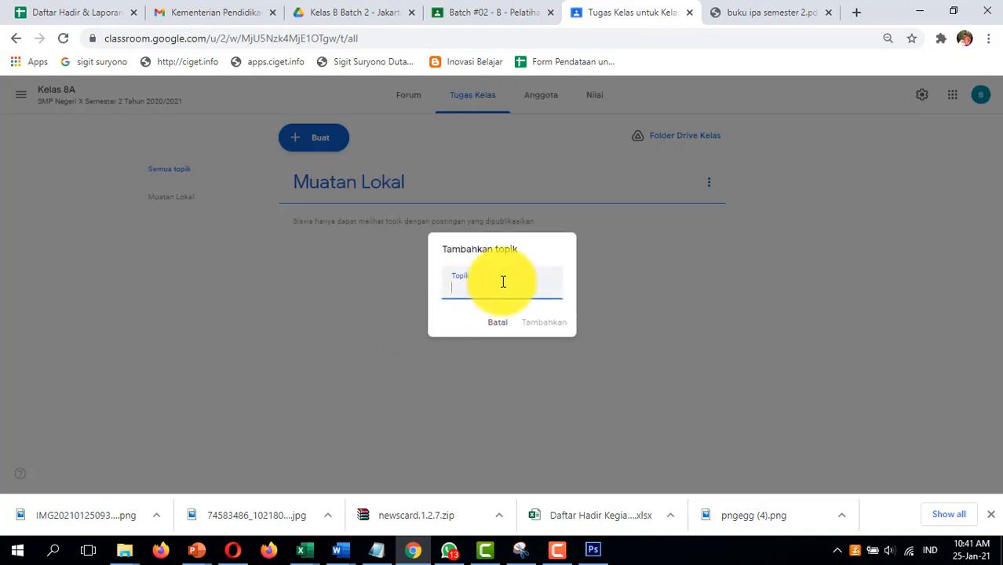
{"action": "type", "text": "Prakarya"}
{"action": "left_click", "coordinate": [541, 330]}
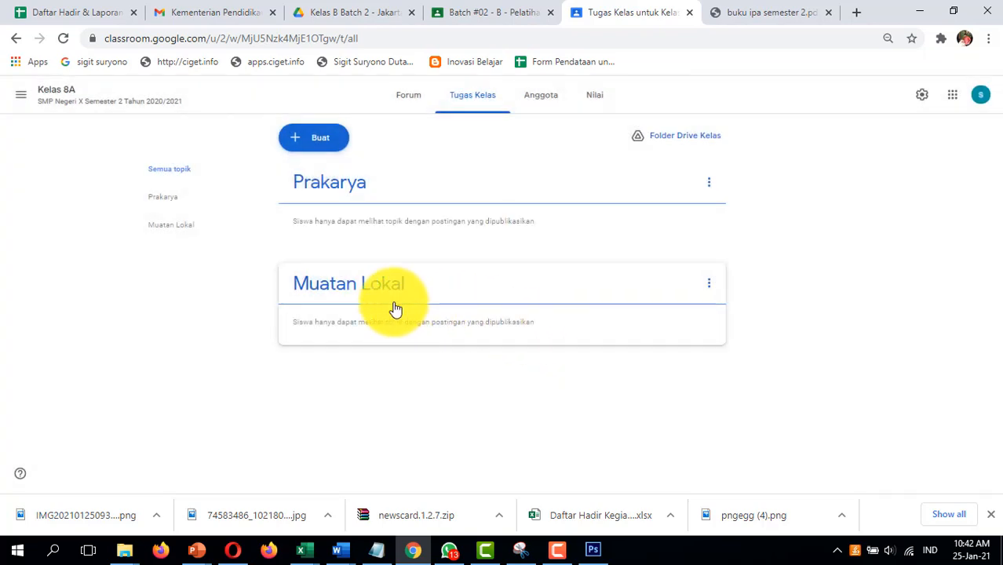
Add the classwork topic "PJOK" to Kelas 8A
{"action": "left_click", "coordinate": [292, 139]}
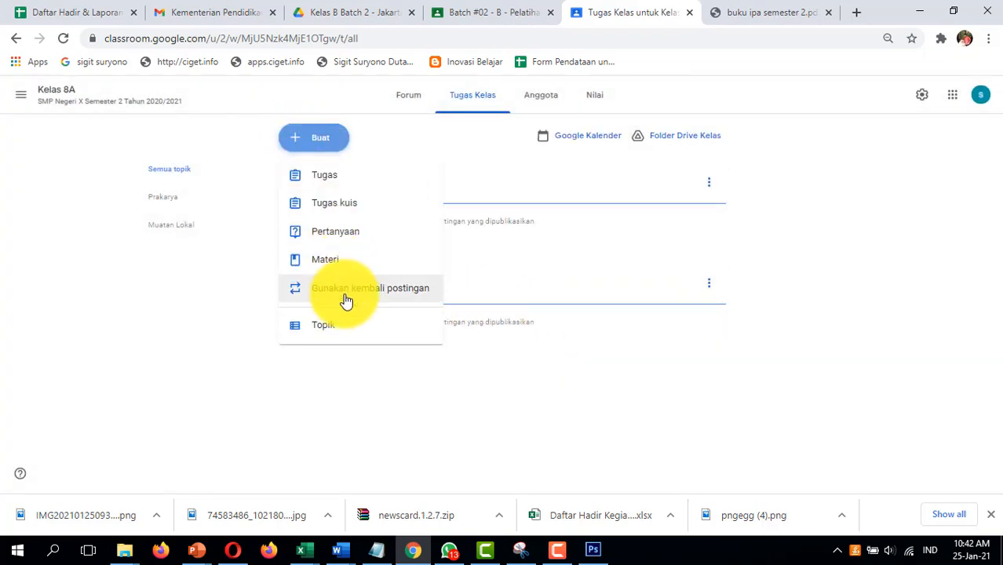
{"action": "left_click", "coordinate": [344, 325]}
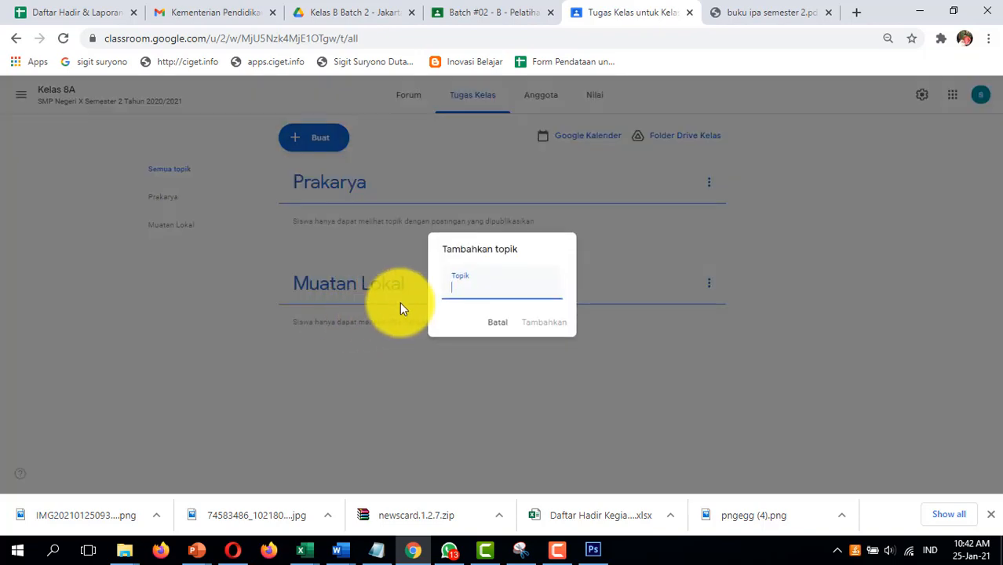
{"action": "type", "text": "PJOK"}
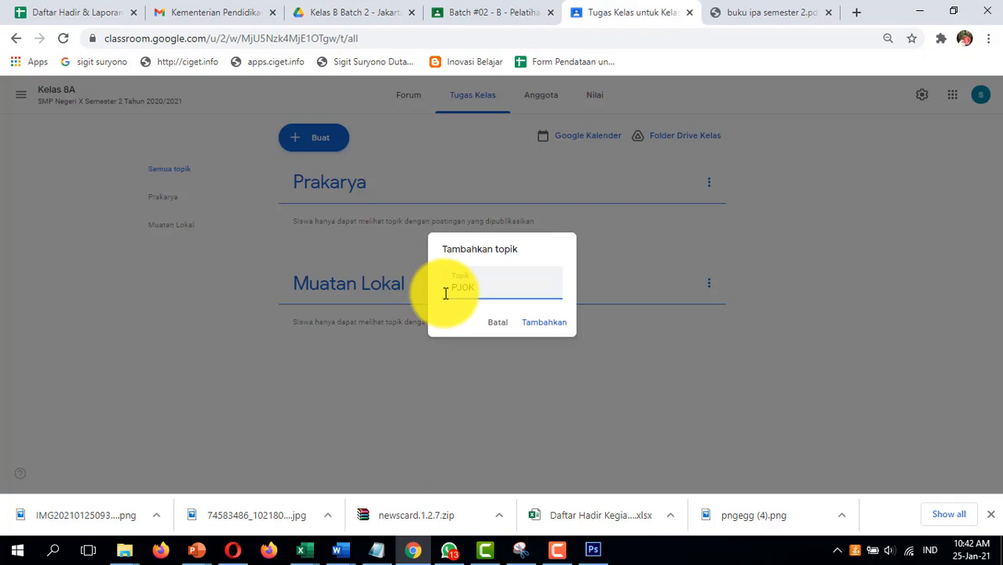
{"action": "left_click", "coordinate": [522, 328]}
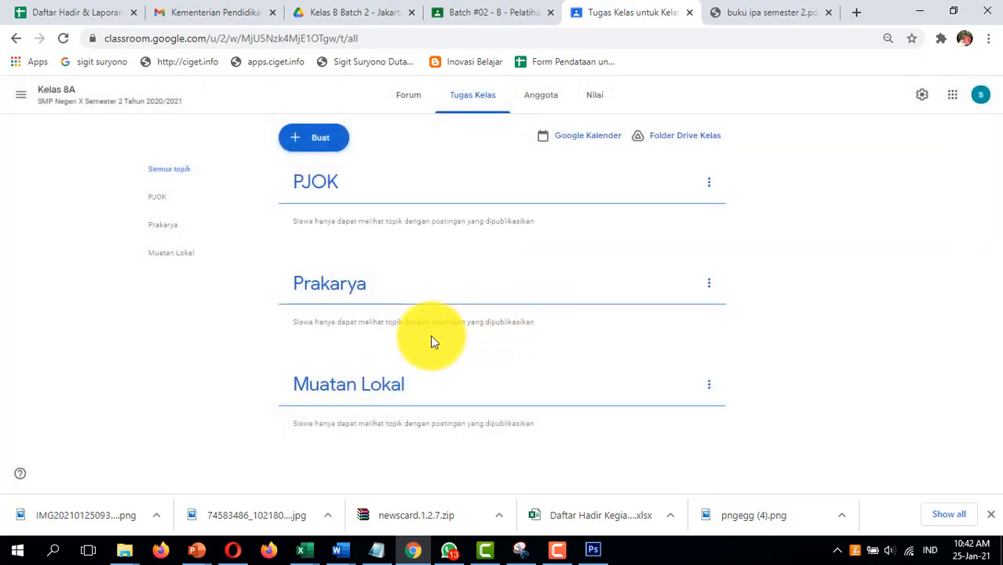
Add the classwork topic "Seni Budaya" to Kelas 8A
{"action": "left_click", "coordinate": [298, 147]}
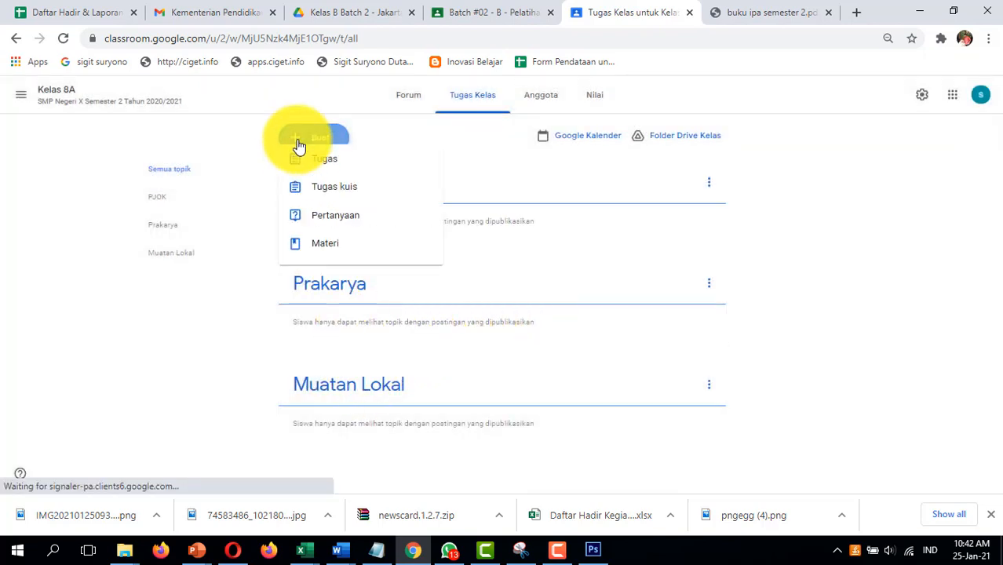
{"action": "left_click", "coordinate": [323, 328]}
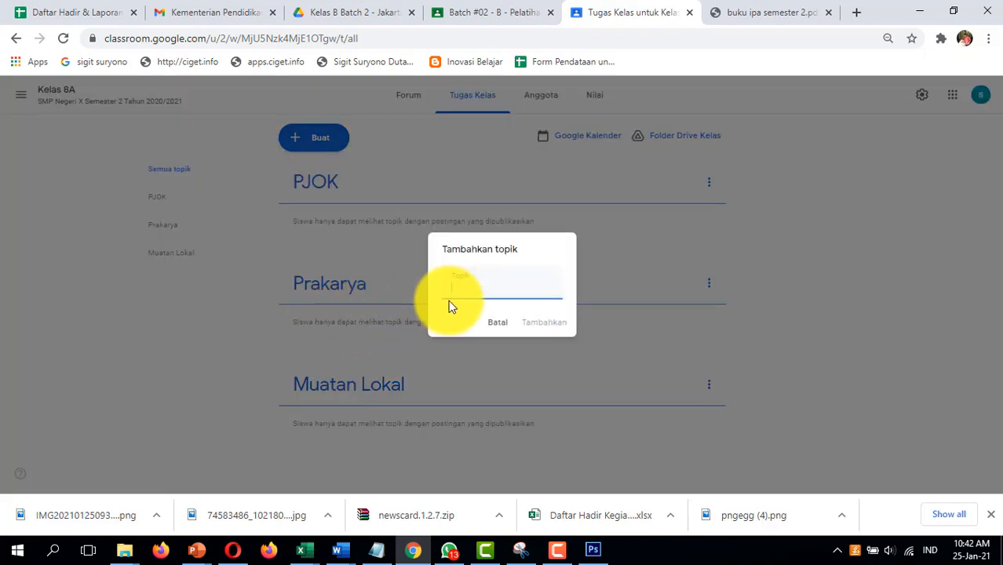
{"action": "type", "text": "Seni Budaya"}
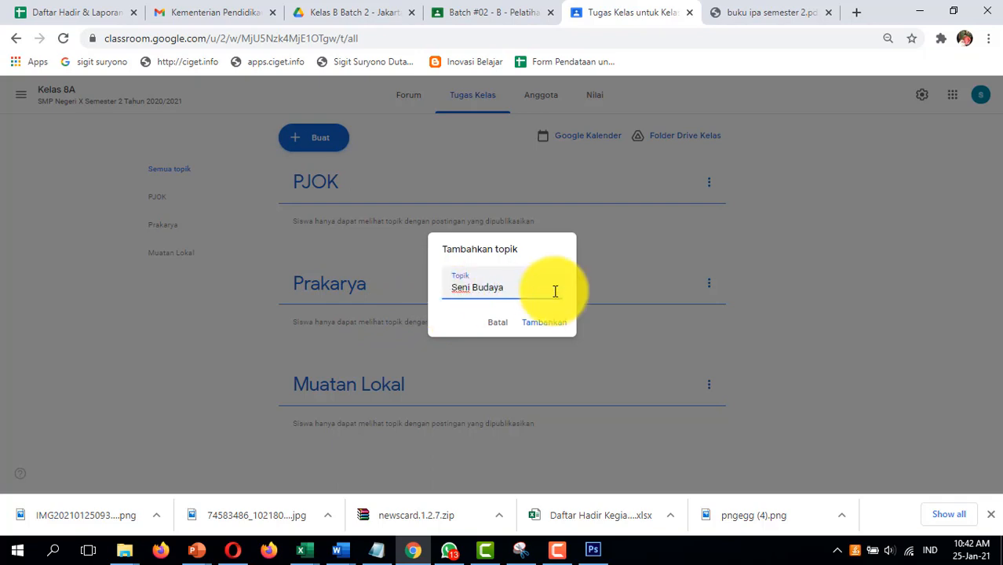
{"action": "left_click", "coordinate": [538, 325]}
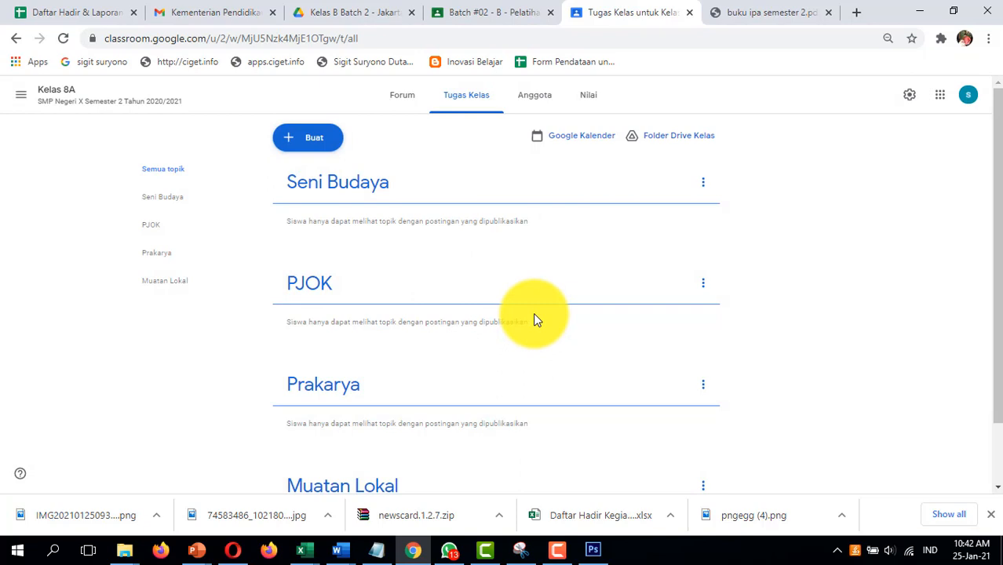
Add the classwork topic "Bahasa Inggris" to Kelas 8A
{"action": "left_click", "coordinate": [304, 142]}
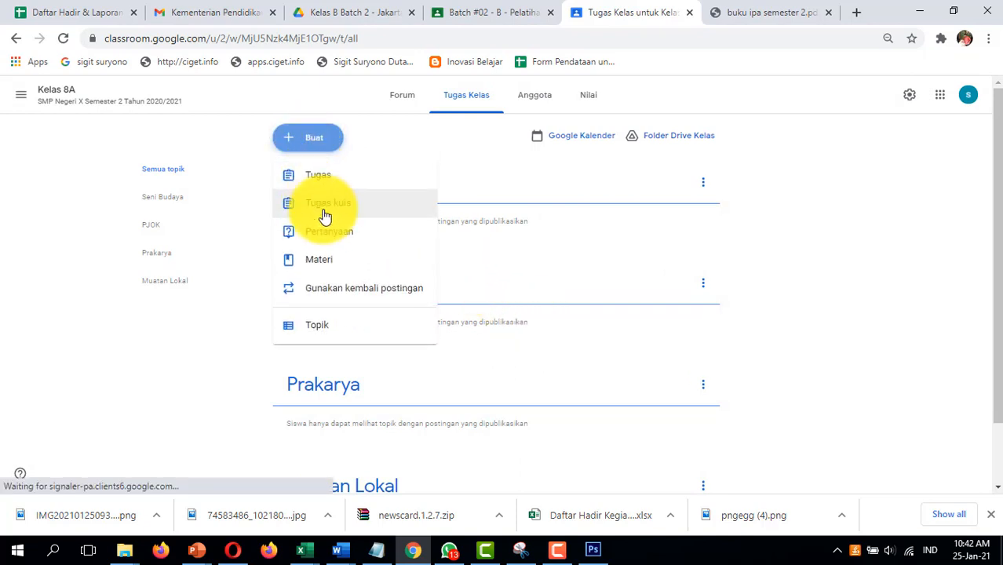
{"action": "left_click", "coordinate": [333, 322]}
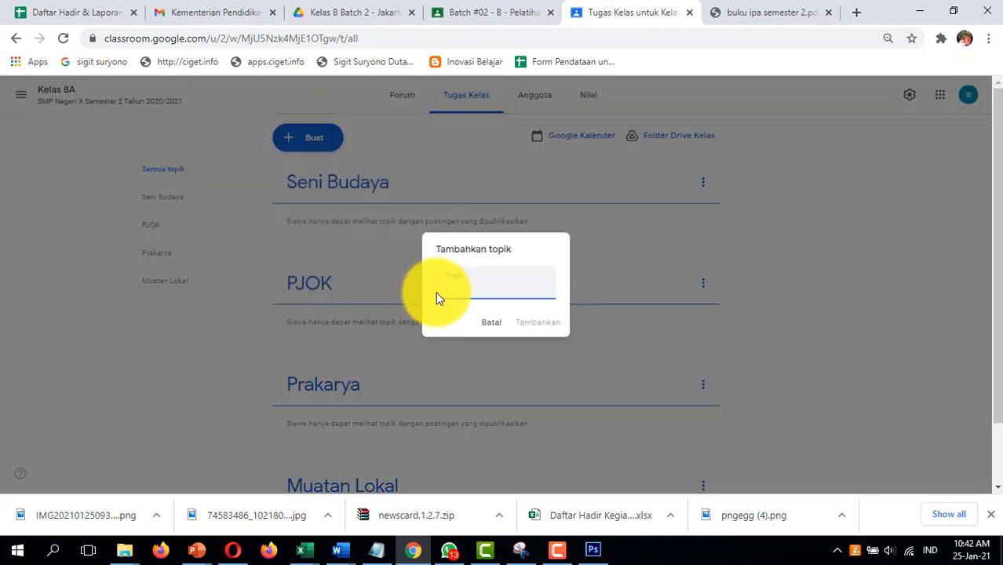
{"action": "type", "text": "Bahasa Inggris"}
{"action": "left_click", "coordinate": [532, 328]}
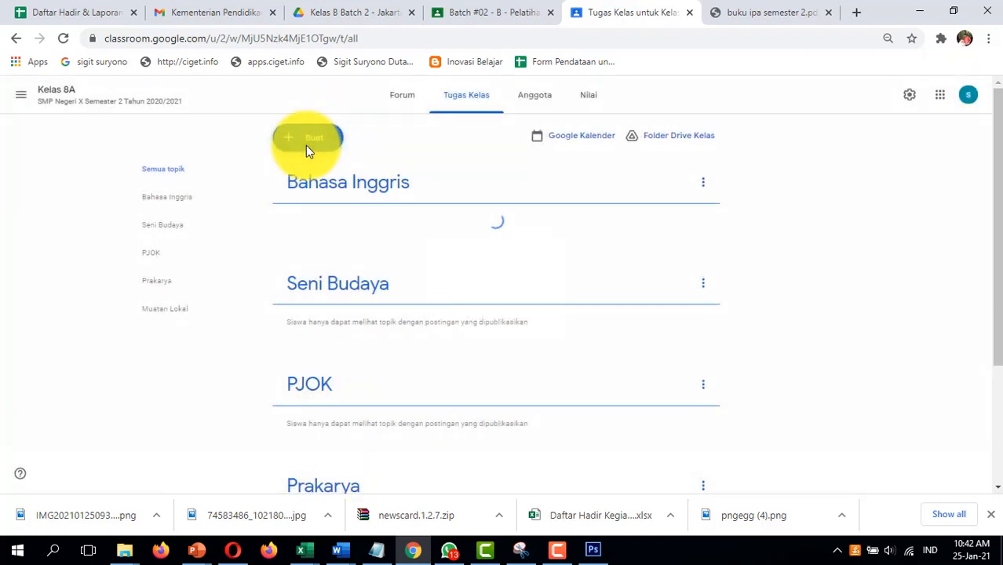
{"action": "left_click", "coordinate": [306, 145]}
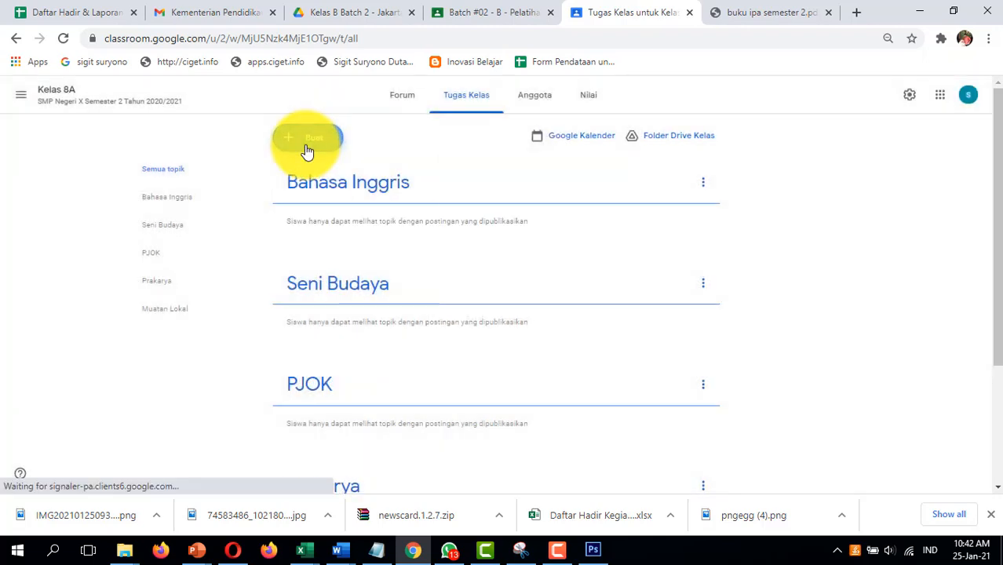
{"action": "left_click", "coordinate": [344, 325]}
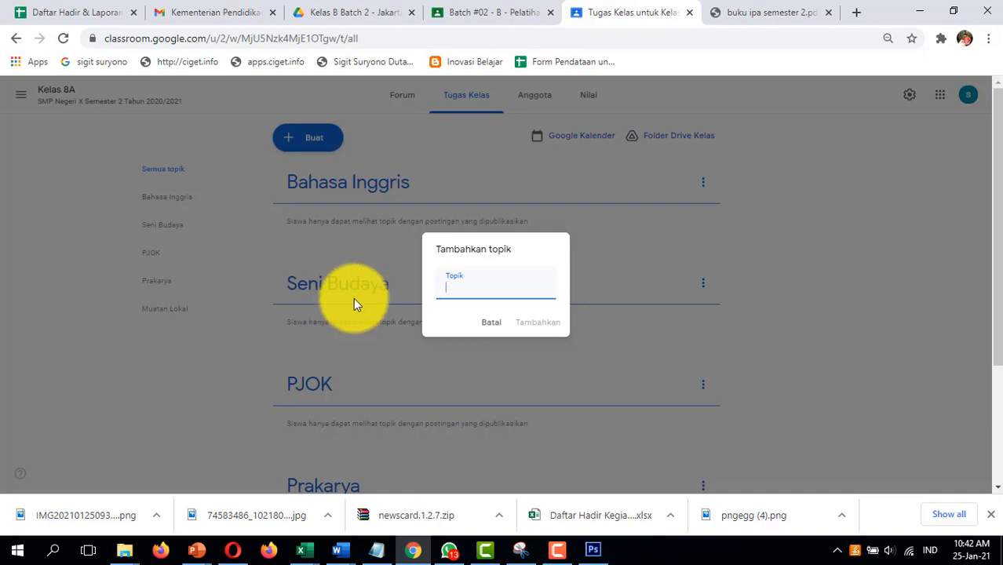
{"action": "type", "text": "IPS"}
Add the classwork topic "IPA" to Kelas 8A
{"action": "left_click", "coordinate": [292, 139]}
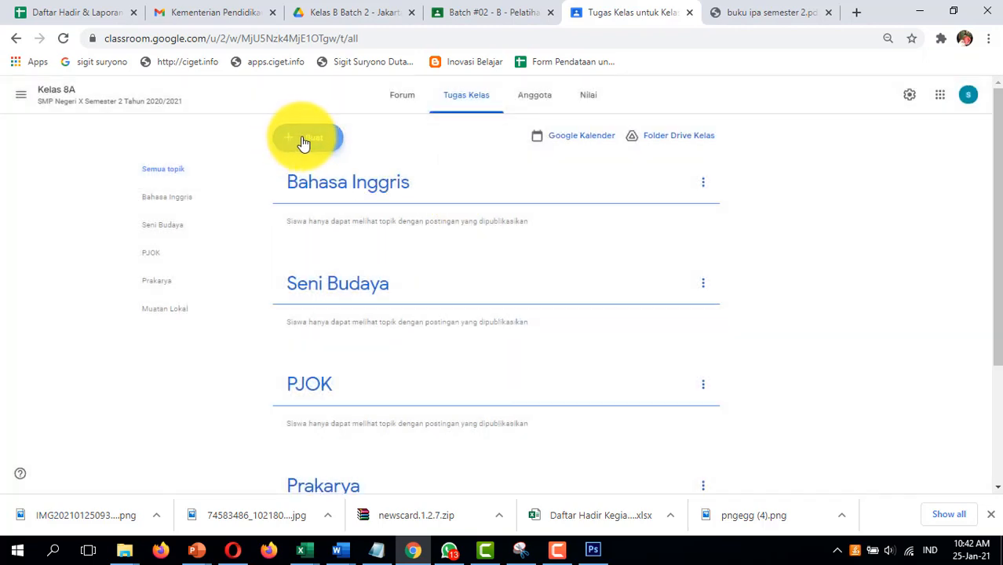
{"action": "left_click", "coordinate": [324, 328]}
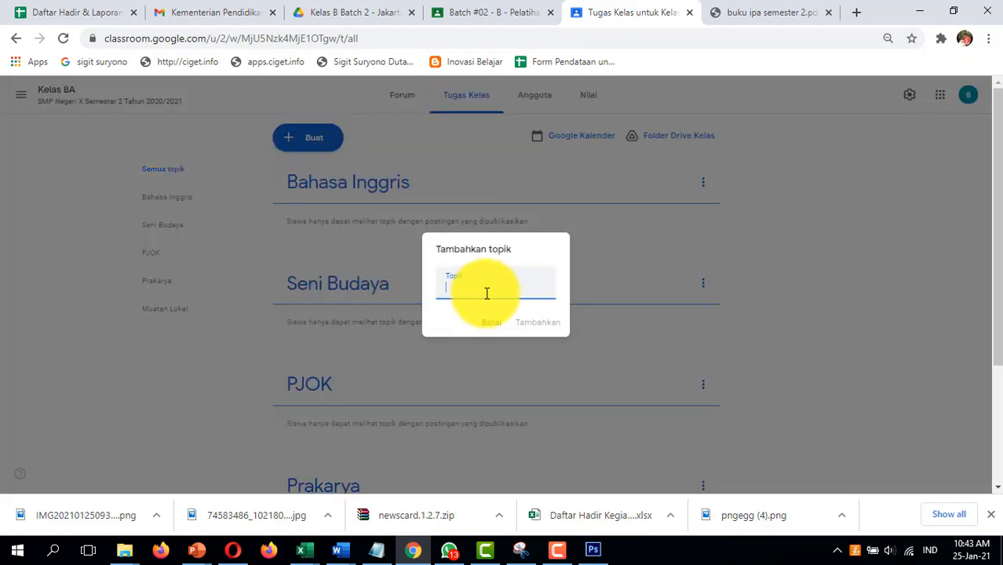
{"action": "type", "text": "IPA"}
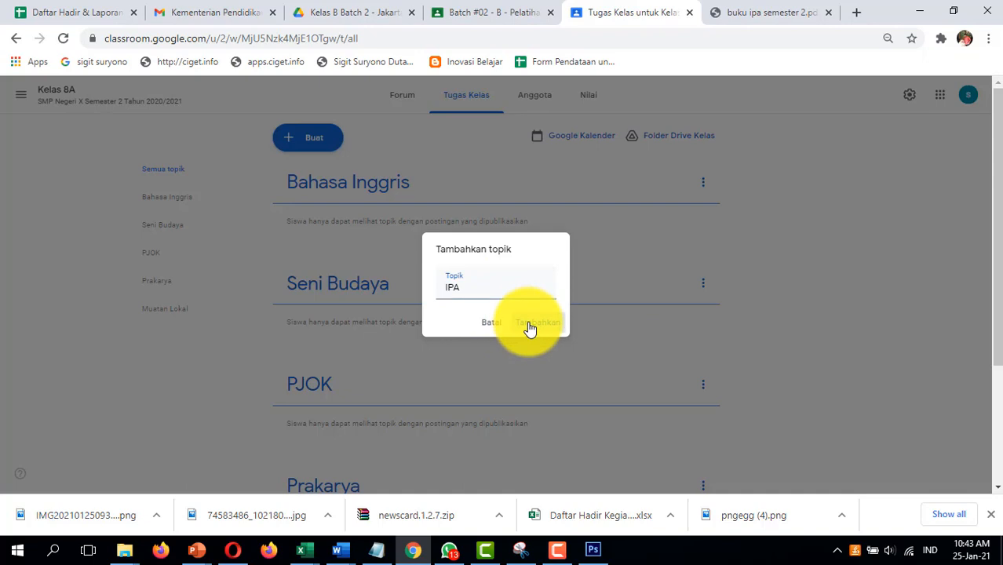
{"action": "left_click", "coordinate": [526, 322]}
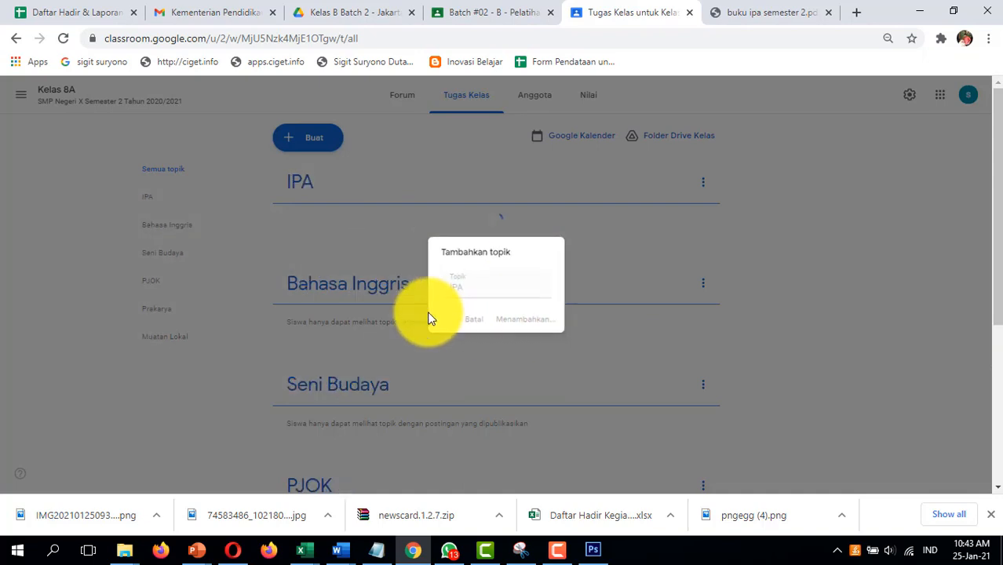
Add the classwork topic "IPS" to Kelas 8A and reorder the topics so that IPS sits directly below IPA
{"action": "scroll", "coordinate": [407, 313], "scroll_direction": "down", "scroll_amount": 3}
{"action": "scroll", "coordinate": [407, 313], "scroll_direction": "down", "scroll_amount": 1}
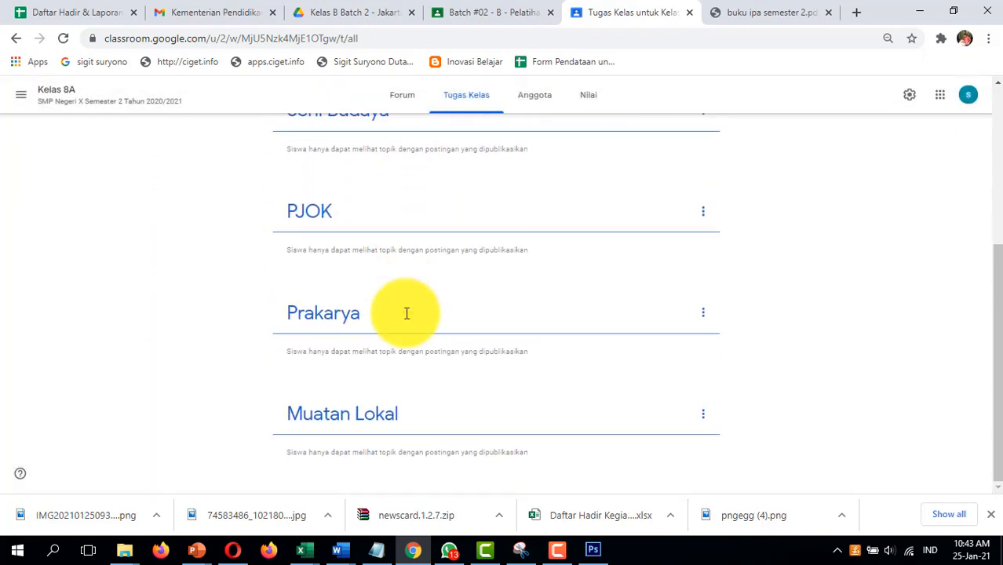
{"action": "scroll", "coordinate": [406, 313], "scroll_direction": "up", "scroll_amount": 5}
{"action": "left_click", "coordinate": [307, 150]}
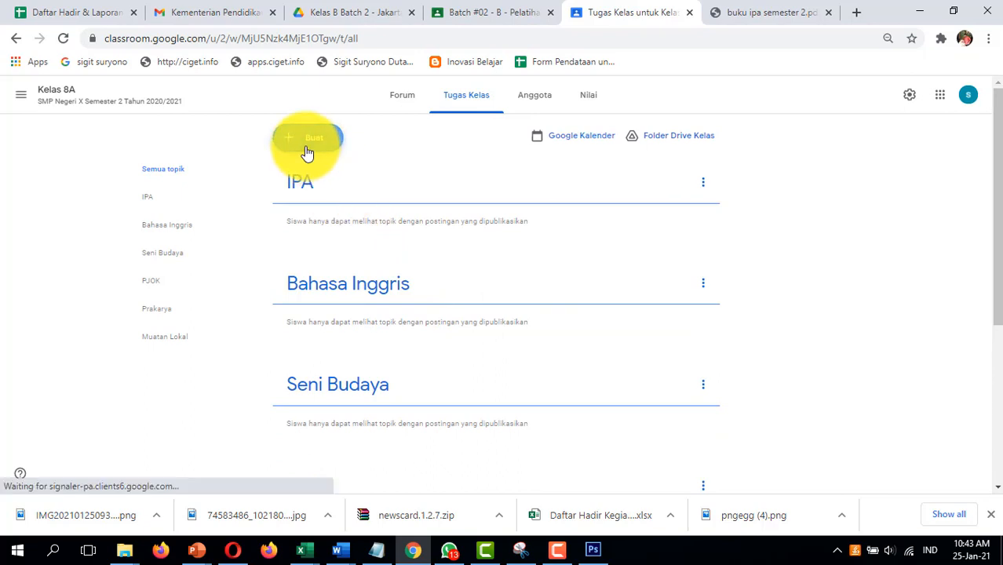
{"action": "left_click", "coordinate": [312, 333]}
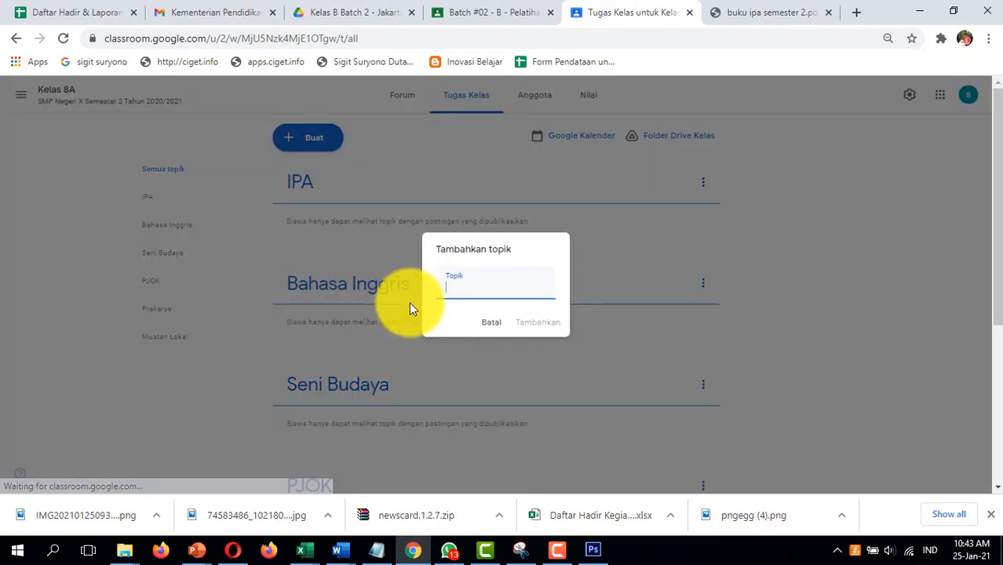
{"action": "type", "text": "IPS"}
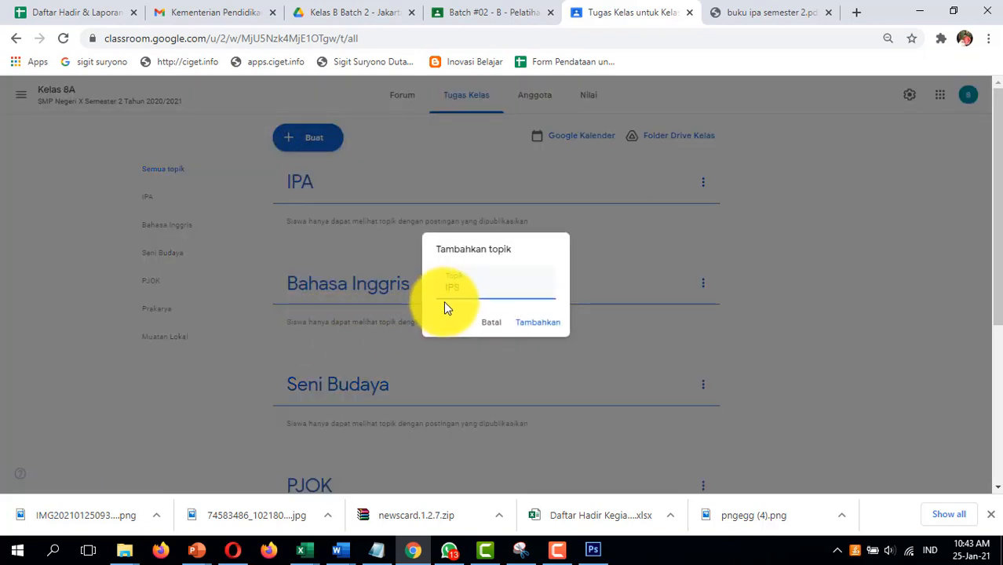
{"action": "left_click", "coordinate": [530, 323]}
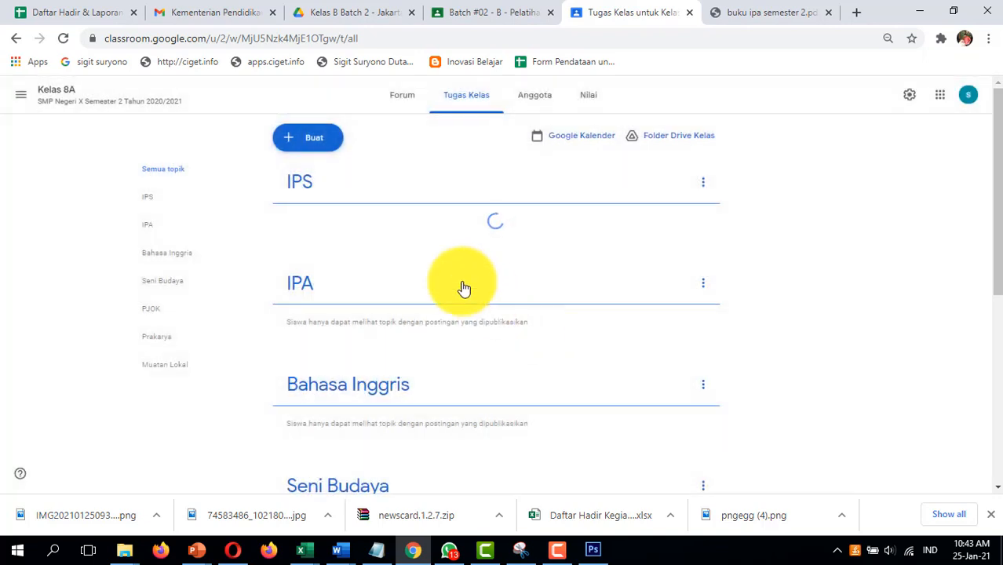
{"action": "mouse_move", "coordinate": [360, 213]}
{"action": "left_mouse_down"}
{"action": "mouse_move", "coordinate": [357, 261]}
{"action": "mouse_move", "coordinate": [368, 228]}
{"action": "left_mouse_up"}
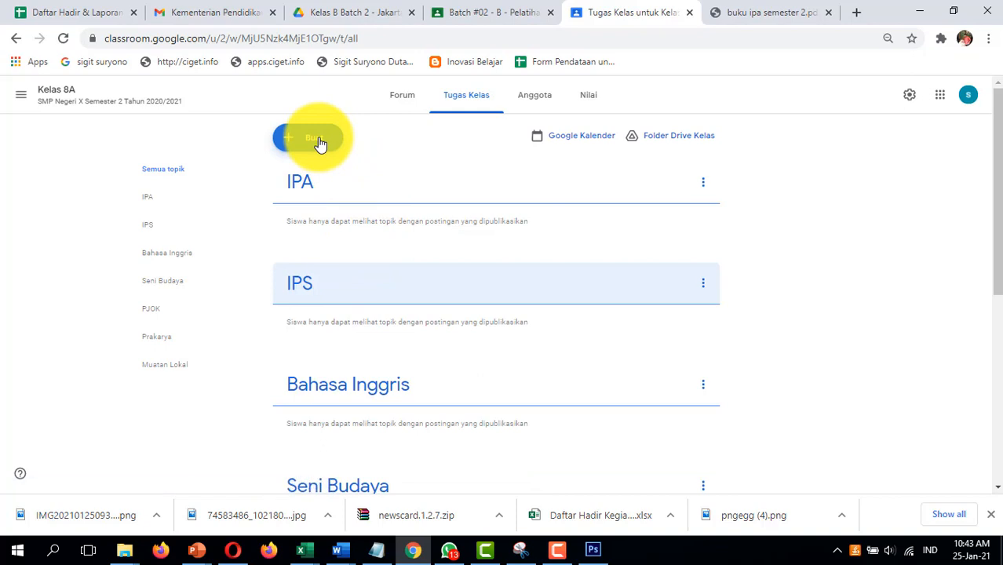
Add the classwork topic "Matematika" to Kelas 8A
{"action": "left_click", "coordinate": [318, 140]}
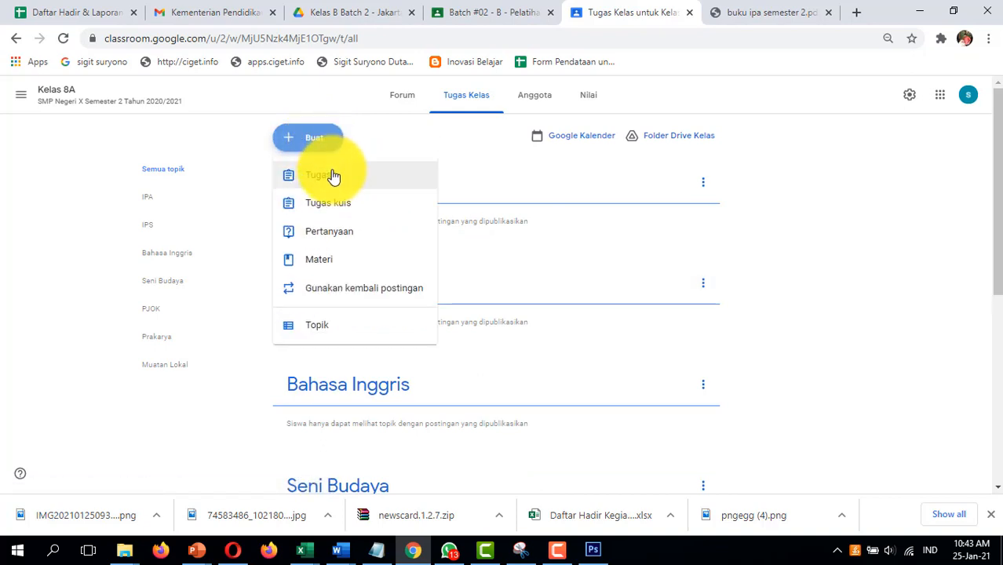
{"action": "left_click", "coordinate": [330, 324]}
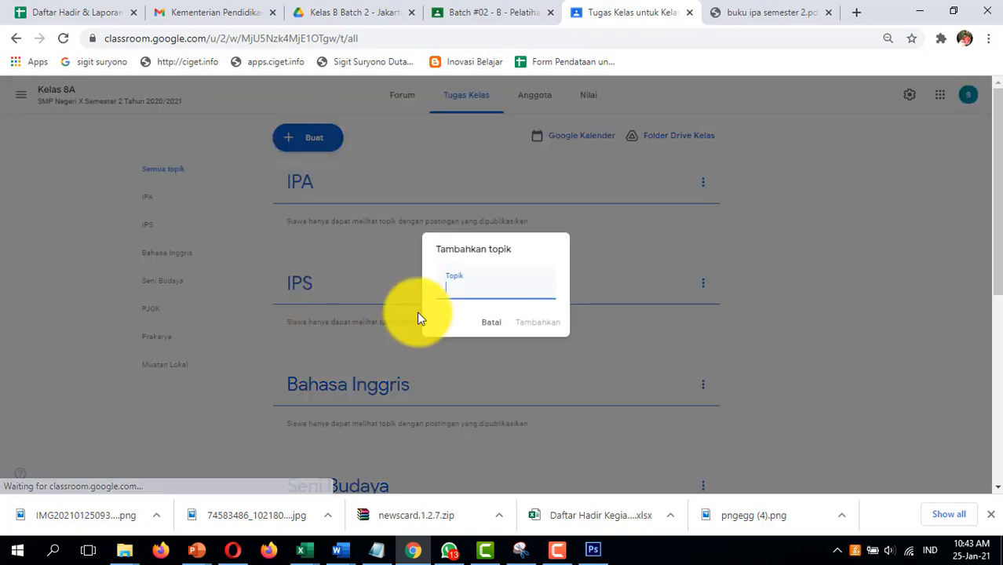
{"action": "type", "text": "Matemati"}
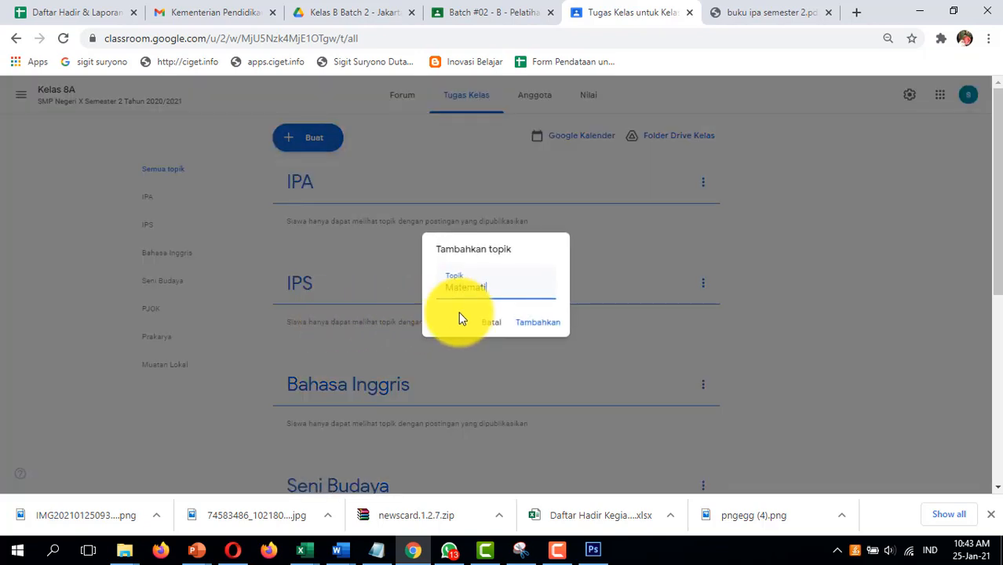
{"action": "type", "text": "ka"}
{"action": "left_click", "coordinate": [541, 324]}
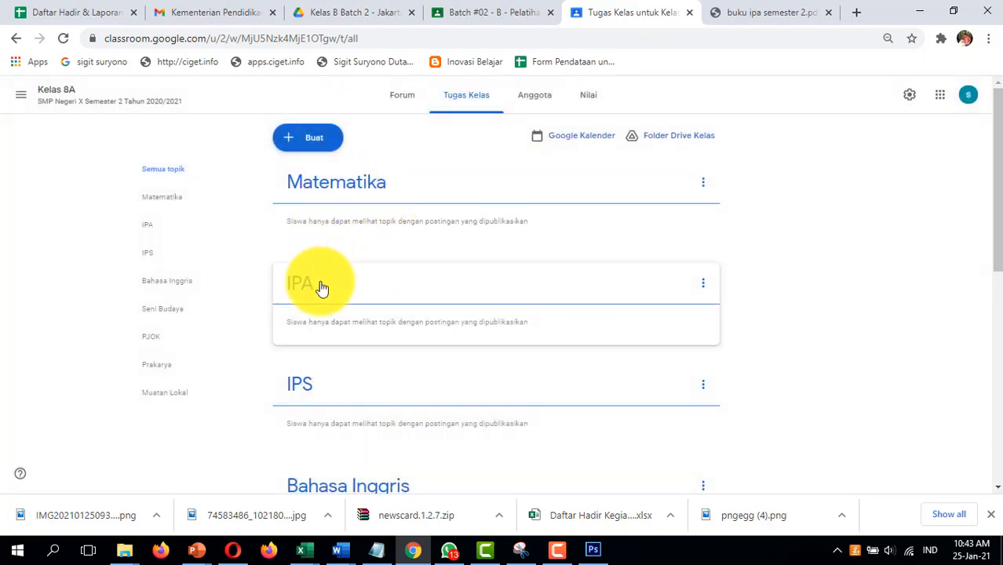
Add the classwork topic "Bahasa Indonesia" to Kelas 8A
{"action": "left_click", "coordinate": [294, 144]}
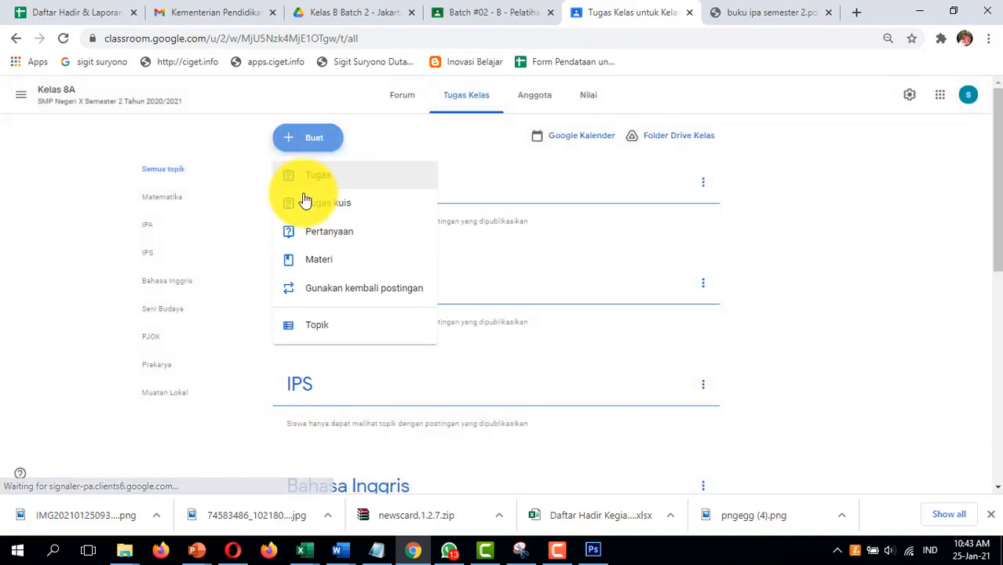
{"action": "left_click", "coordinate": [318, 325]}
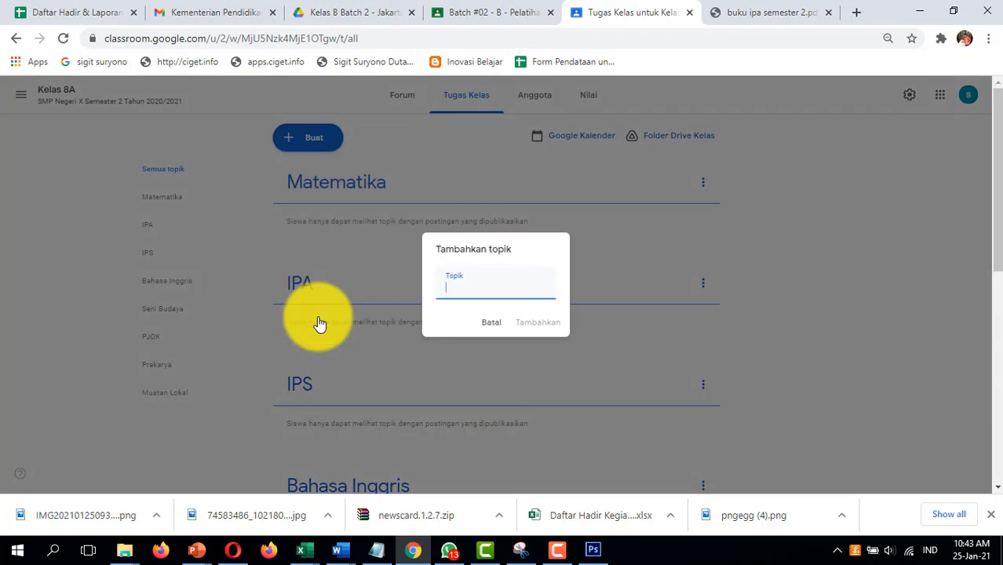
{"action": "type", "text": "Bahasa Indonesia"}
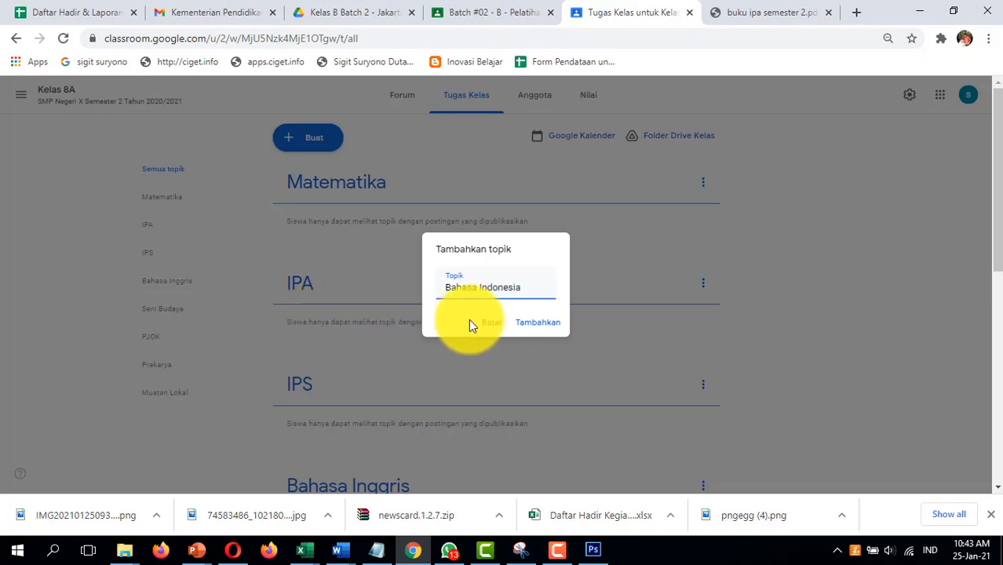
{"action": "left_click", "coordinate": [527, 324]}
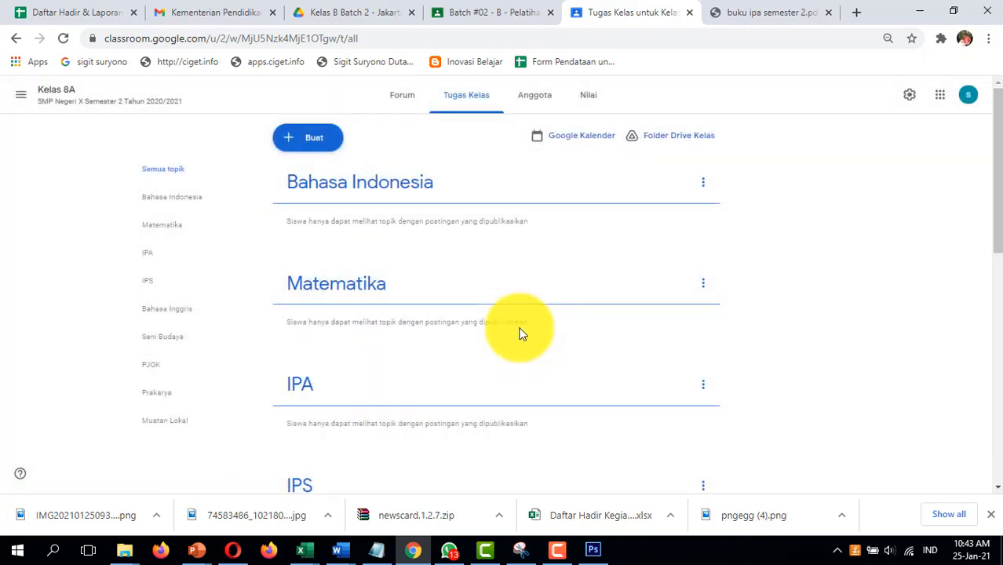
Add the classwork topic "PPKn" to Kelas 8A, written with a lowercase n
{"action": "left_click", "coordinate": [303, 141]}
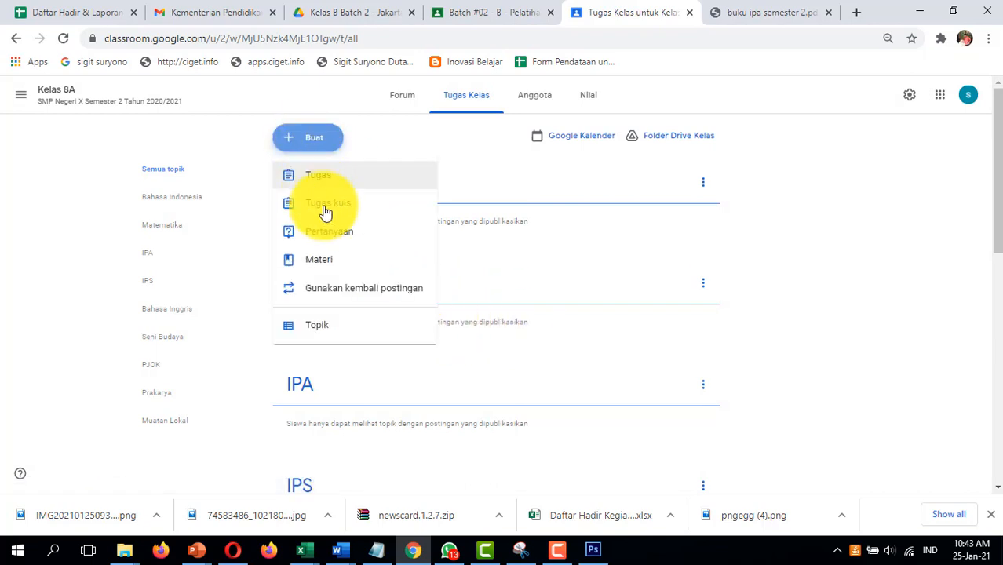
{"action": "left_click", "coordinate": [327, 336]}
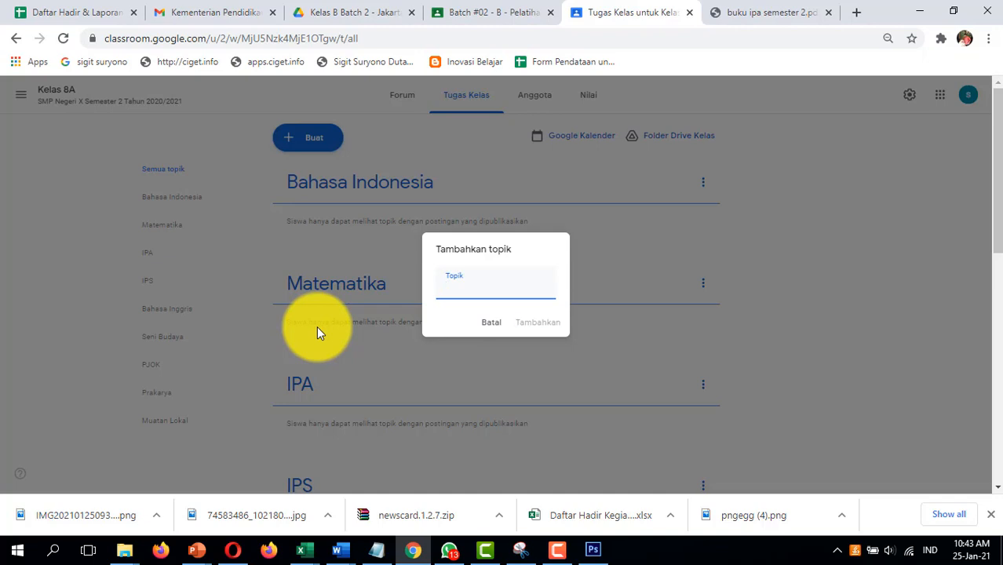
{"action": "type", "text": "PPKN"}
{"action": "key", "text": "BackSpace"}
{"action": "type", "text": "n"}
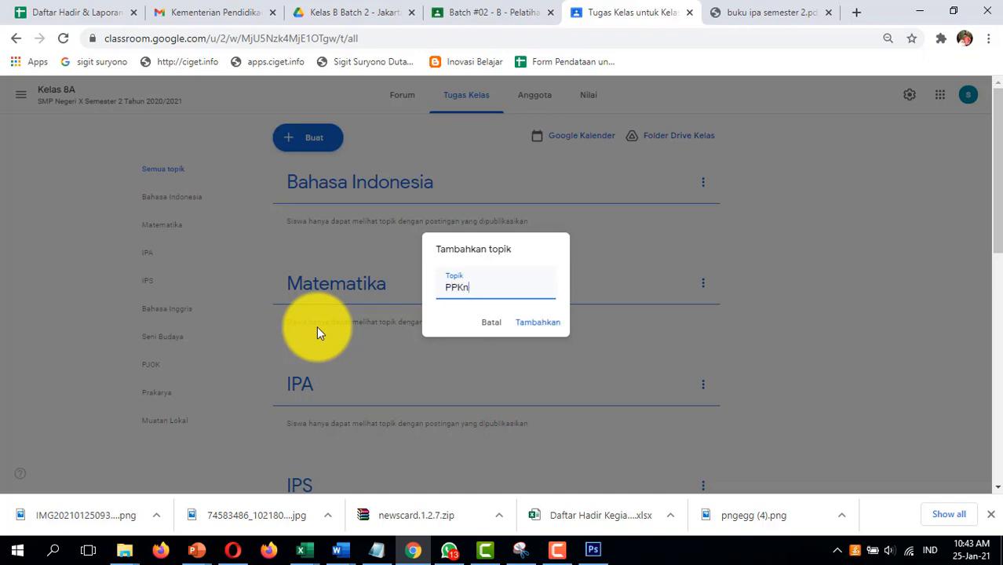
{"action": "left_click", "coordinate": [518, 329]}
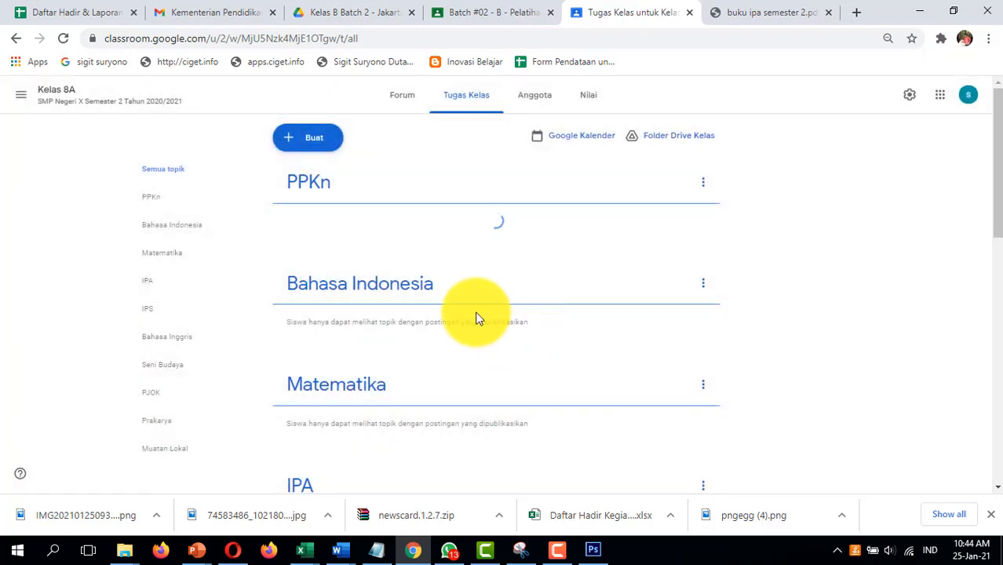
Add the classwork topic "Pendidikan Agama" to Kelas 8A
{"action": "left_click", "coordinate": [291, 142]}
{"action": "left_click", "coordinate": [329, 328]}
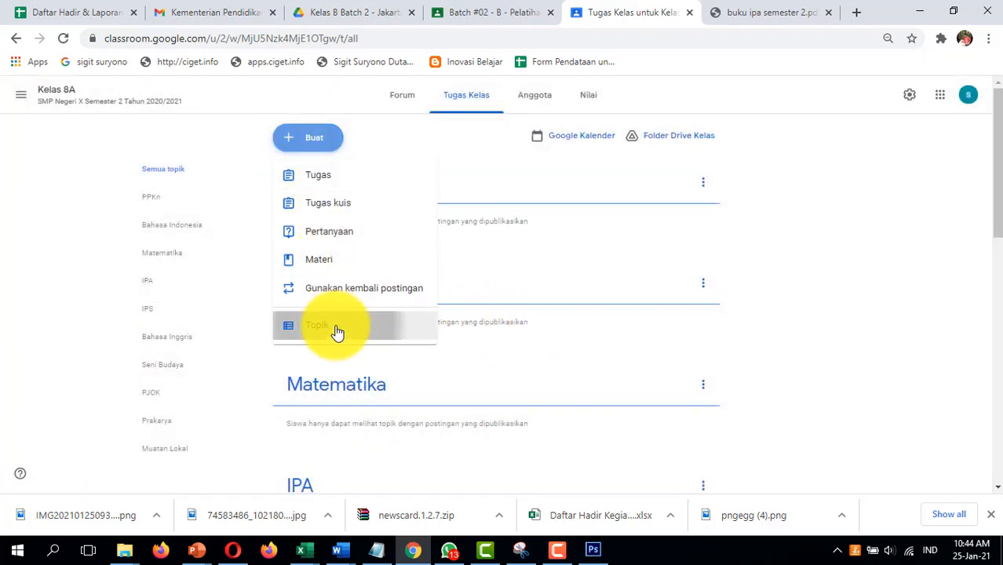
{"action": "type", "text": "Pe"}
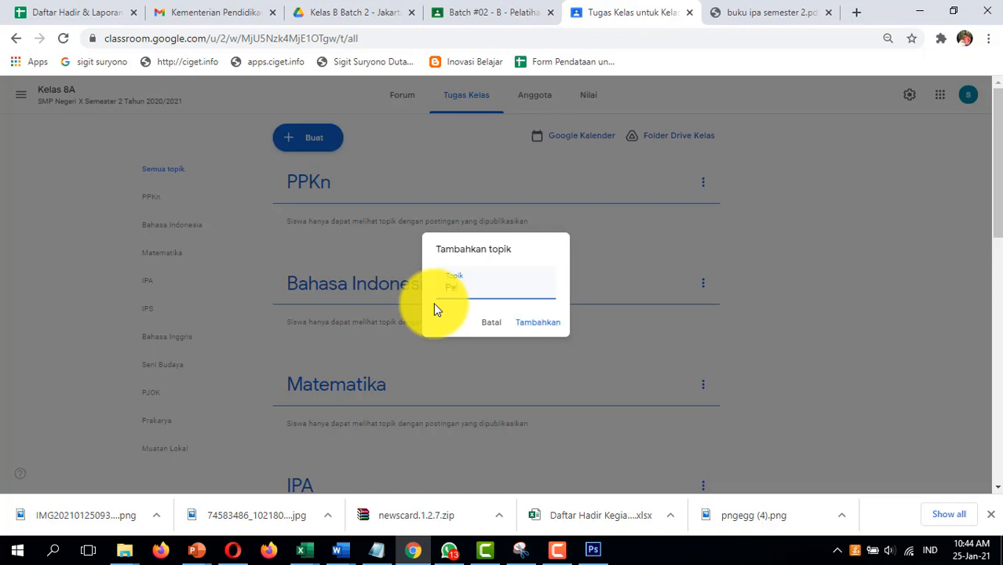
{"action": "type", "text": "ndidikan Agama"}
{"action": "left_click", "coordinate": [530, 322]}
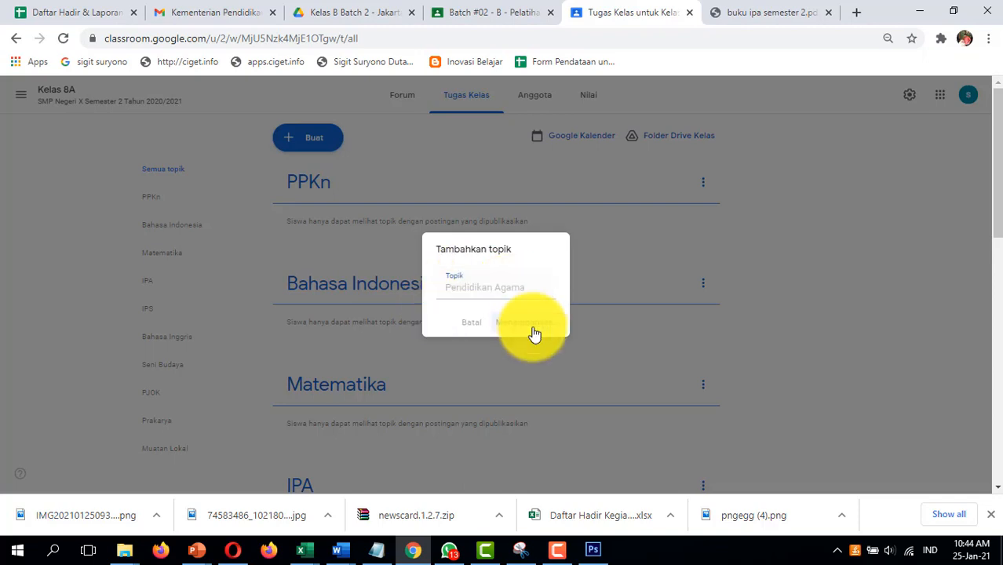
Add the classwork topic "Presensi" to Kelas 8A
{"action": "scroll", "coordinate": [377, 235], "scroll_direction": "down", "scroll_amount": 10}
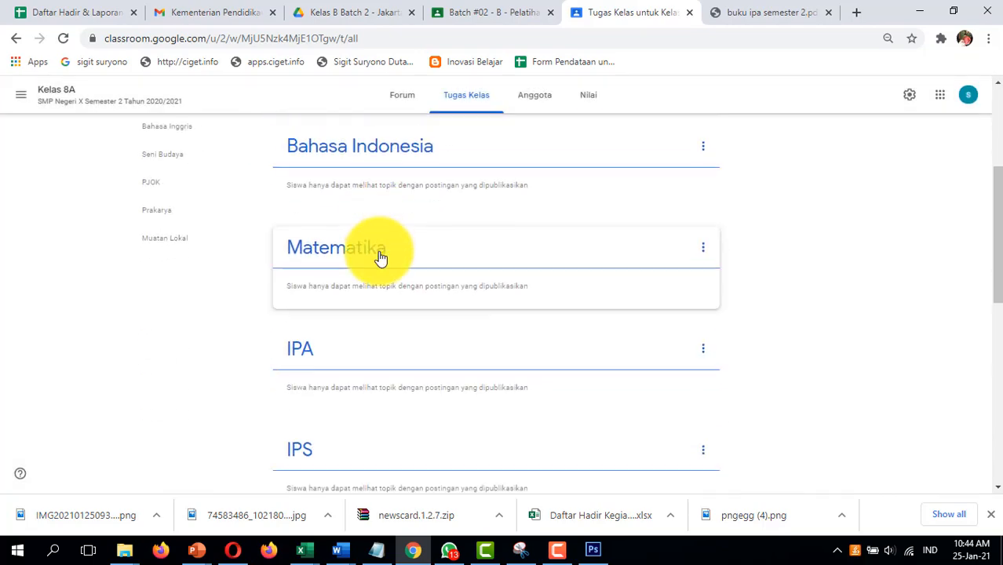
{"action": "scroll", "coordinate": [394, 369], "scroll_direction": "up", "scroll_amount": 5}
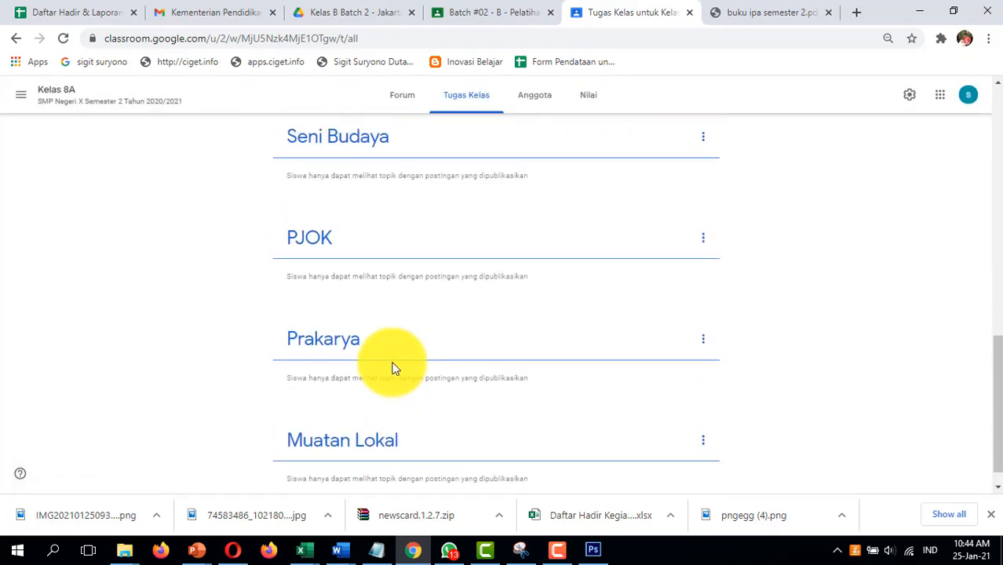
{"action": "scroll", "coordinate": [396, 266], "scroll_direction": "up", "scroll_amount": 2}
{"action": "scroll", "coordinate": [397, 228], "scroll_direction": "up", "scroll_amount": 4}
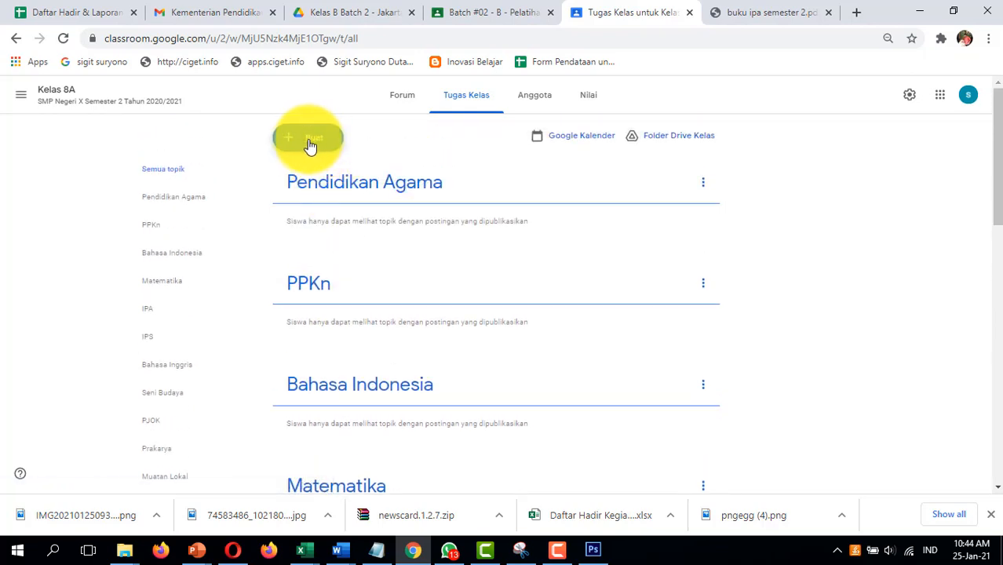
{"action": "left_click", "coordinate": [306, 148]}
{"action": "left_click", "coordinate": [335, 322]}
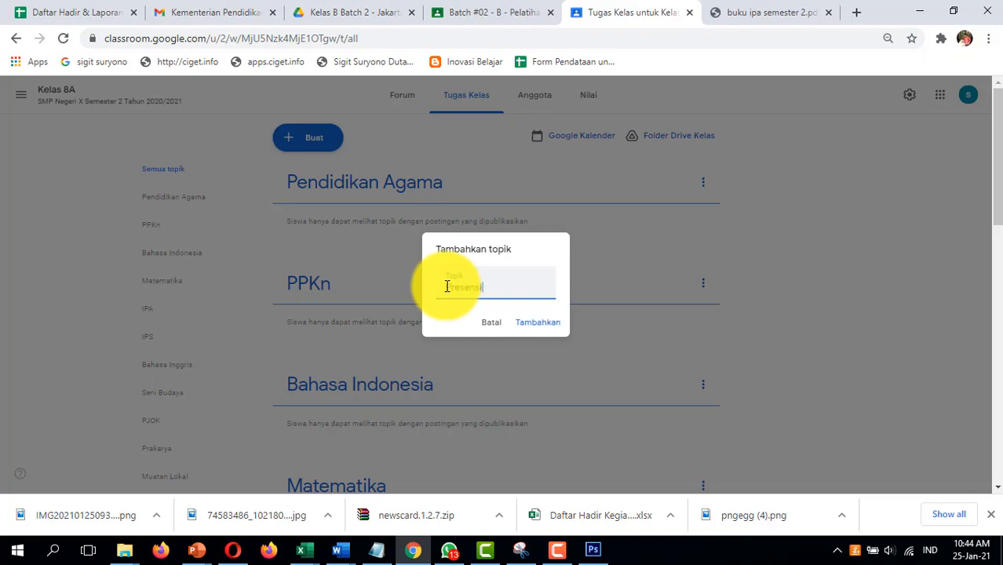
{"action": "left_click", "coordinate": [533, 323]}
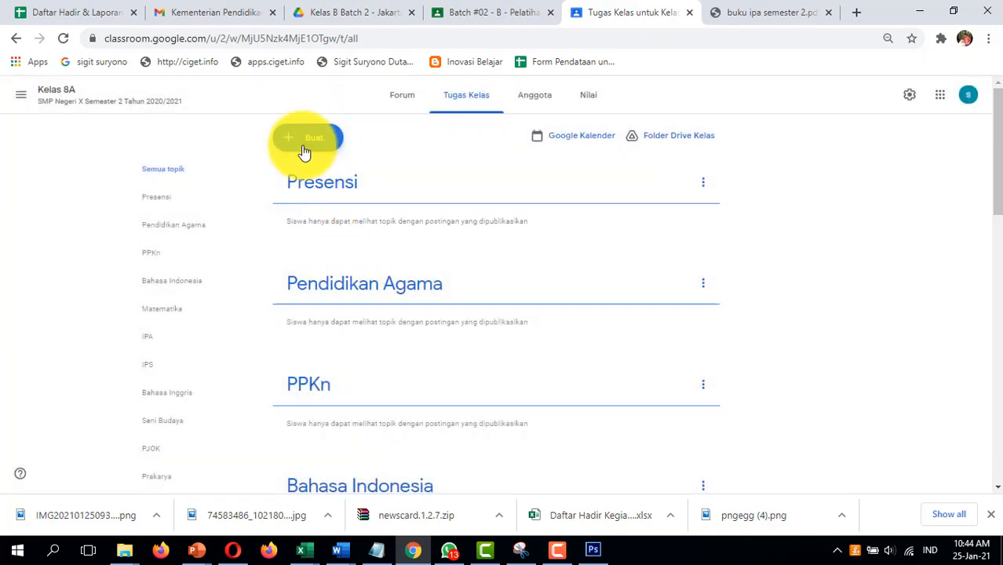
Add the classwork topic "PTS Semseter 2" to Kelas 8A
{"action": "left_click", "coordinate": [306, 144]}
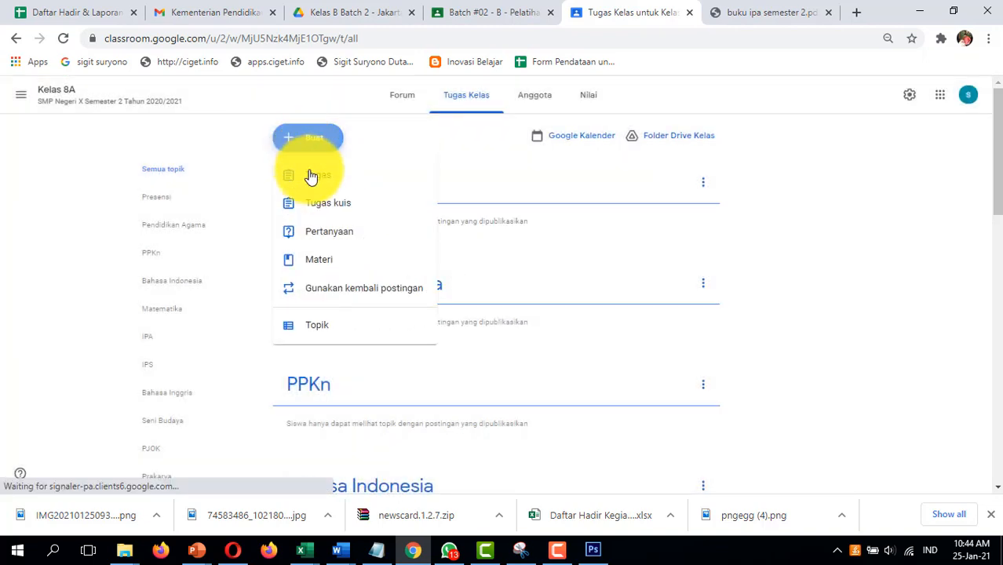
{"action": "left_click", "coordinate": [331, 325]}
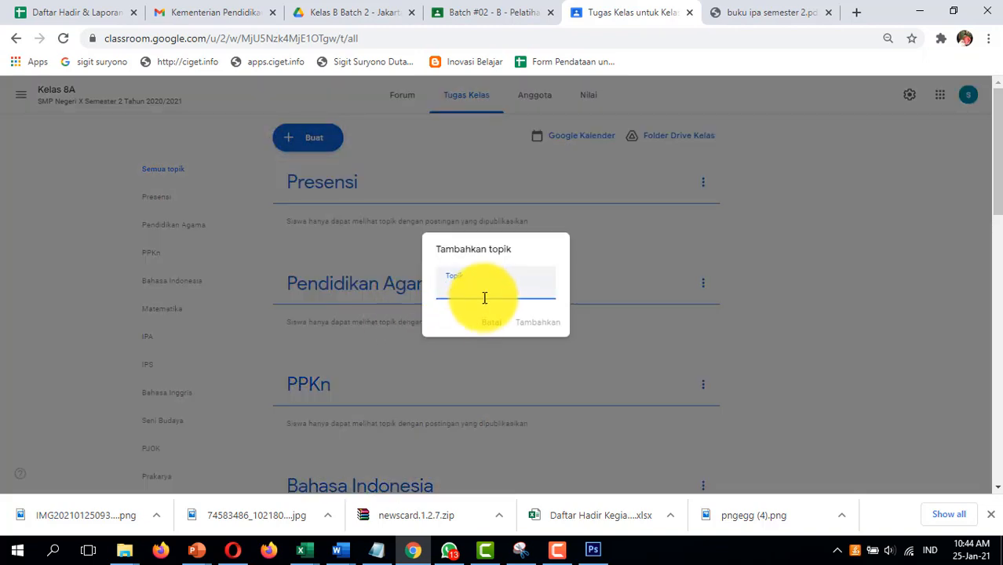
{"action": "type", "text": "PTS Semester 2"}
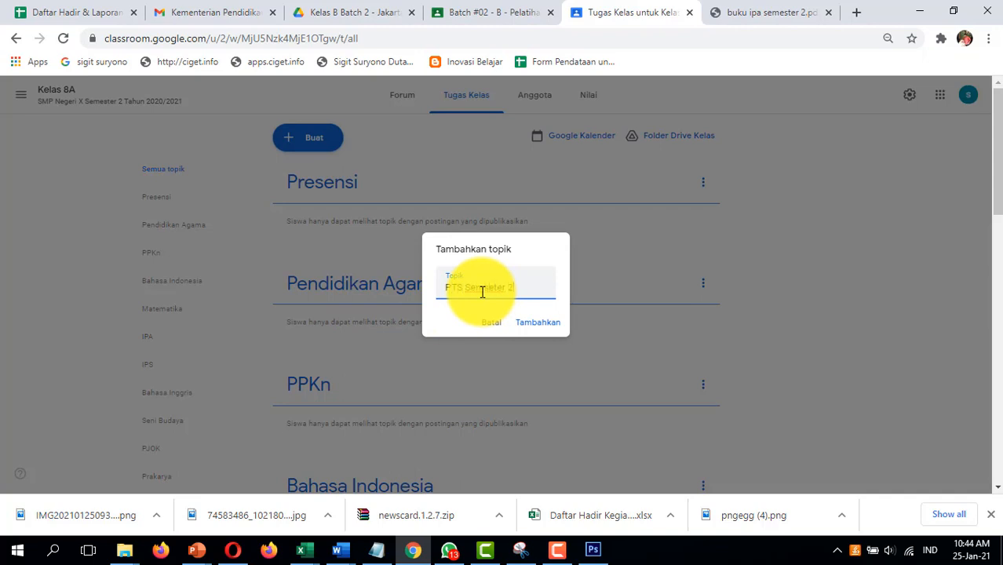
{"action": "key", "text": "Return"}
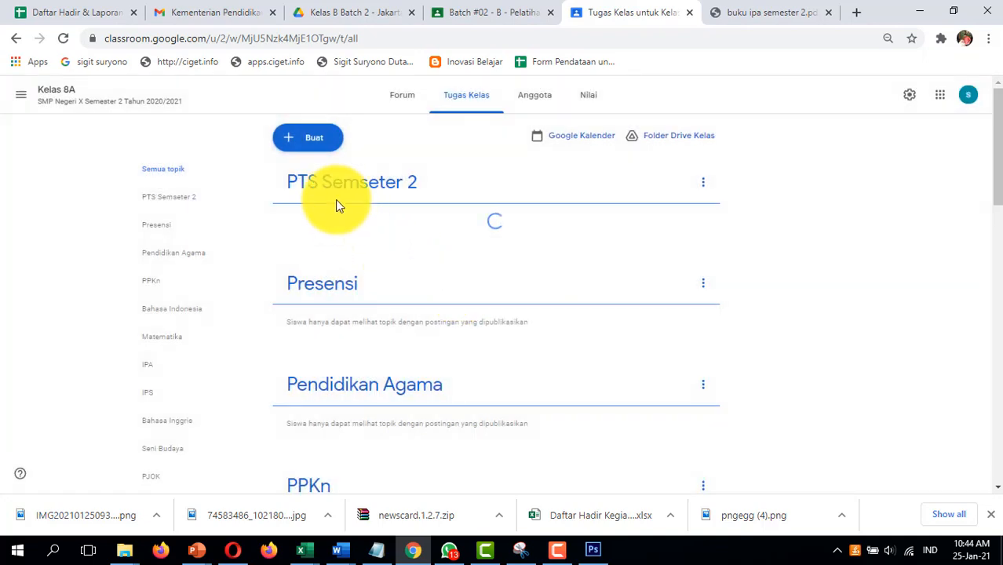
Add the classwork topic "PAS Semester 2" to Kelas 8A
{"action": "left_click", "coordinate": [303, 143]}
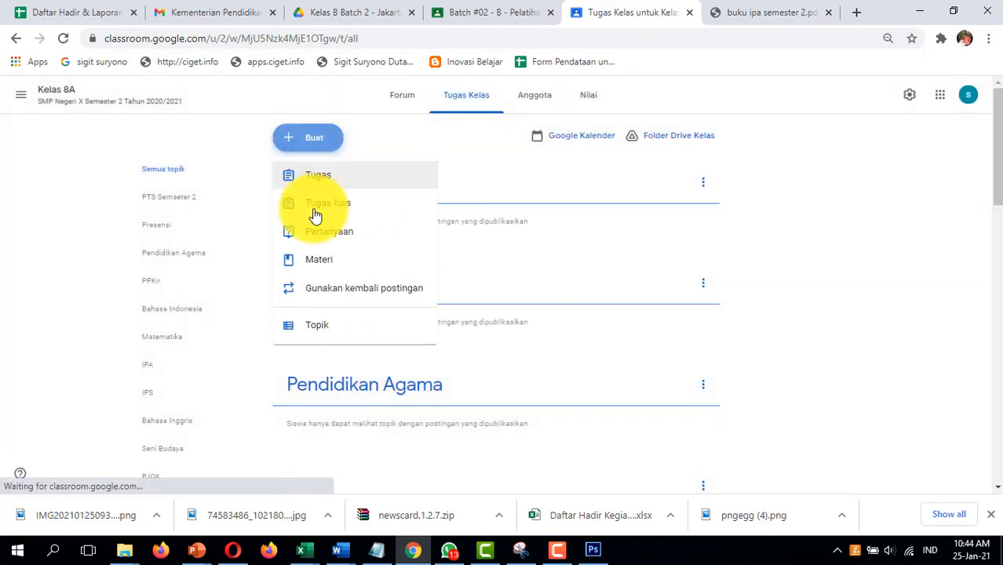
{"action": "left_click", "coordinate": [345, 337]}
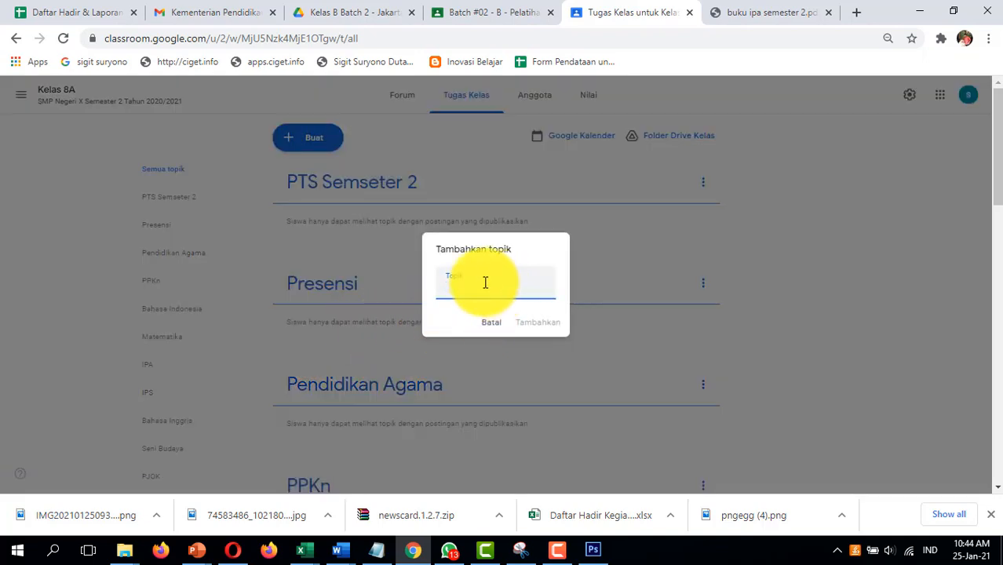
{"action": "type", "text": "PAS Semester 2"}
{"action": "key", "text": "Return"}
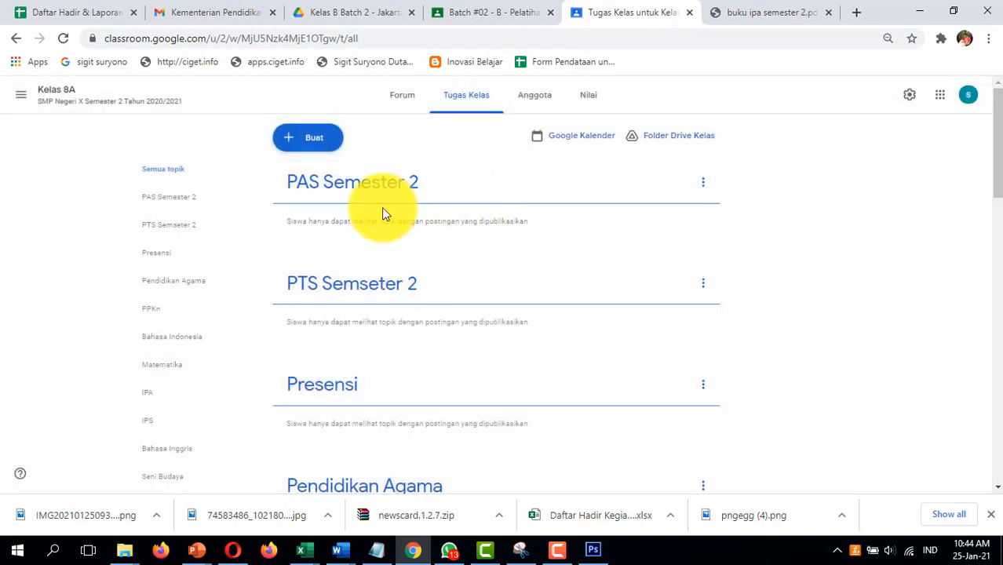
Review Kelas 8A's full topic list and its teacher and student members, and return to the overview of all classes
{"action": "scroll", "coordinate": [385, 218], "scroll_direction": "down", "scroll_amount": 8}
{"action": "scroll", "coordinate": [402, 240], "scroll_direction": "down", "scroll_amount": 5}
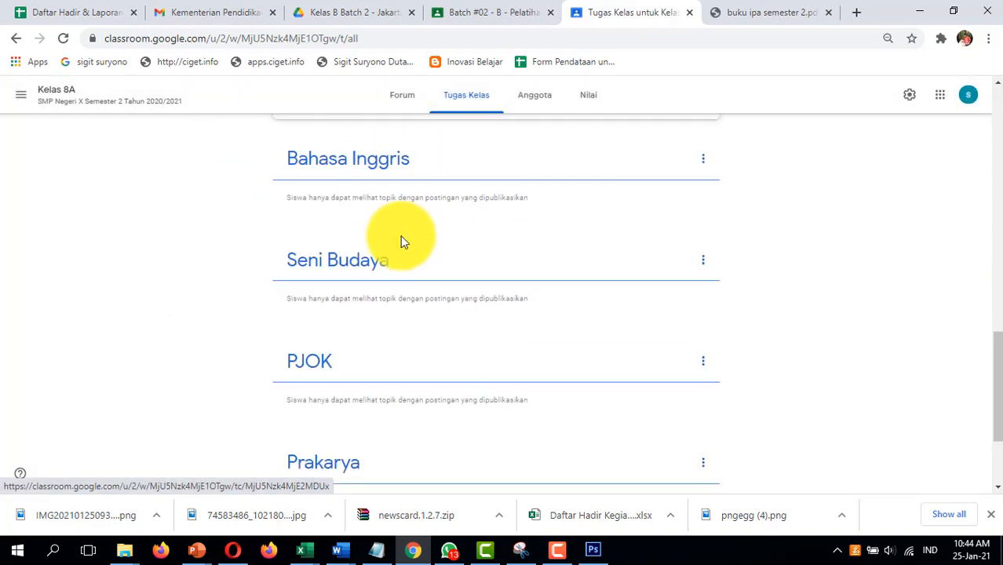
{"action": "scroll", "coordinate": [404, 262], "scroll_direction": "up", "scroll_amount": 5}
{"action": "scroll", "coordinate": [404, 262], "scroll_direction": "up", "scroll_amount": 9}
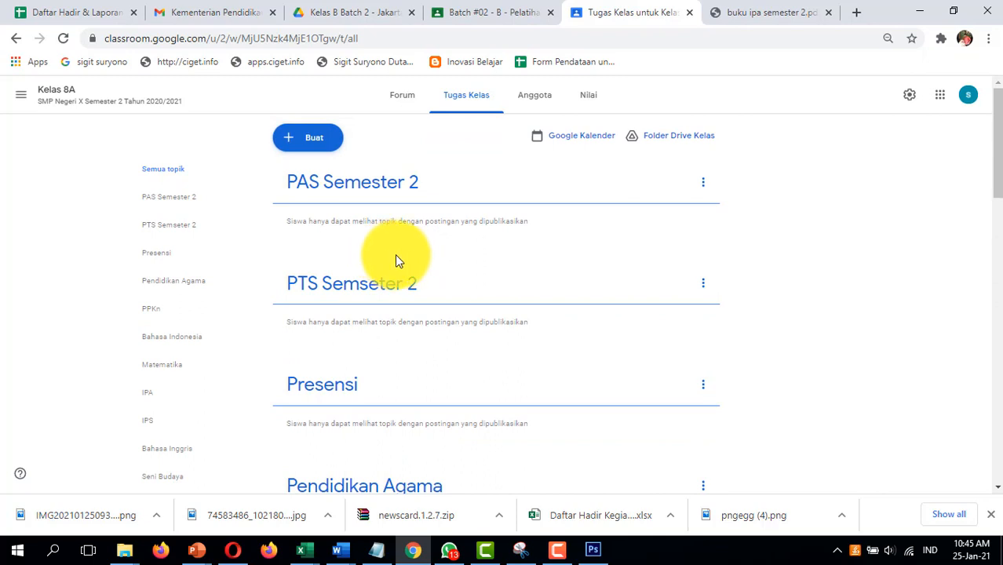
{"action": "left_click", "coordinate": [546, 102]}
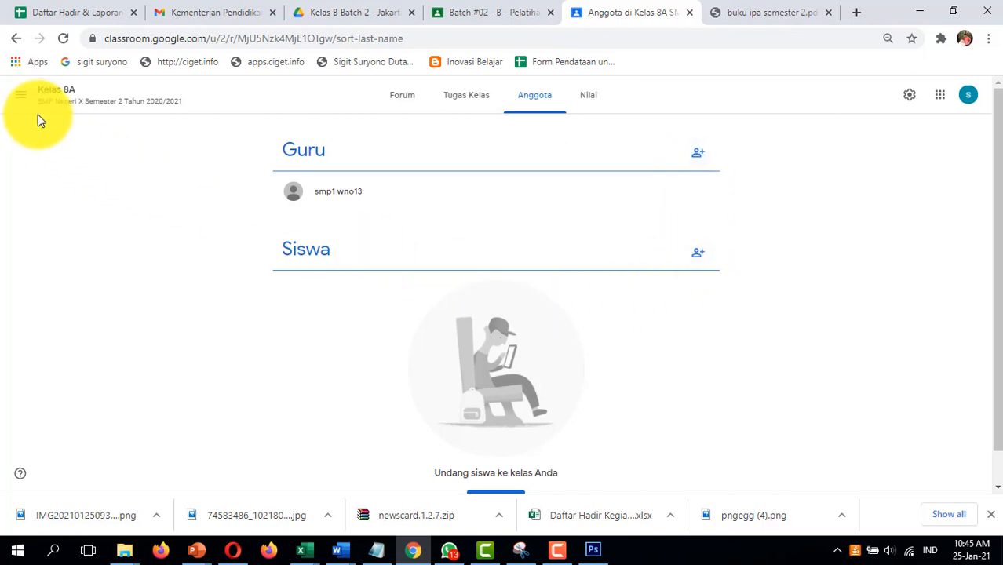
{"action": "left_click", "coordinate": [17, 41]}
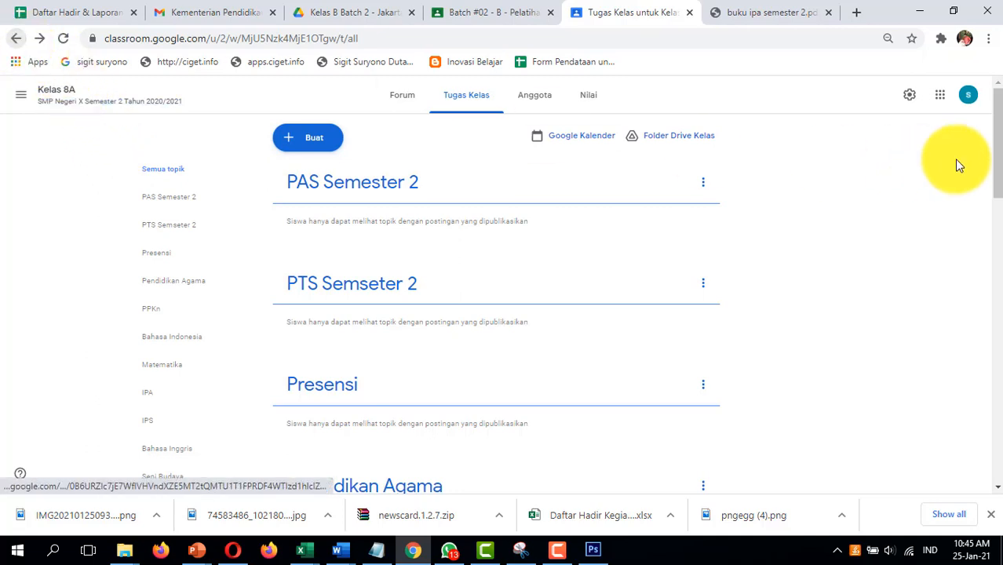
{"action": "left_click", "coordinate": [939, 95]}
{"action": "scroll", "coordinate": [910, 289], "scroll_direction": "down", "scroll_amount": 3}
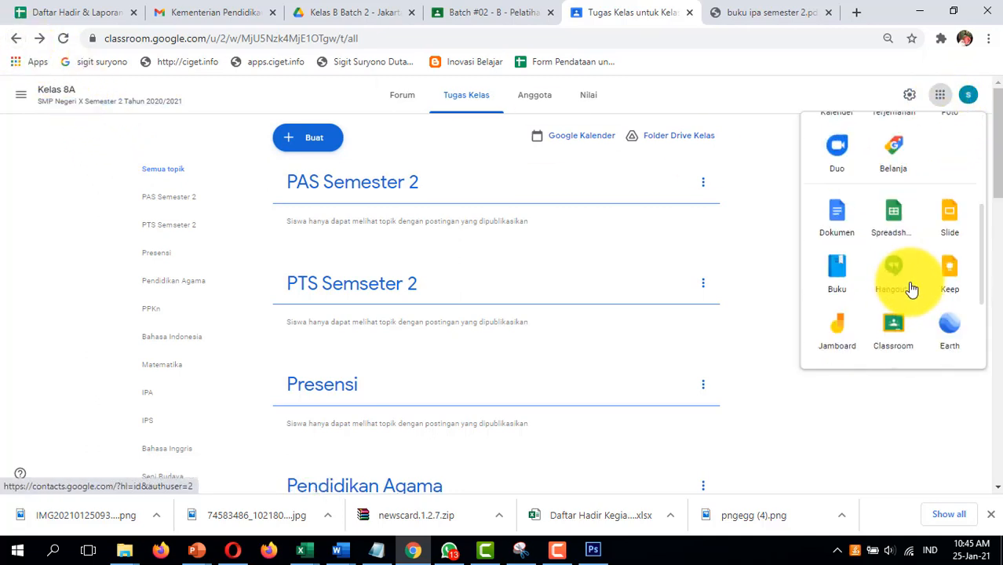
{"action": "left_click", "coordinate": [898, 323]}
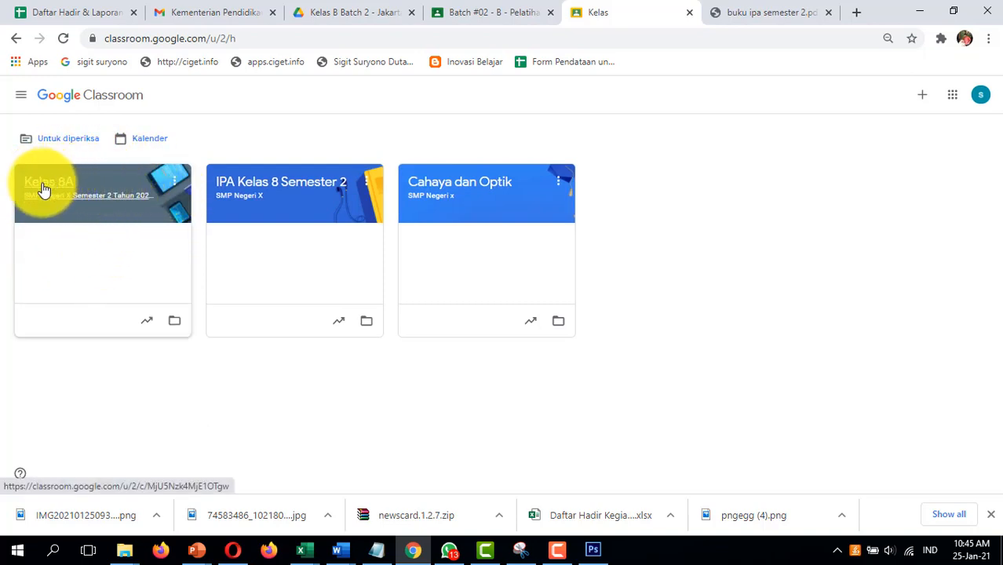
Start a copy of the class Kelas 8A and name the new class "Kelas 8B"
{"action": "left_click", "coordinate": [174, 188]}
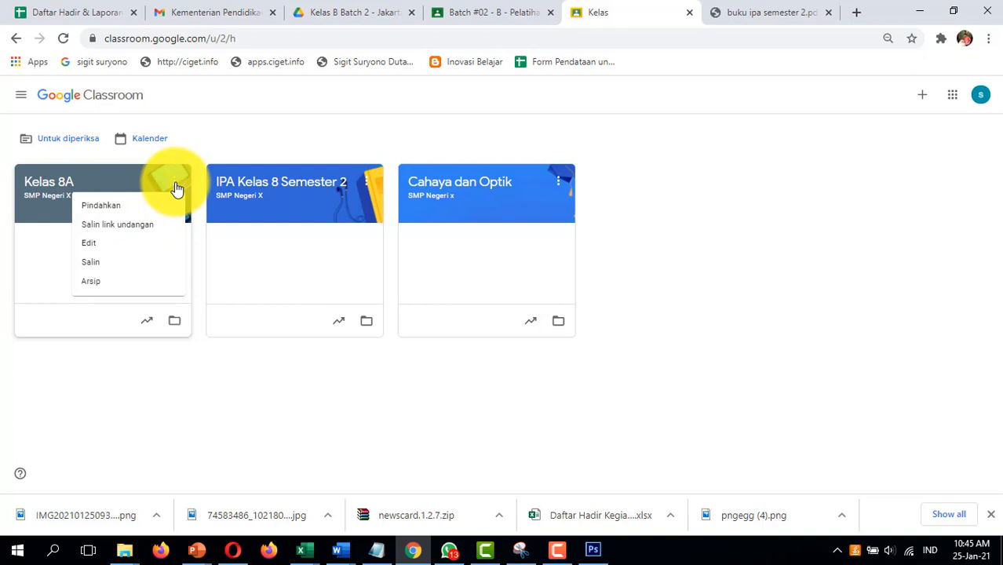
{"action": "left_click", "coordinate": [178, 189]}
{"action": "left_click", "coordinate": [177, 189]}
{"action": "left_click", "coordinate": [145, 263]}
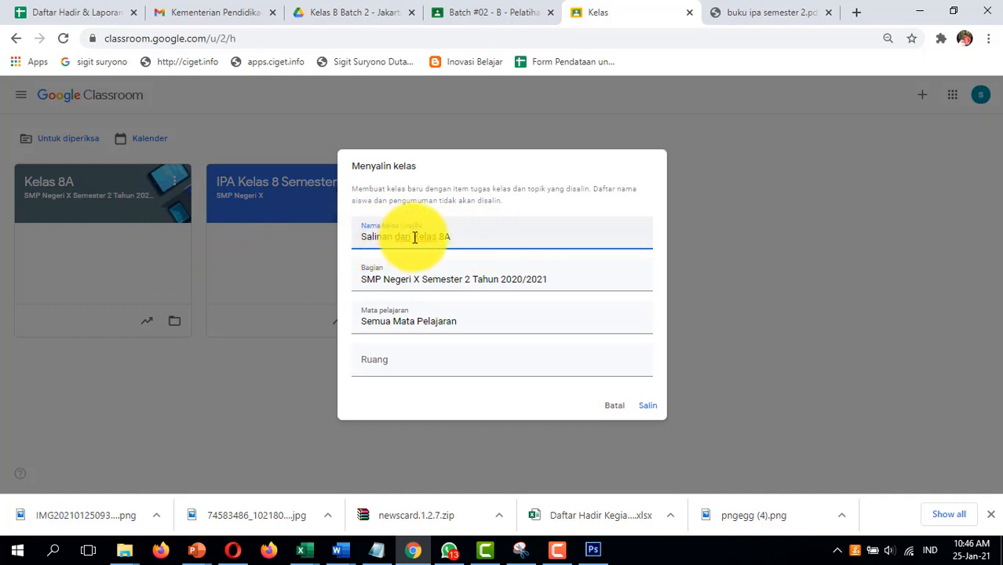
{"action": "left_click_drag", "start_coordinate": [415, 236], "coordinate": [303, 241]}
{"action": "key", "text": "BackSpace"}
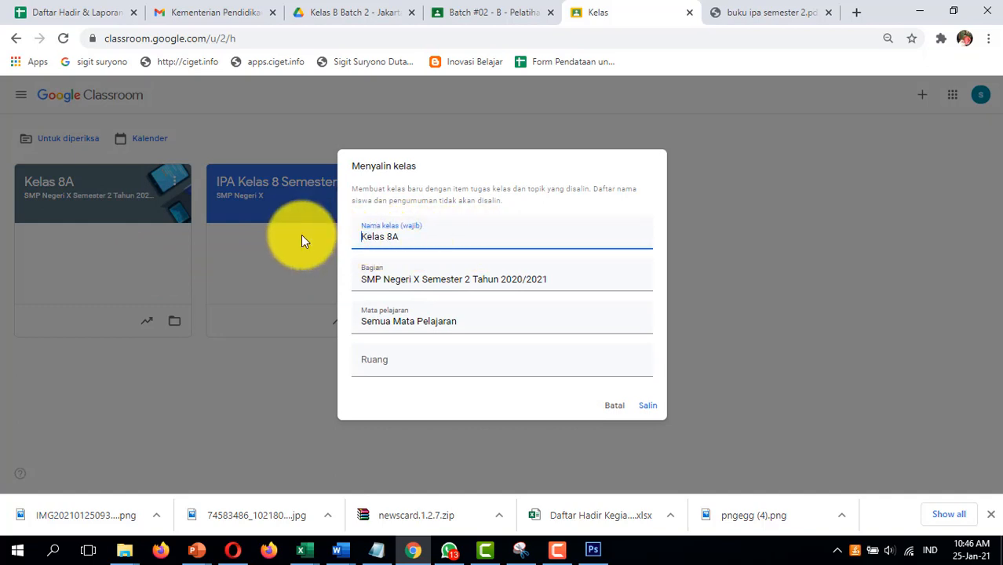
{"action": "left_click_drag", "start_coordinate": [396, 237], "coordinate": [418, 238]}
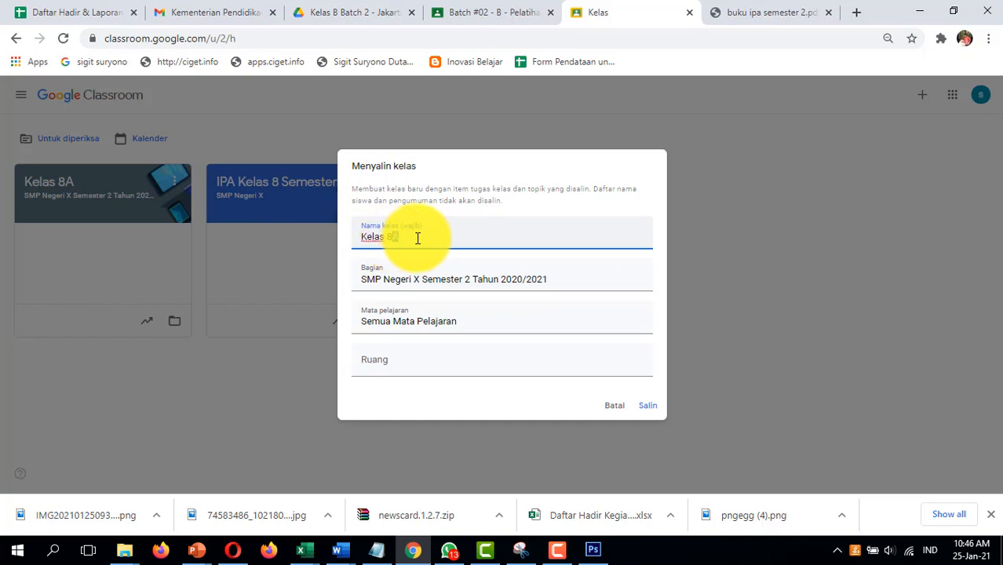
{"action": "type", "text": "B"}
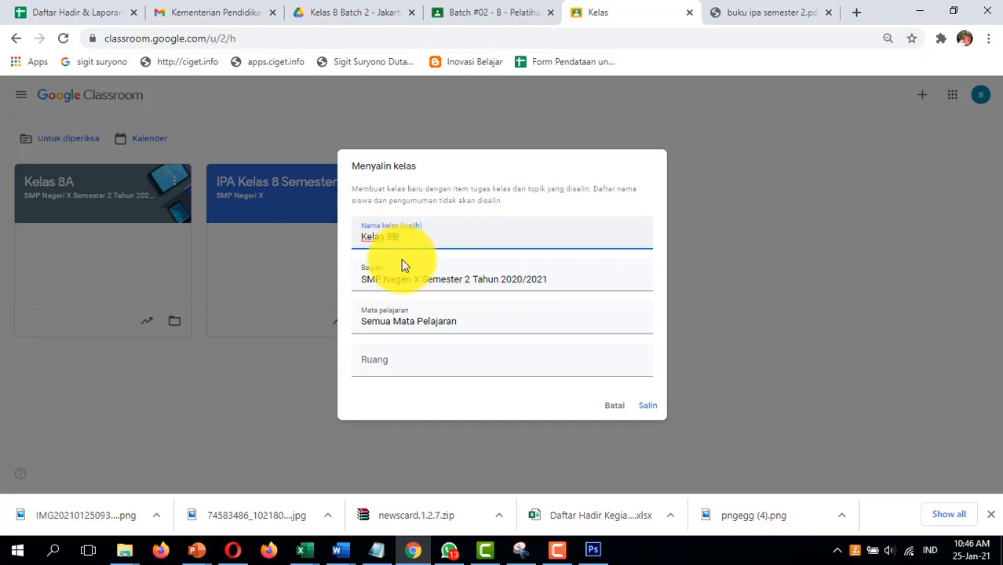
Set the copied class's room to "-8B" and create the copy
{"action": "left_click", "coordinate": [387, 355]}
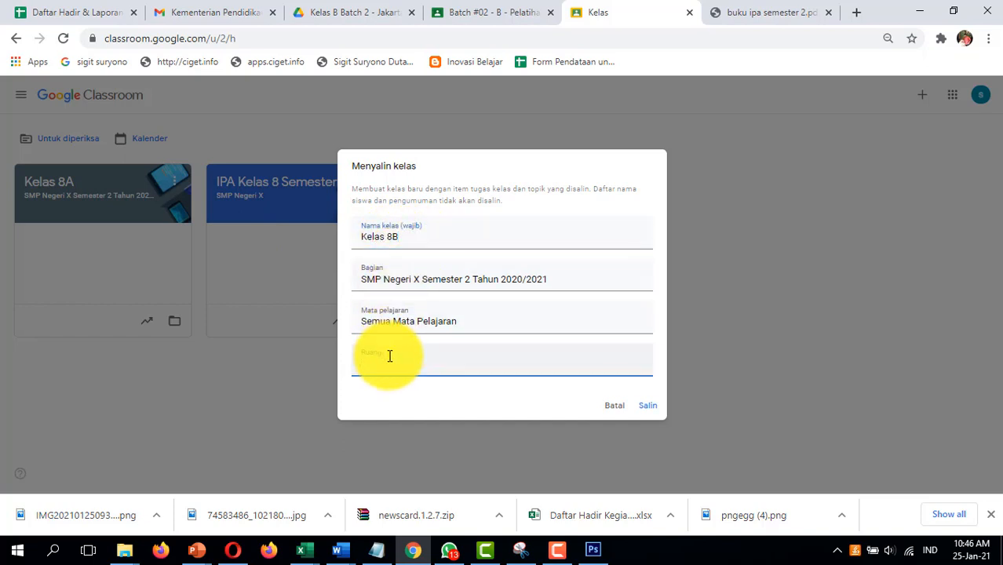
{"action": "type", "text": "-"}
{"action": "type", "text": "8"}
{"action": "type", "text": "B"}
{"action": "left_click", "coordinate": [650, 411]}
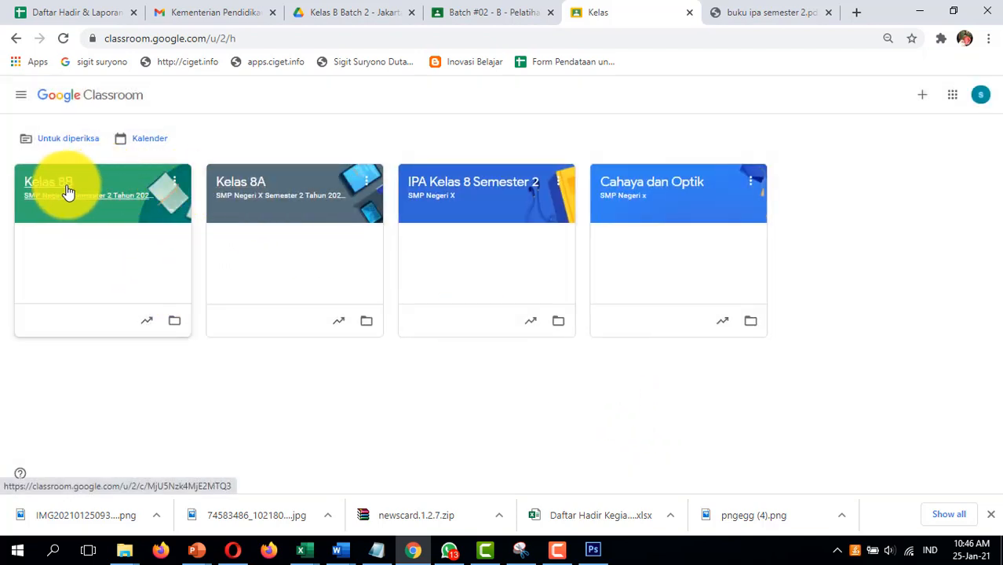
Open the classwork of Kelas 8B and check its topics from the first to the last
{"action": "left_click", "coordinate": [67, 194]}
{"action": "left_click", "coordinate": [478, 94]}
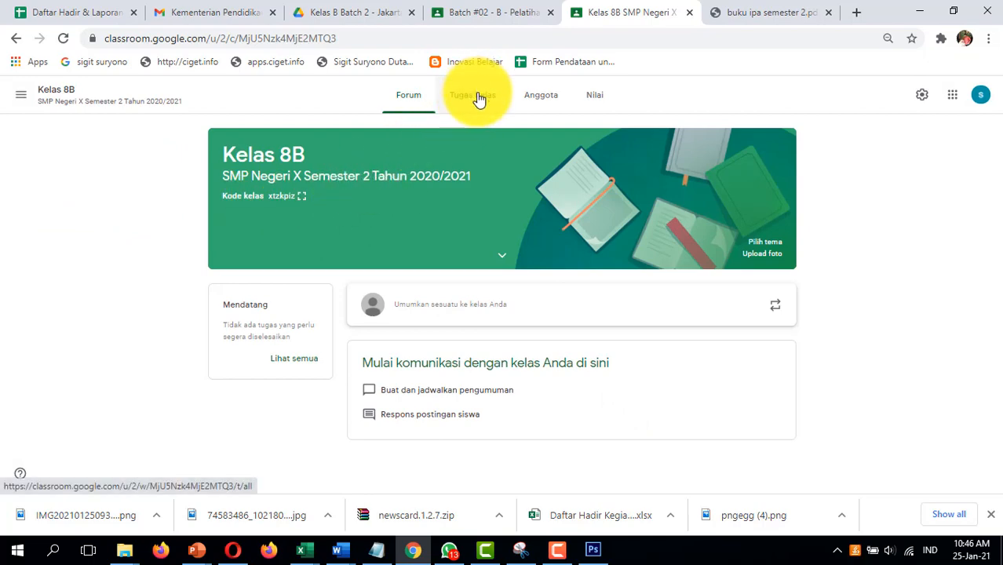
{"action": "scroll", "coordinate": [314, 196], "scroll_direction": "down", "scroll_amount": 10}
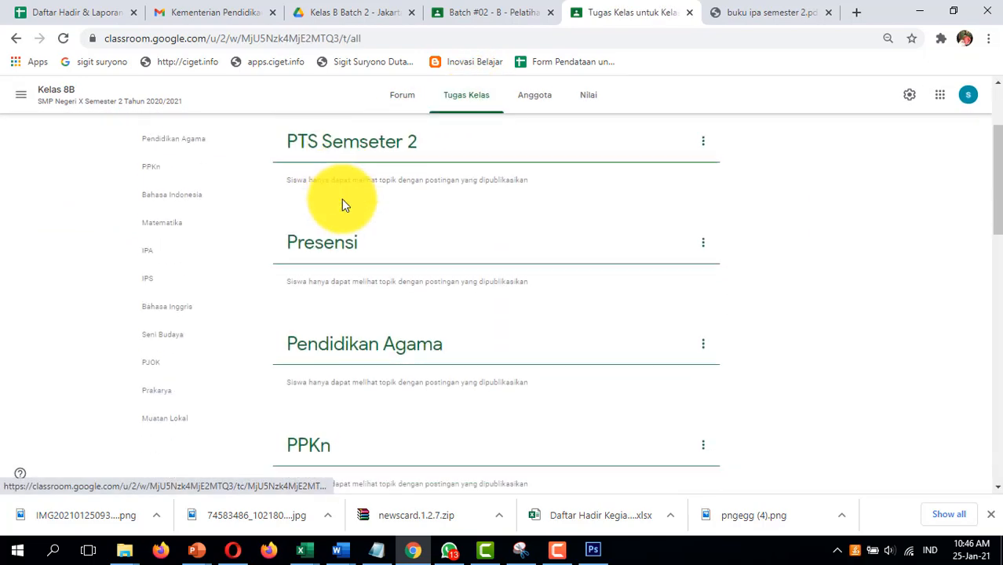
{"action": "scroll", "coordinate": [355, 369], "scroll_direction": "down", "scroll_amount": 3}
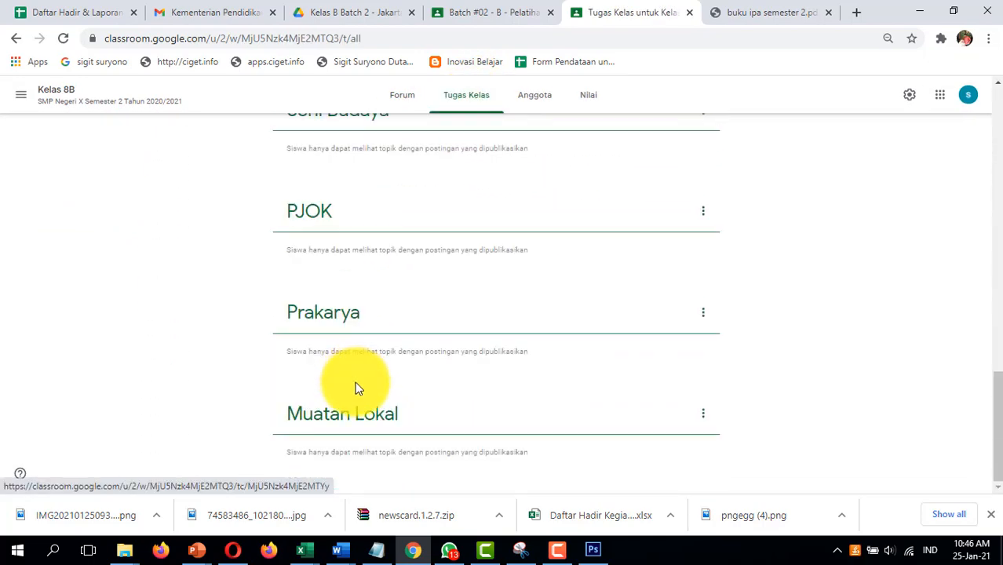
{"action": "scroll", "coordinate": [354, 369], "scroll_direction": "up", "scroll_amount": 15}
{"action": "scroll", "coordinate": [354, 364], "scroll_direction": "up", "scroll_amount": 2}
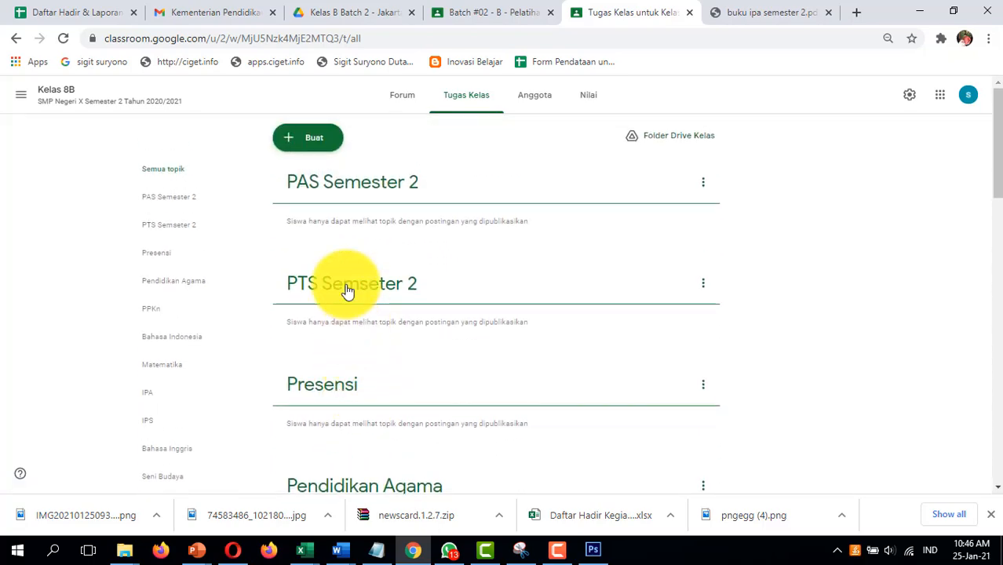
Return to the overview of all classes, start a copy of Kelas 8A and name the new class "Kelas 8C"
{"action": "left_click", "coordinate": [17, 39]}
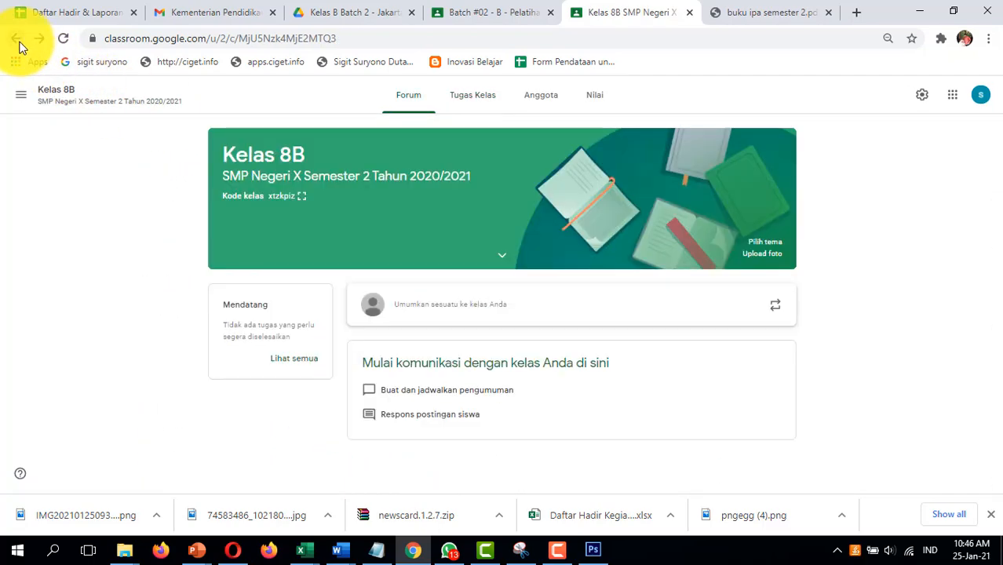
{"action": "left_click", "coordinate": [17, 40]}
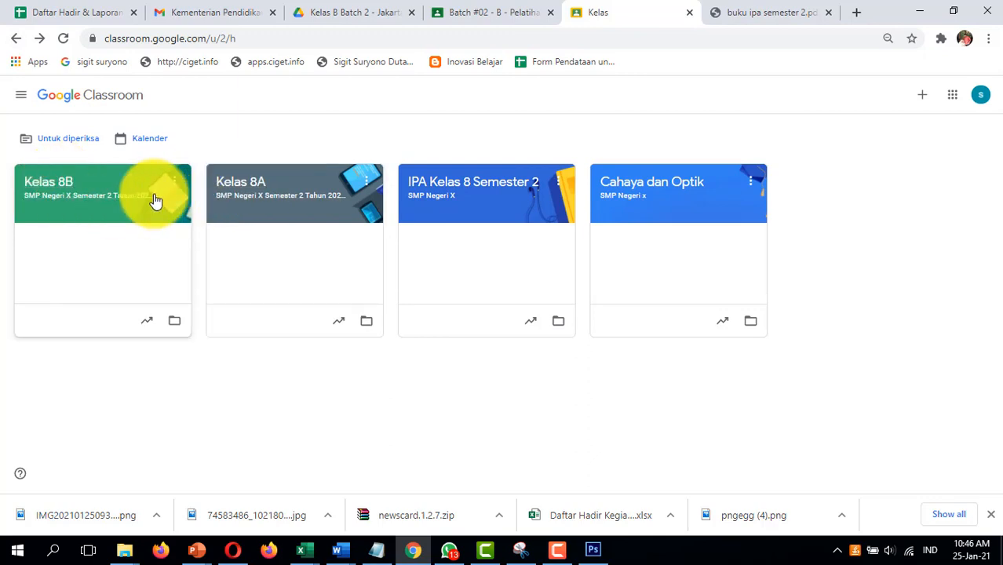
{"action": "left_click", "coordinate": [366, 182]}
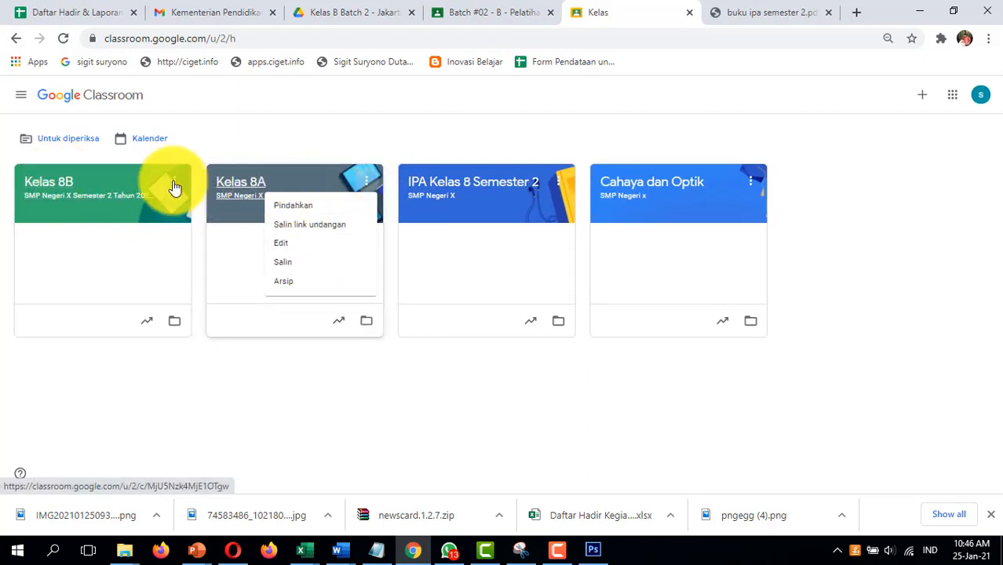
{"action": "left_click", "coordinate": [272, 240]}
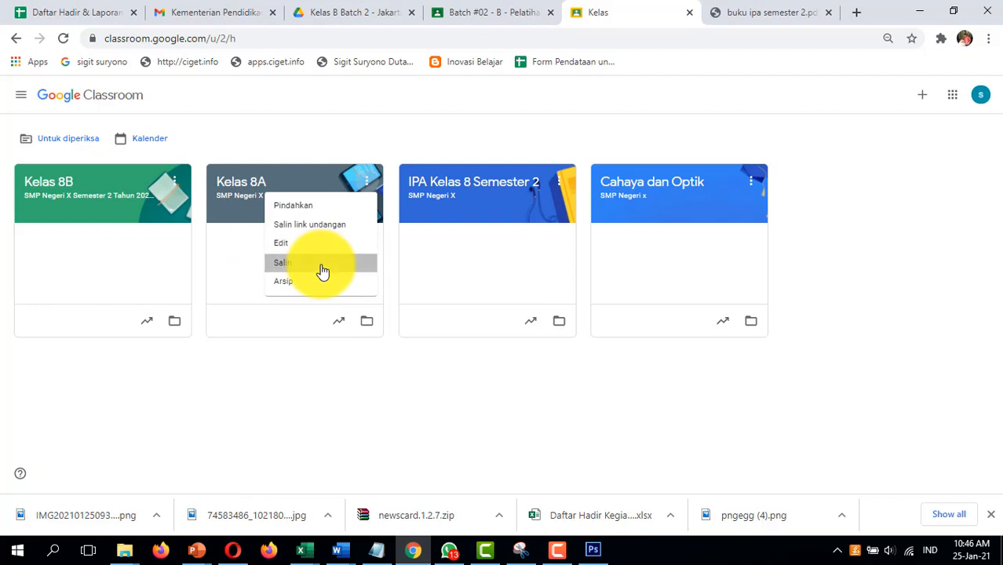
{"action": "left_click", "coordinate": [323, 271]}
{"action": "left_click_drag", "start_coordinate": [414, 236], "coordinate": [276, 257]}
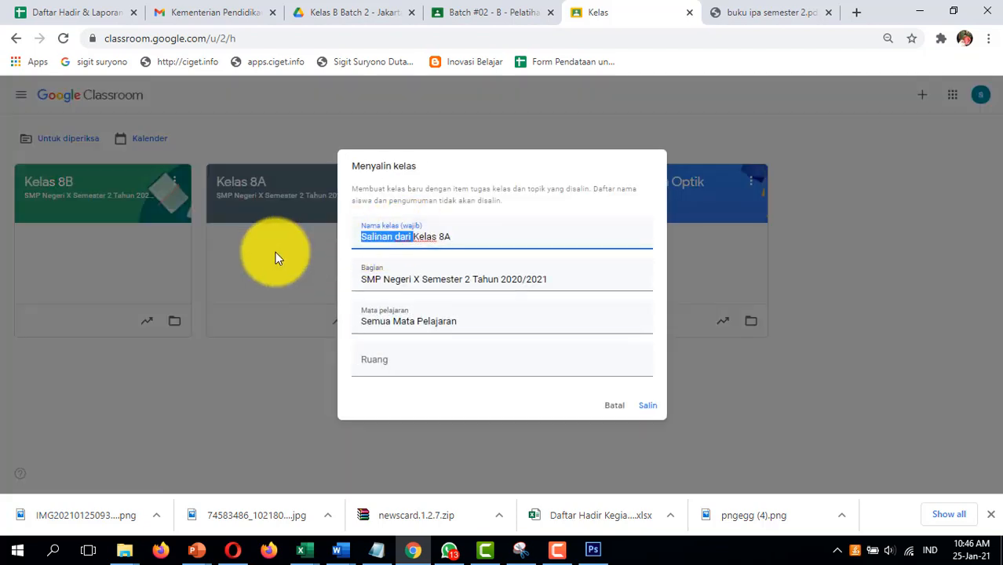
{"action": "key", "text": "BackSpace"}
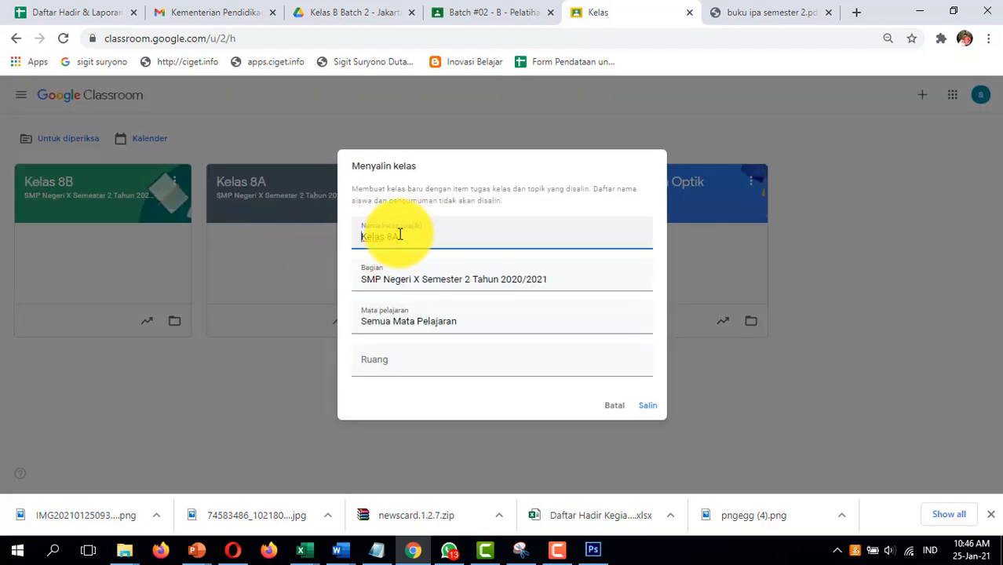
{"action": "key", "text": "BackSpace"}
{"action": "type", "text": "C"}
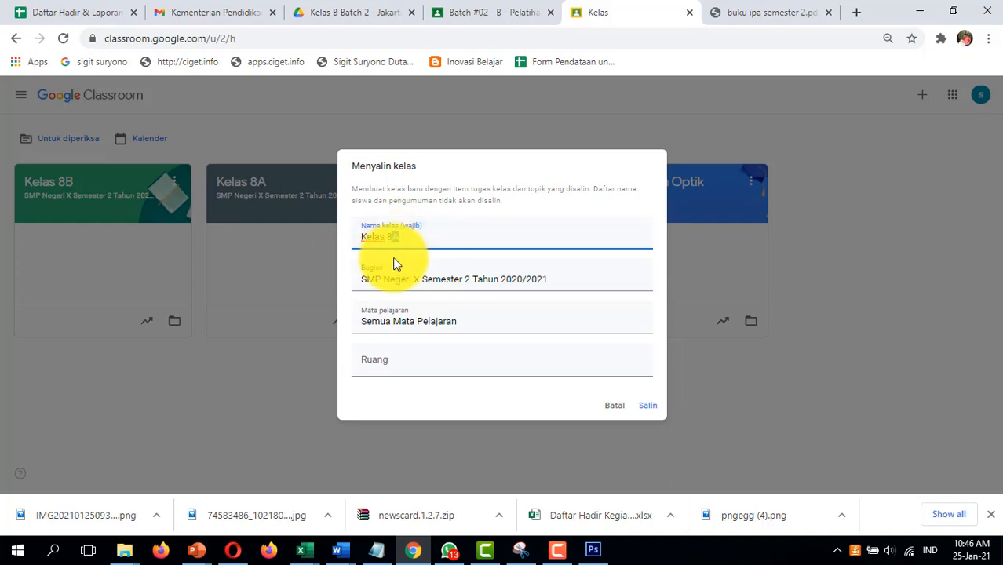
Set the room of the Kelas 8C copy to "8C" and create the class
{"action": "left_click", "coordinate": [395, 361]}
{"action": "type", "text": "8"}
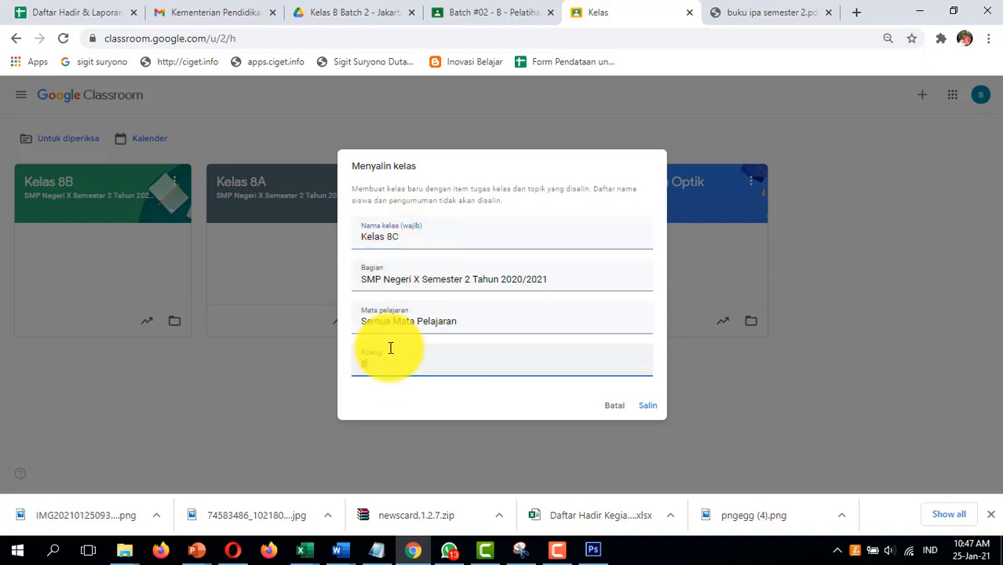
{"action": "type", "text": "C"}
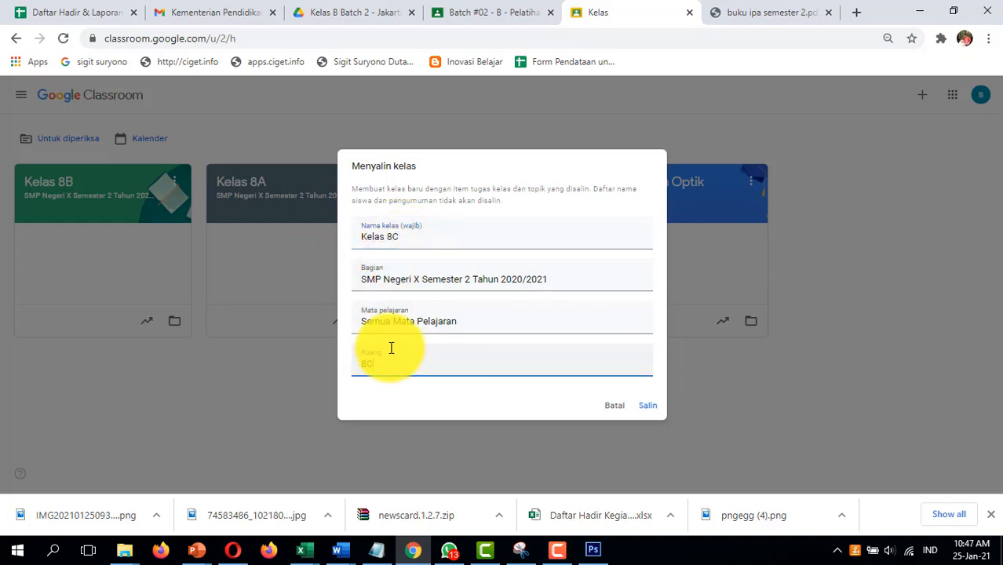
{"action": "left_click", "coordinate": [653, 407]}
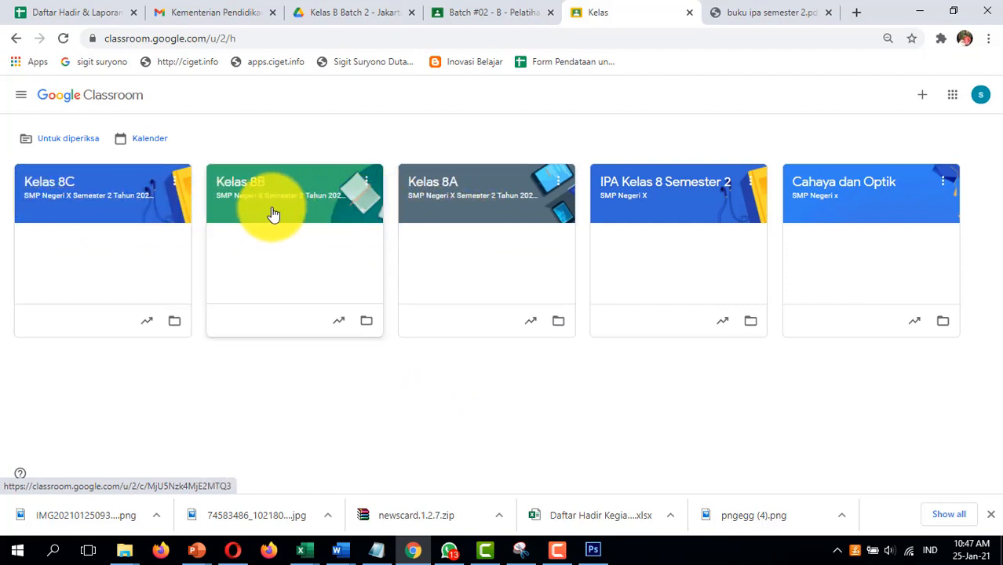
Start another copy of the class Kelas 8A and name the new class "Kelas 7A"
{"action": "left_click", "coordinate": [559, 184]}
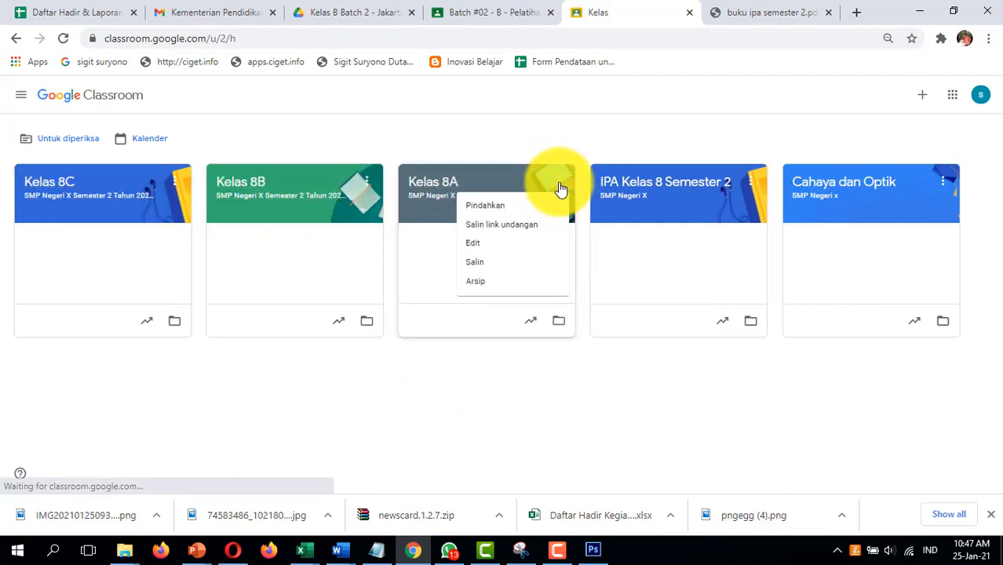
{"action": "left_click", "coordinate": [474, 262]}
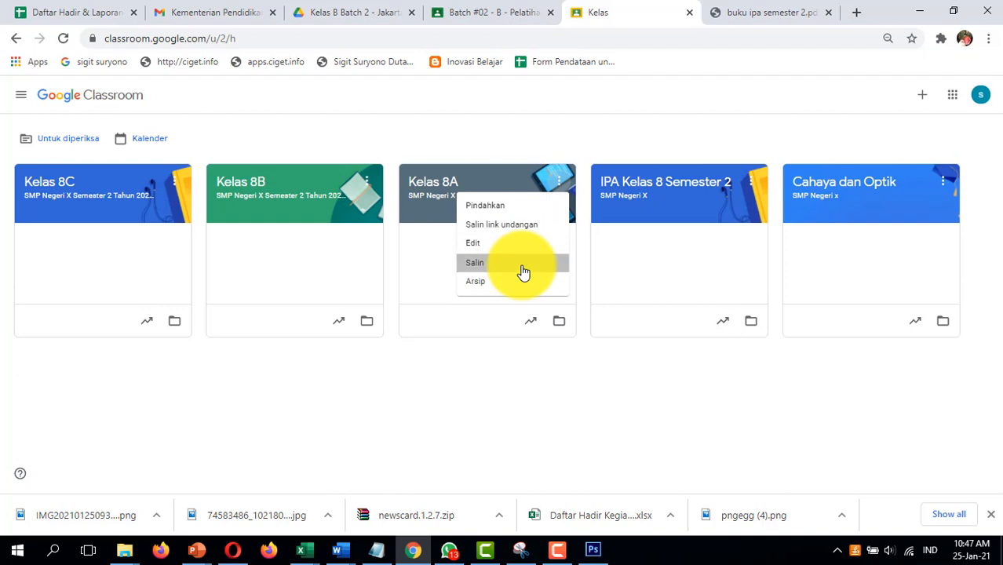
{"action": "left_click_drag", "start_coordinate": [412, 236], "coordinate": [264, 239]}
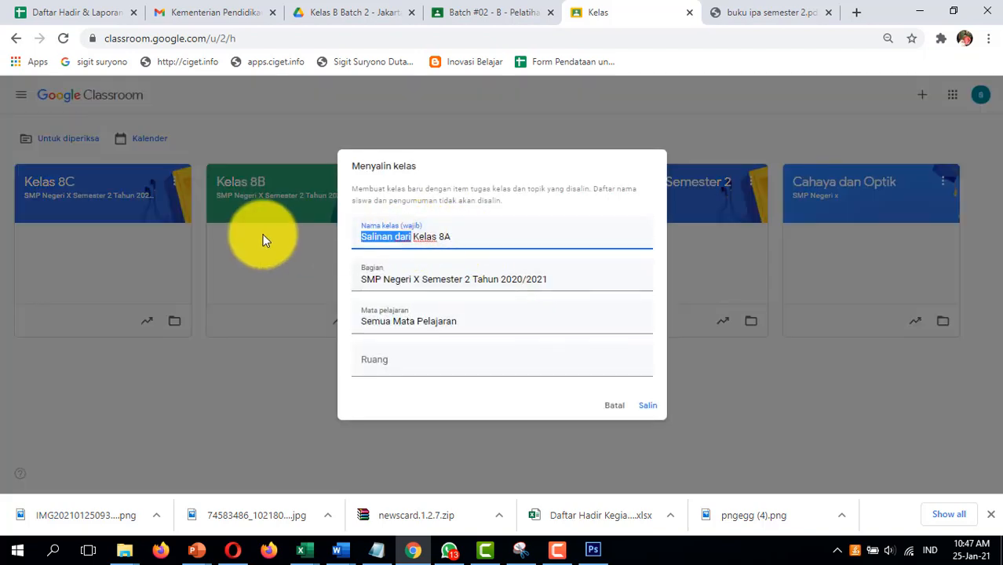
{"action": "key", "text": "BackSpace"}
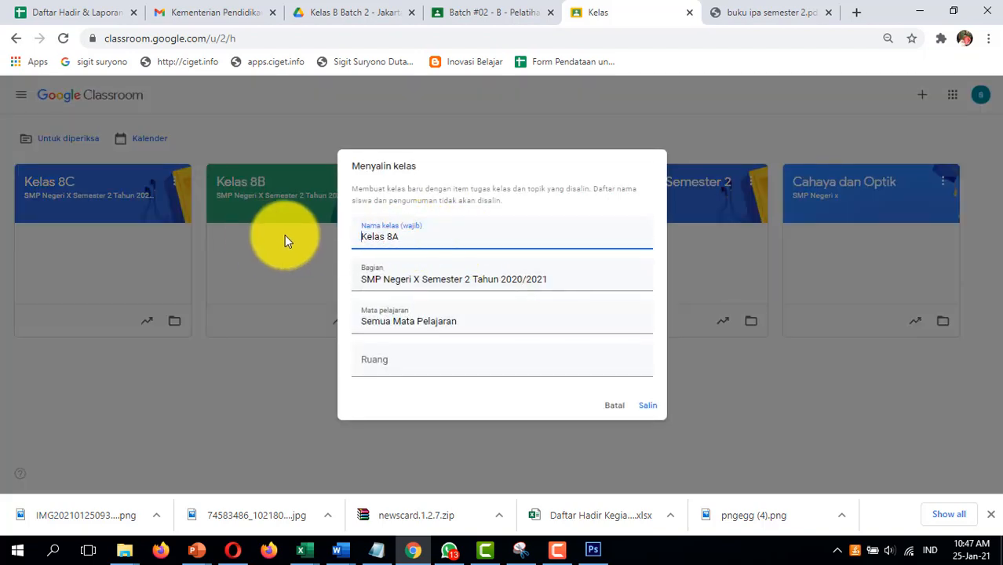
{"action": "left_click_drag", "start_coordinate": [392, 236], "coordinate": [388, 236]}
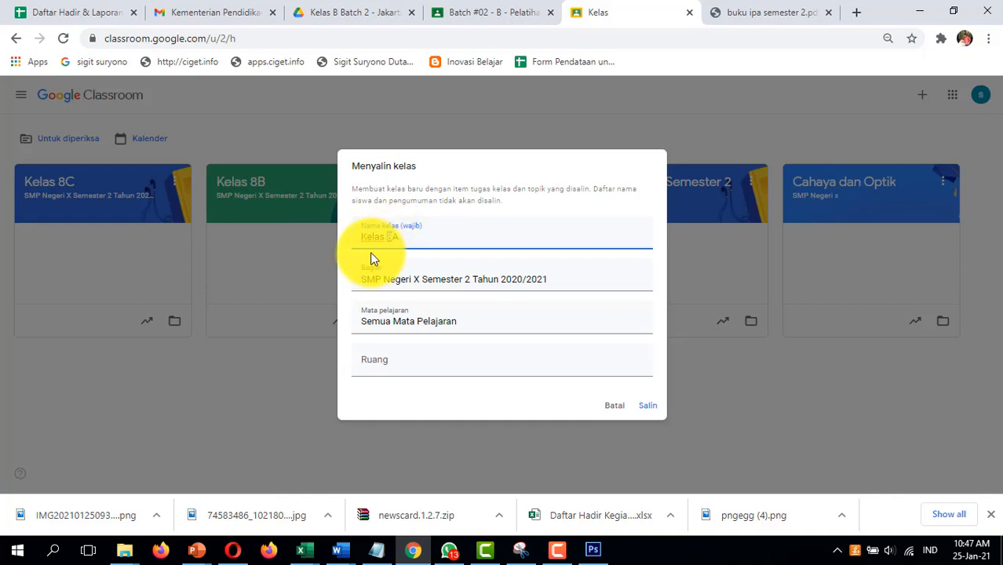
{"action": "type", "text": "7"}
Set the room of the Kelas 7A copy to "7A" and create the class
{"action": "left_click", "coordinate": [378, 358]}
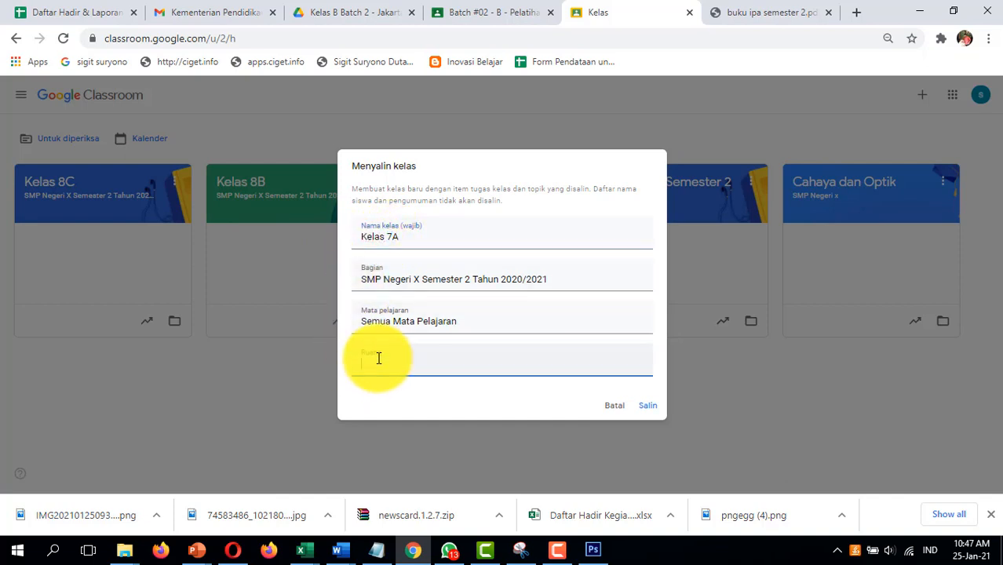
{"action": "type", "text": "7A"}
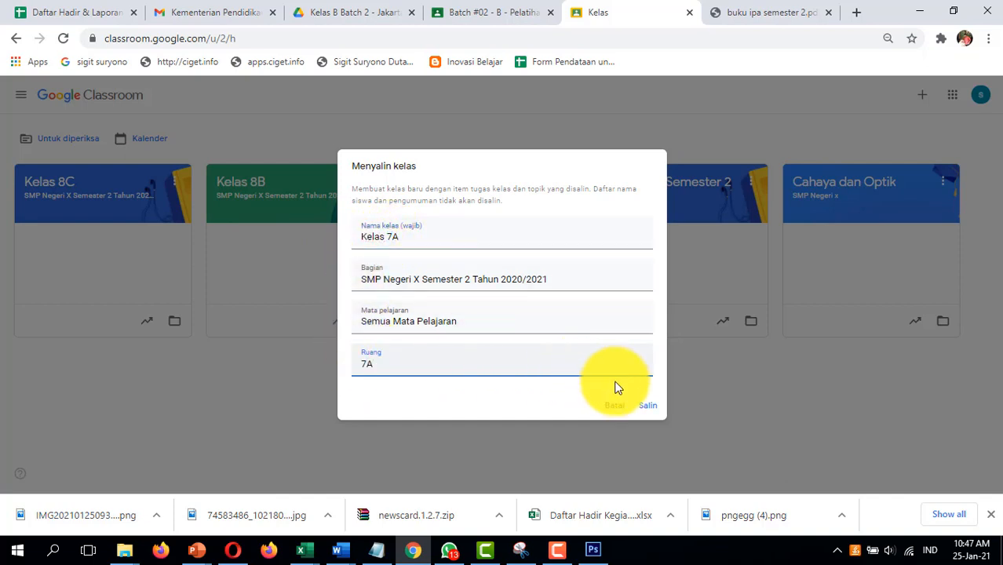
{"action": "left_click", "coordinate": [663, 407]}
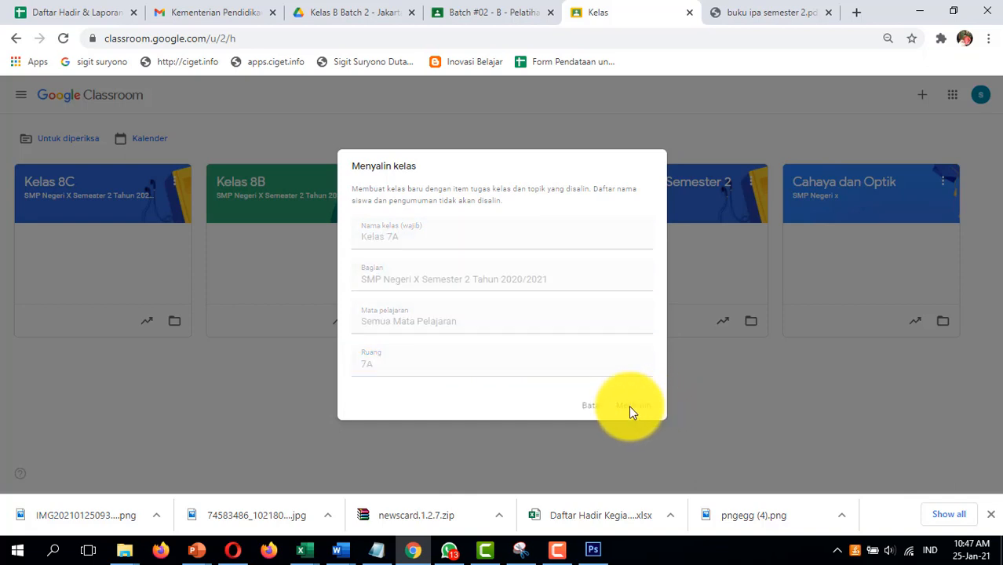